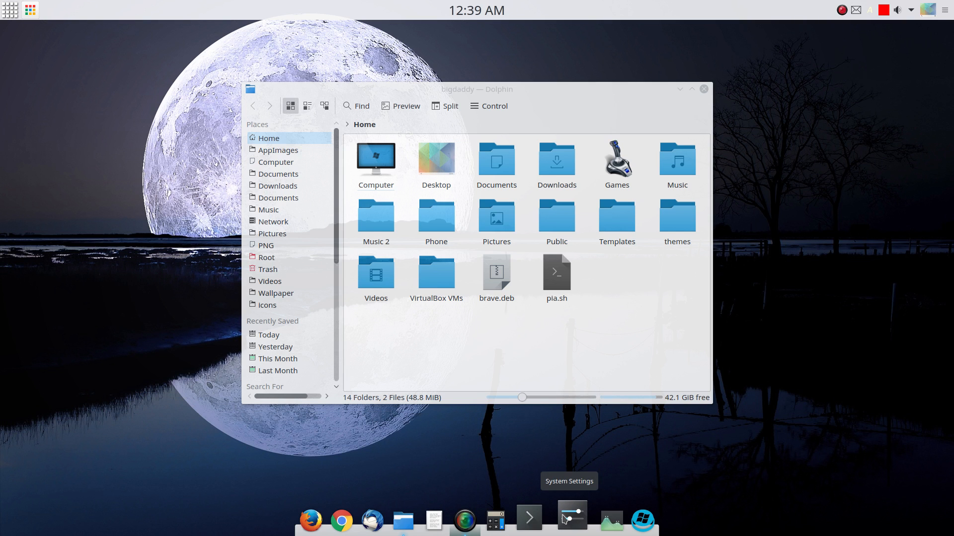
# Step: View the System Settings overview, close it, and return to the Dolphin home folder window, shifting it slightly
pyautogui.click(565, 519)
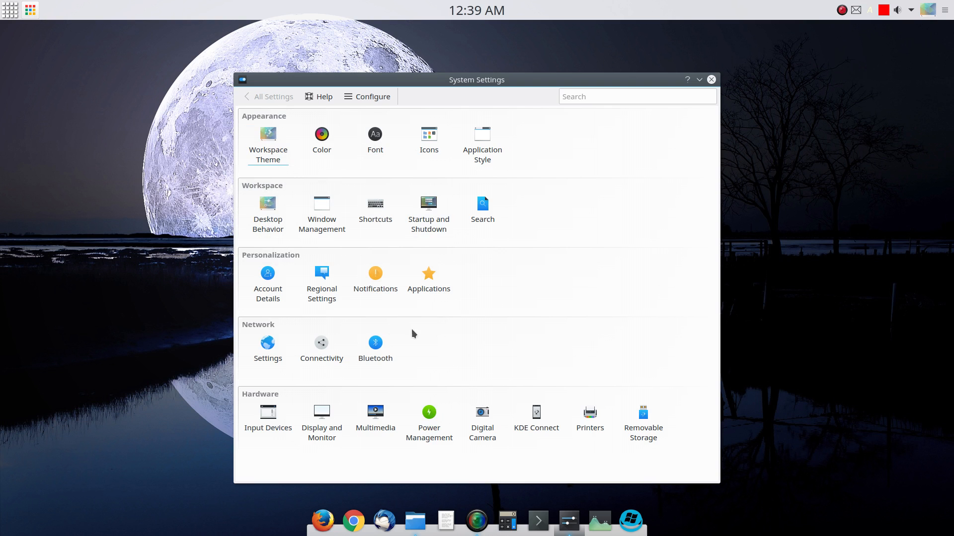
pyautogui.click(711, 79)
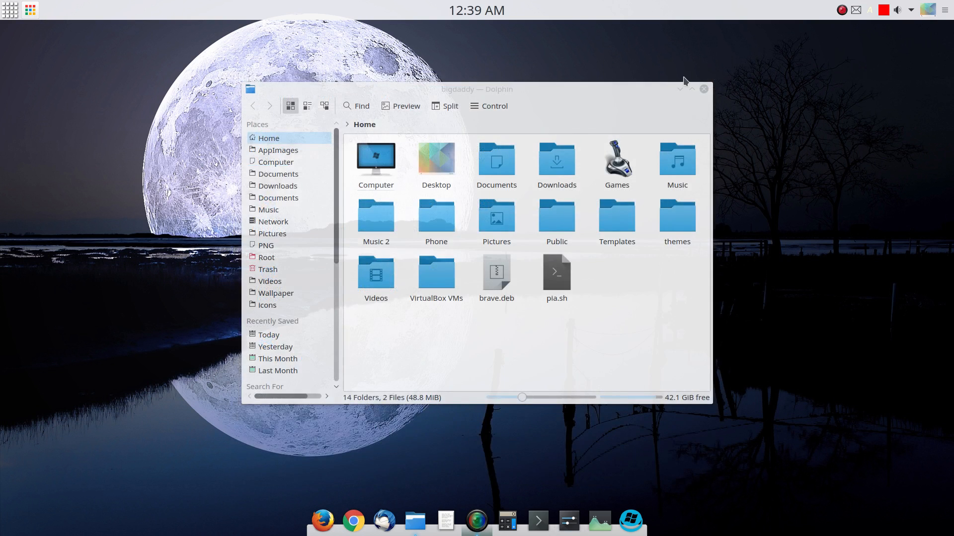
pyautogui.click(630, 87)
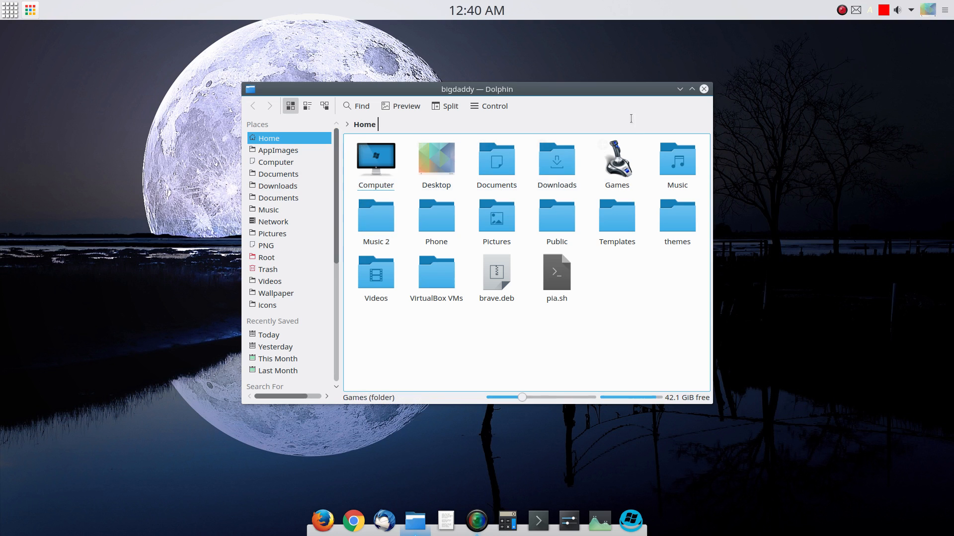
pyautogui.moveTo(616, 95); pyautogui.dragTo(612, 100)
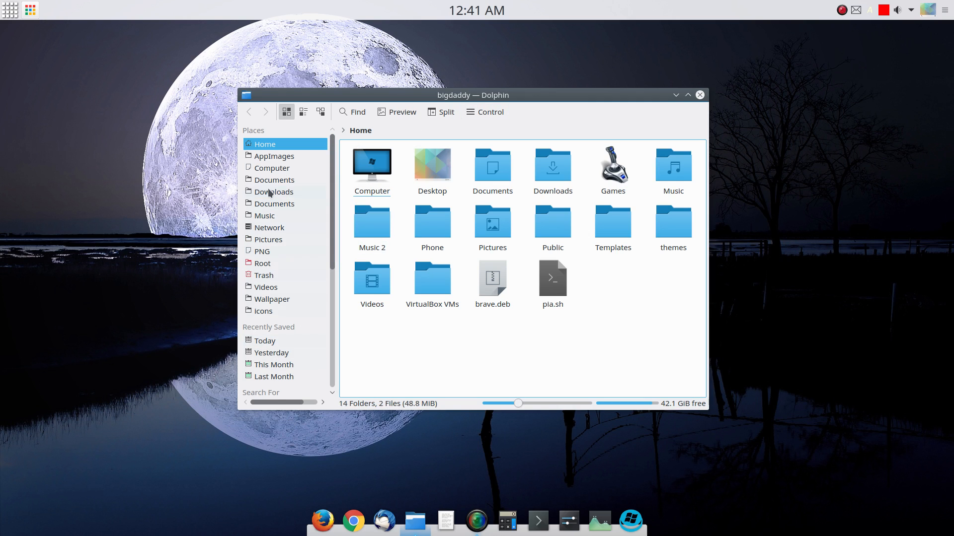
# Step: Show the home folder in compact view, try larger icons, and reduce the icon size back to 16 pixels
pyautogui.click(304, 112)
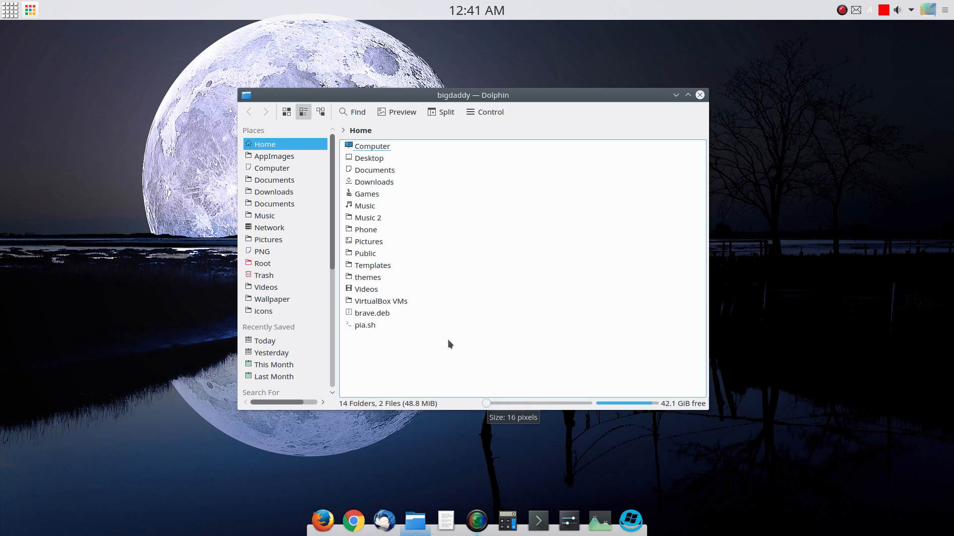
pyautogui.moveTo(486, 405); pyautogui.dragTo(506, 405)
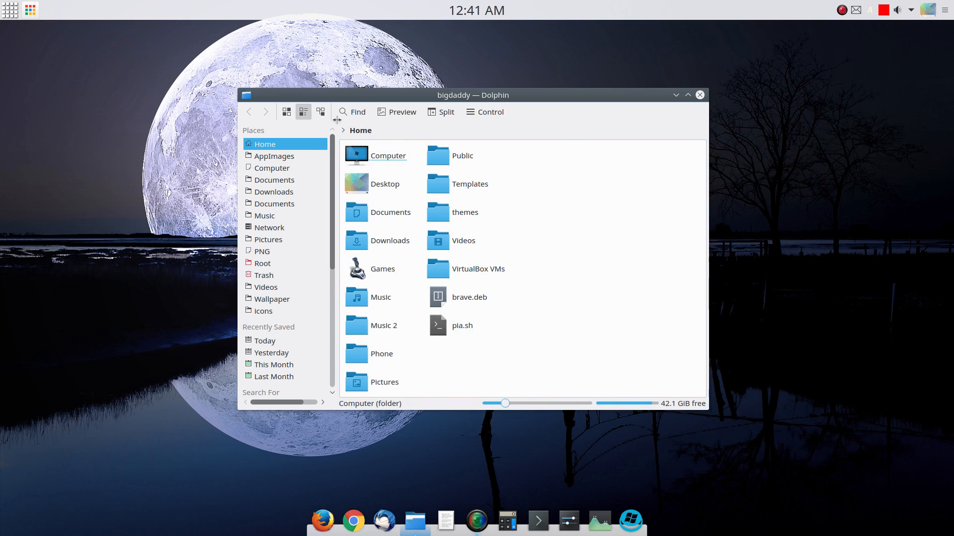
pyautogui.click(320, 112)
pyautogui.click(304, 113)
pyautogui.moveTo(511, 406); pyautogui.dragTo(485, 405)
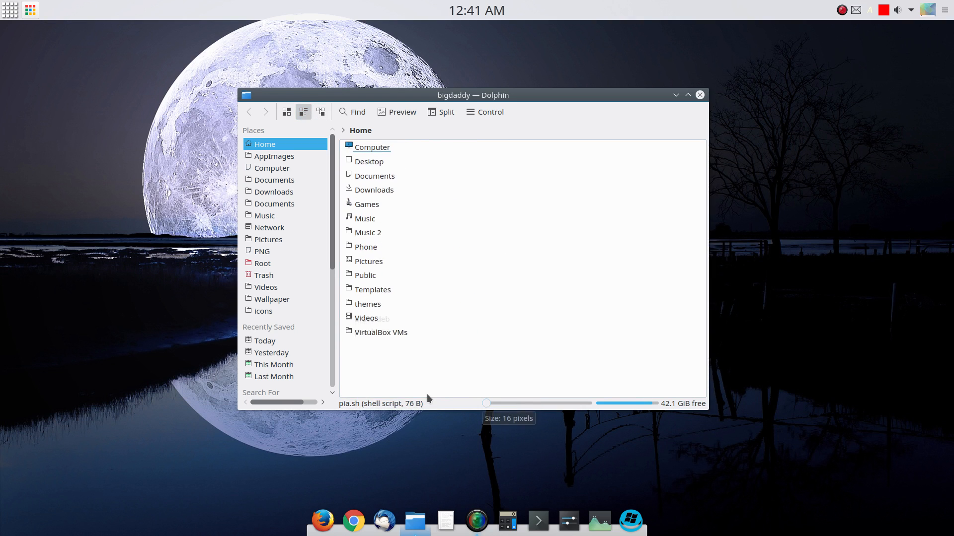
# Step: Compare the details view of the home folder, return to compact view, and enlarge its icons
pyautogui.click(321, 112)
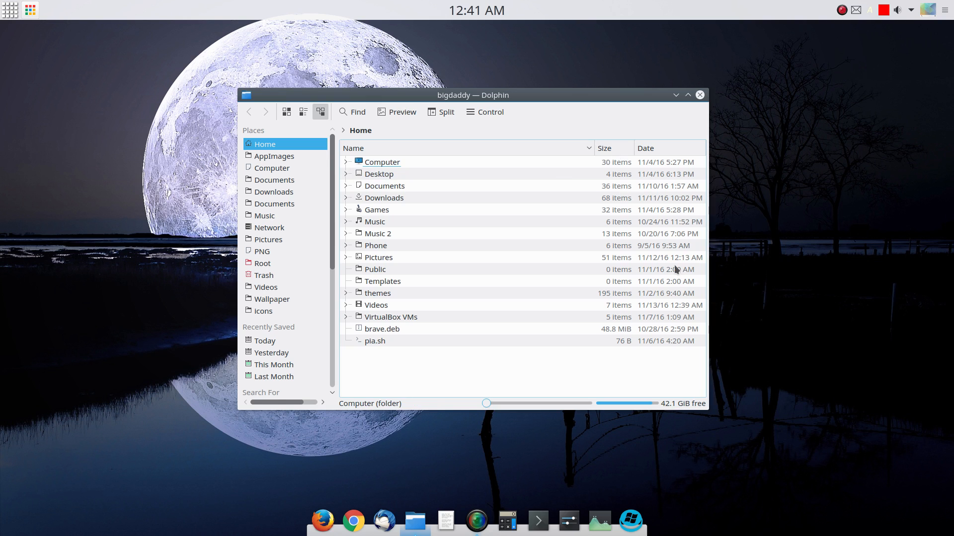
pyautogui.click(304, 113)
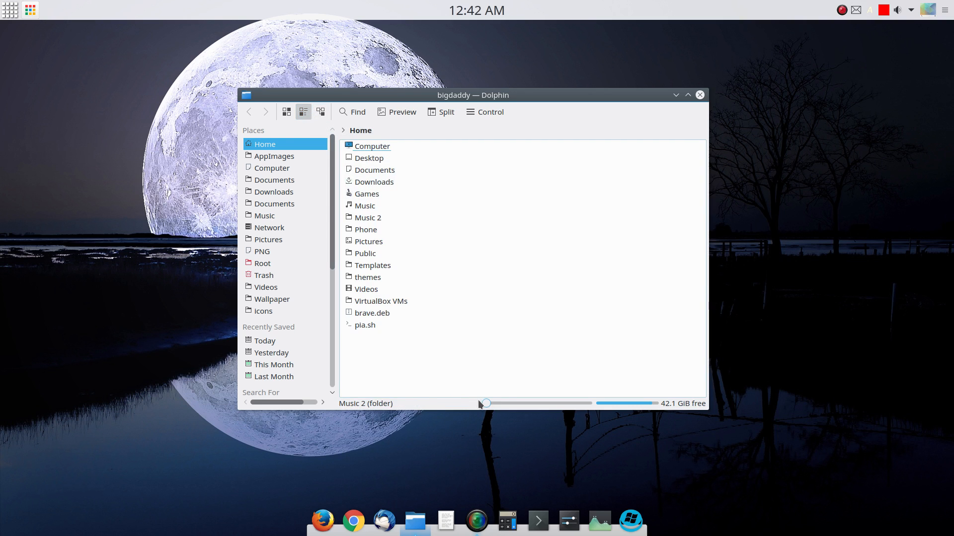
pyautogui.moveTo(487, 404); pyautogui.dragTo(524, 403)
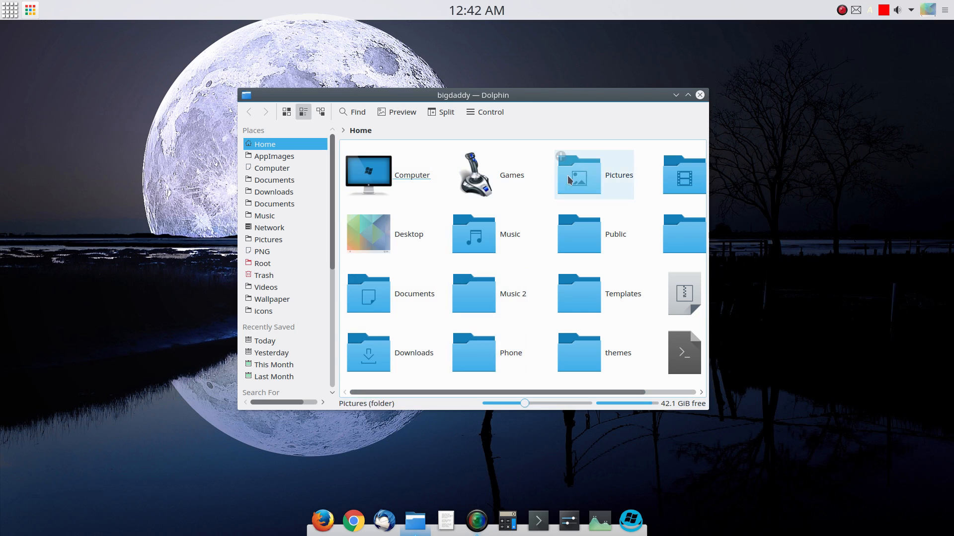
# Step: Switch the home folder to details view, try much larger icons, and restore the smallest icon size
pyautogui.click(320, 111)
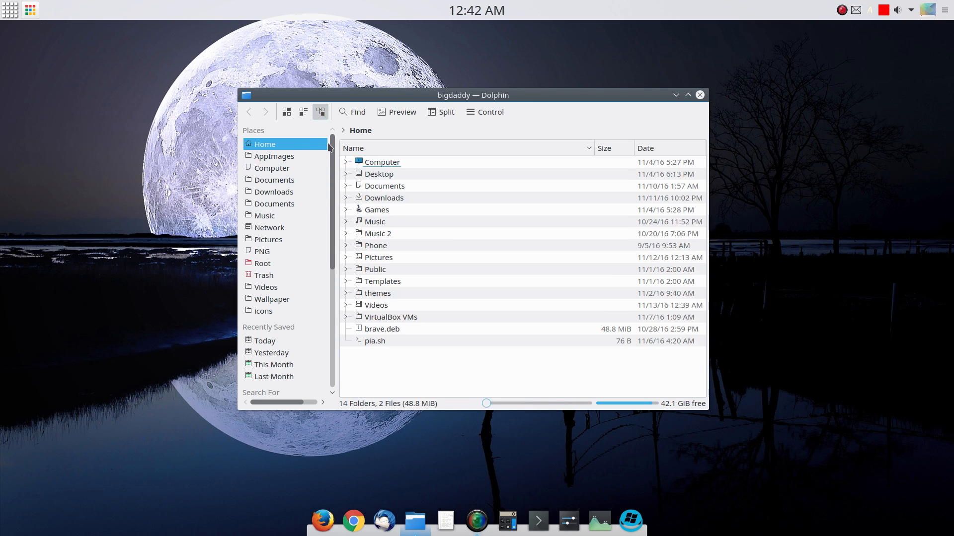
pyautogui.moveTo(486, 404); pyautogui.dragTo(525, 403)
pyautogui.scroll(-5, 490, 320)
pyautogui.scroll(5, 491, 320)
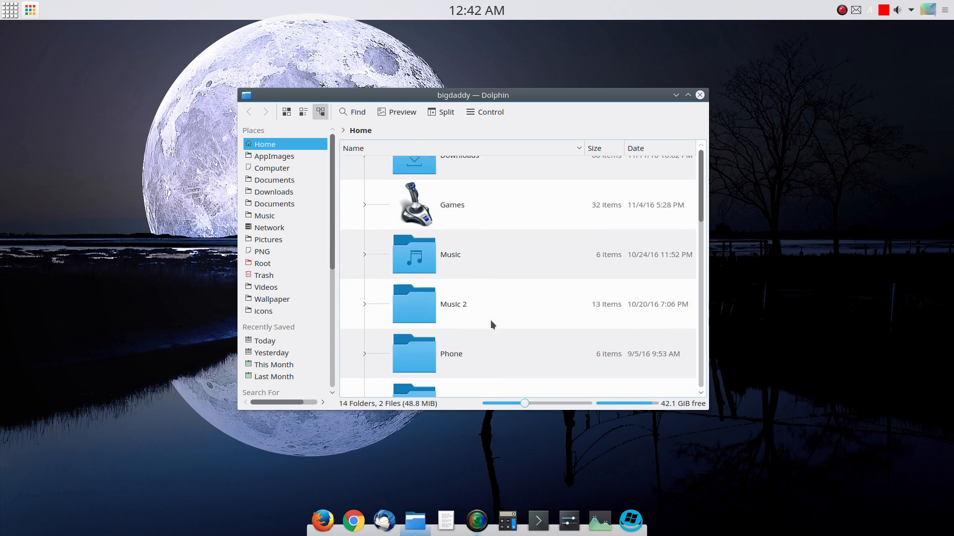
pyautogui.scroll(-6, 522, 405)
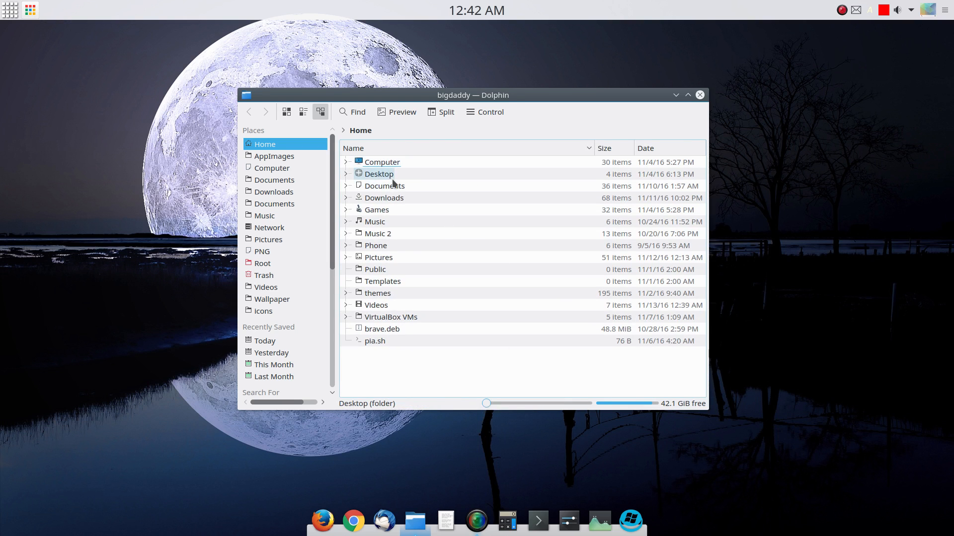
# Step: Search the indexed documents by filename for "linux in", and close the search
pyautogui.click(353, 116)
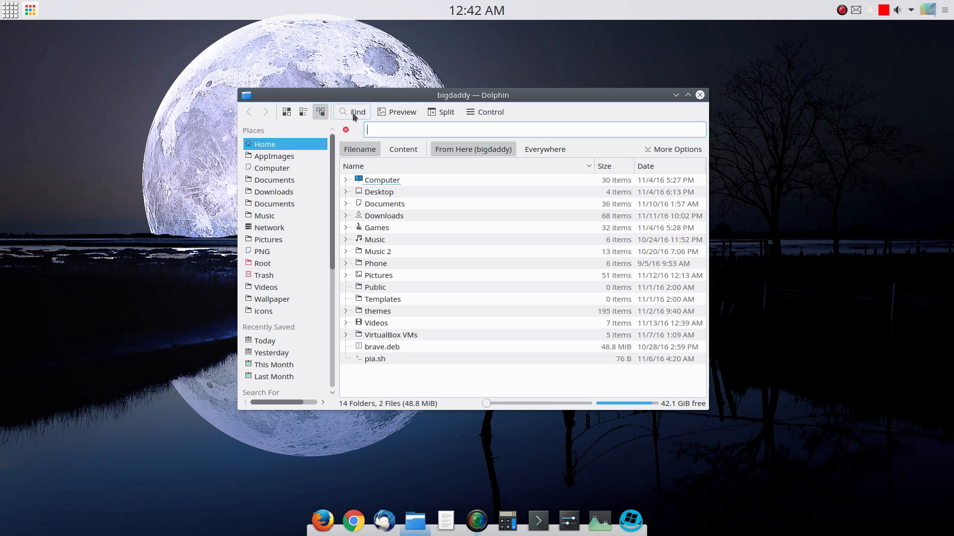
pyautogui.scroll(-1, 272, 358)
pyautogui.scroll(-5, 275, 355)
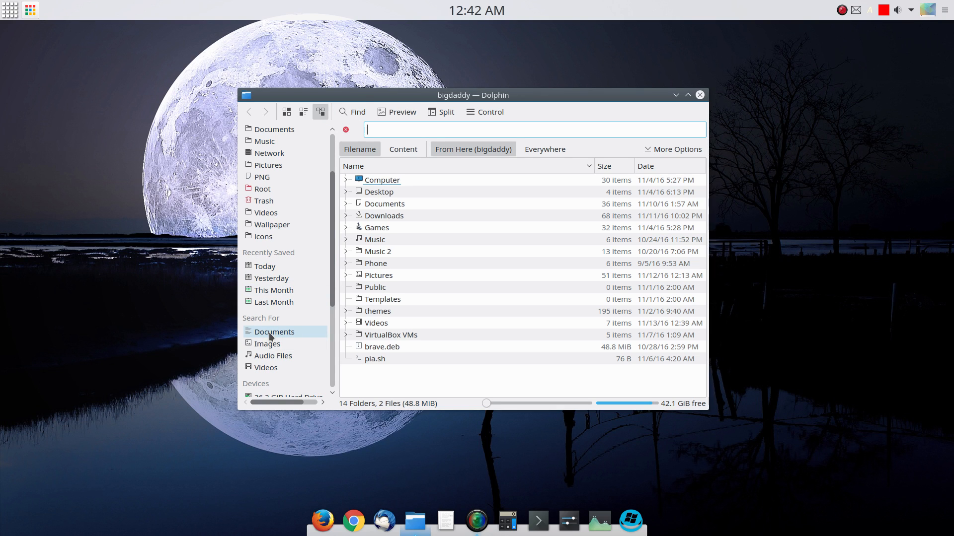
pyautogui.click(269, 333)
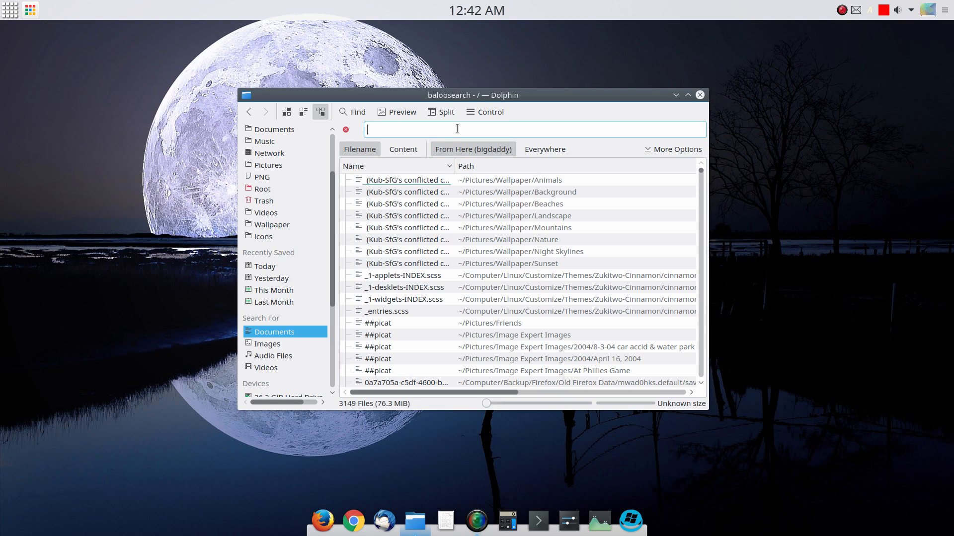
pyautogui.write('linux in')
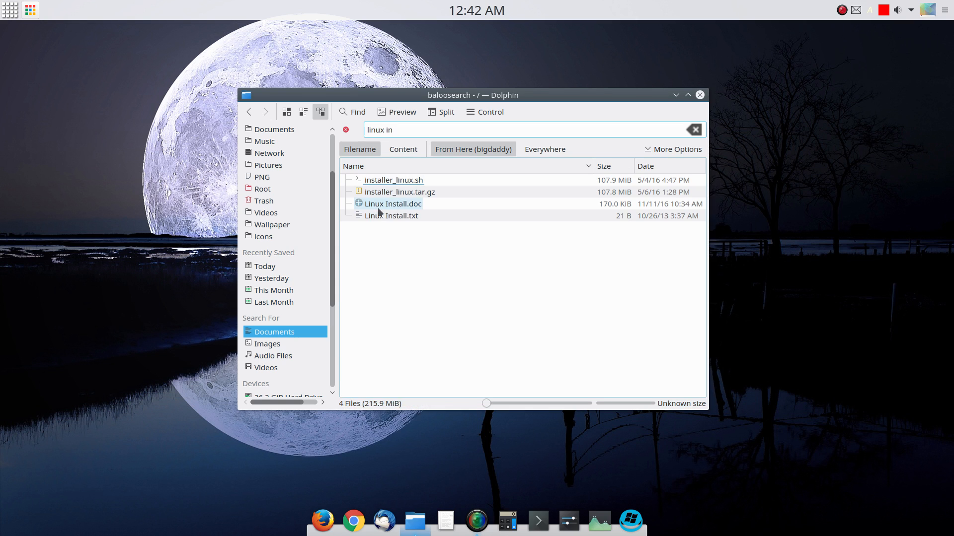
pyautogui.click(345, 130)
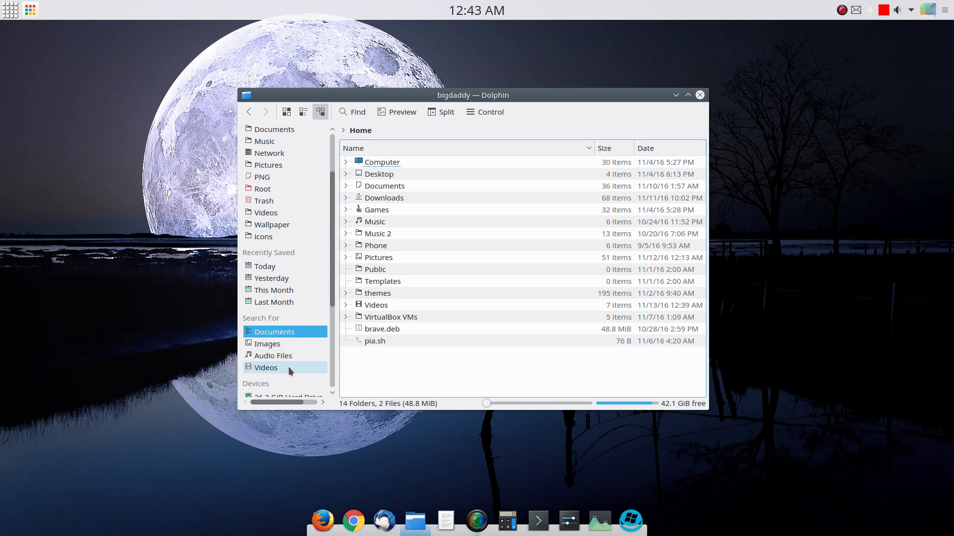
# Step: Reopen the file search in the home folder and look over the places list
pyautogui.click(359, 113)
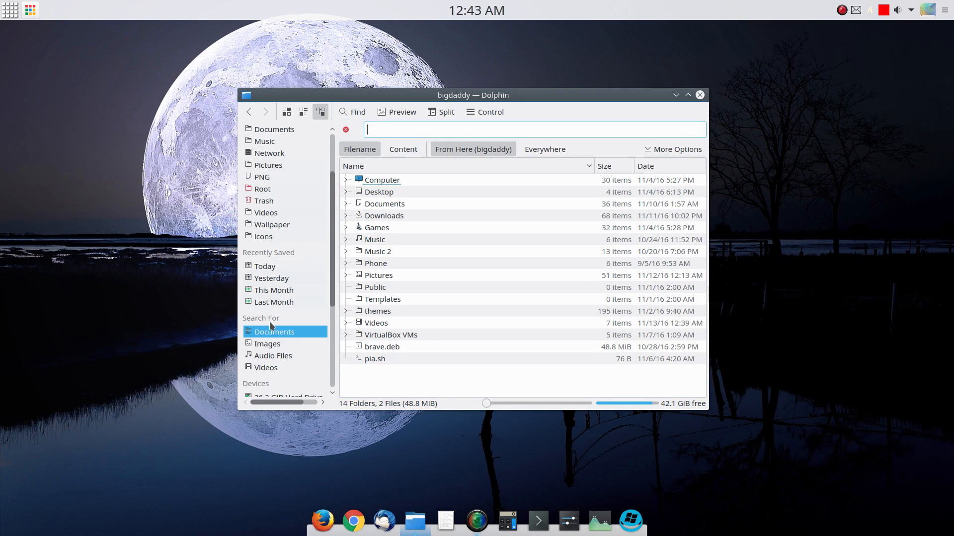
pyautogui.scroll(2, 283, 179)
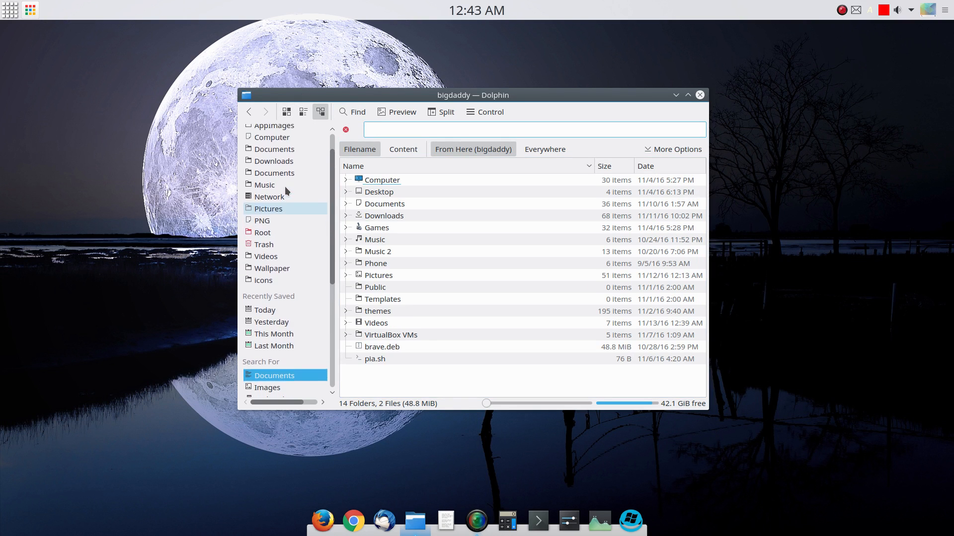
pyautogui.scroll(1, 286, 187)
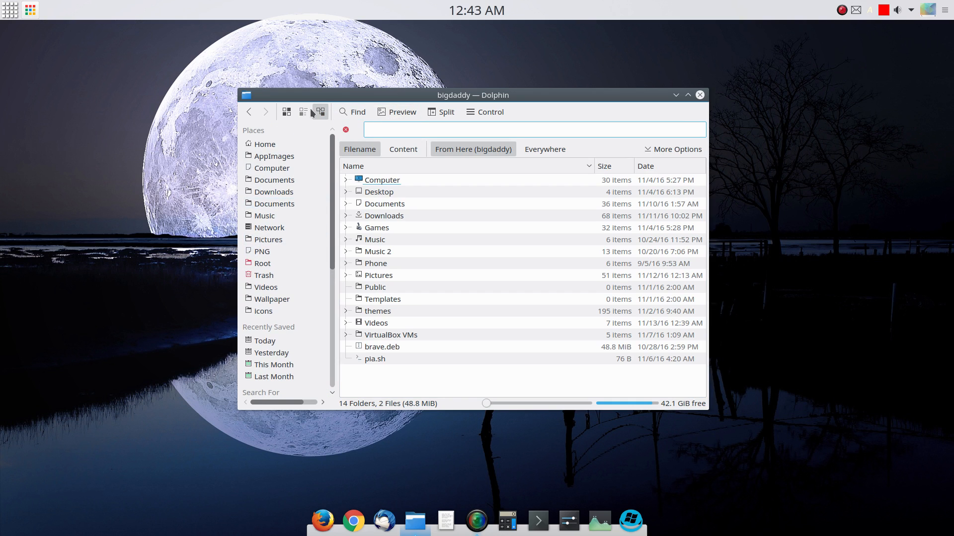
# Step: Show the home folder in icons view with previews, comparing it with previews off before leaving them on
pyautogui.click(399, 112)
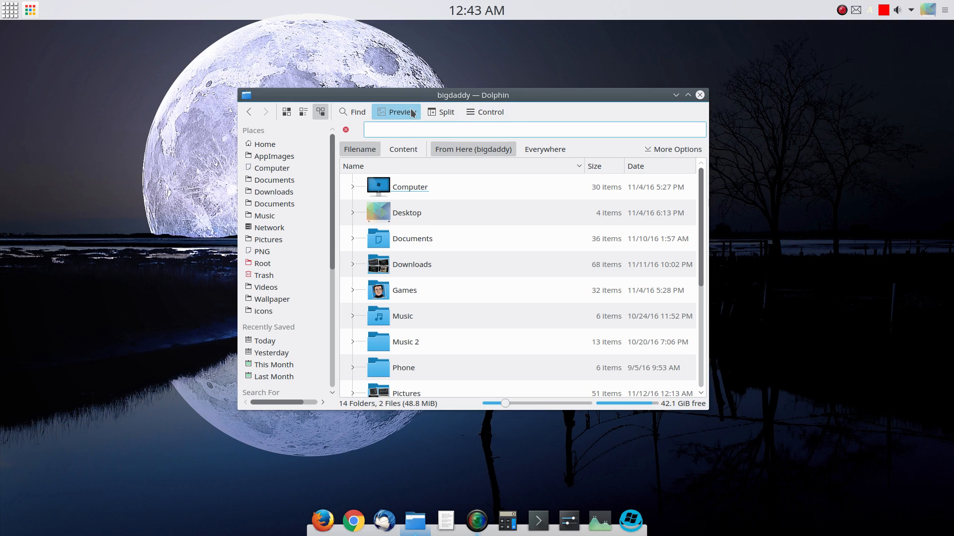
pyautogui.click(288, 114)
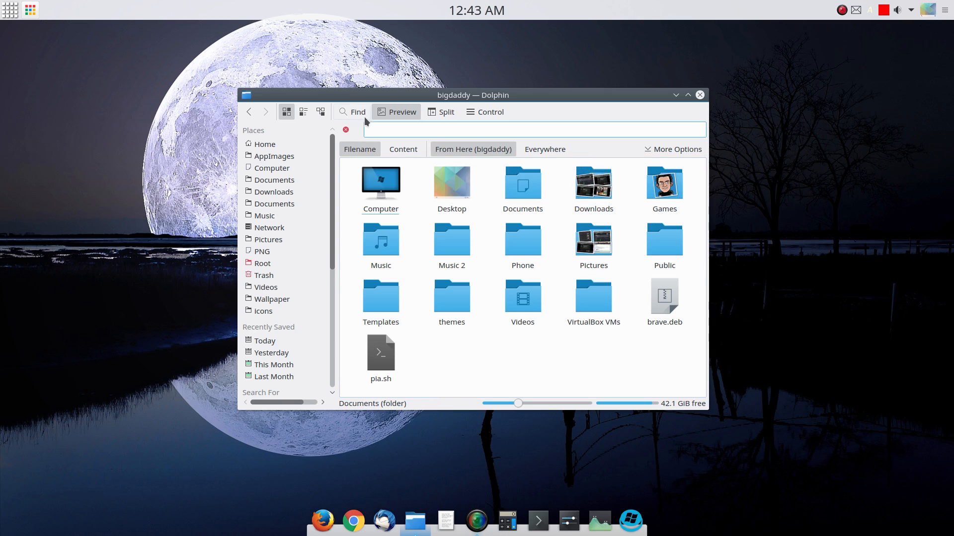
pyautogui.click(405, 113)
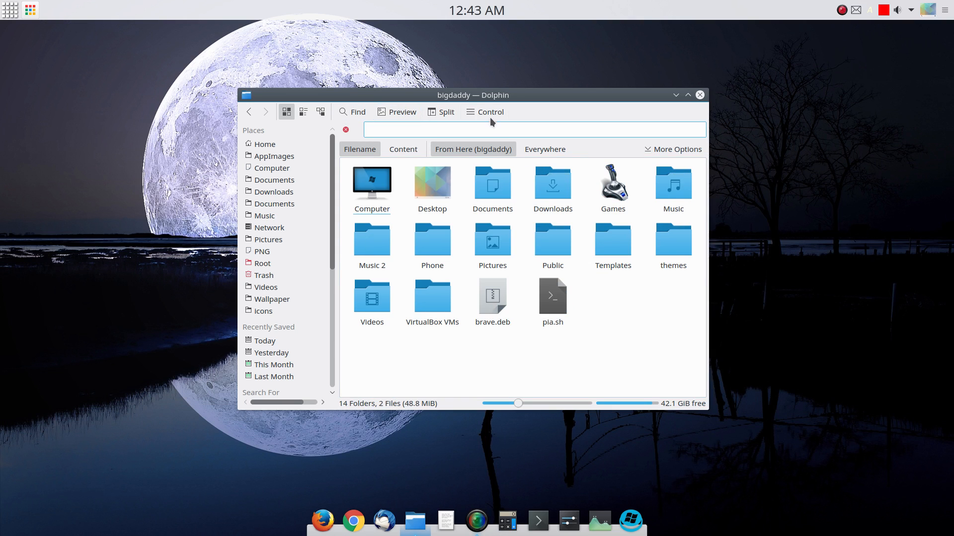
pyautogui.click(399, 112)
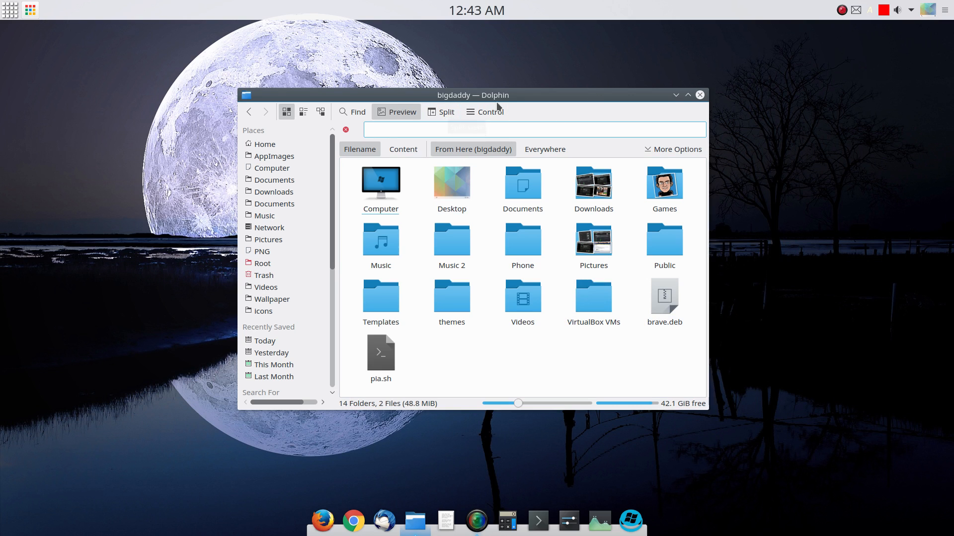
# Step: Split the home folder view into two panes and dismiss the file search
pyautogui.click(444, 115)
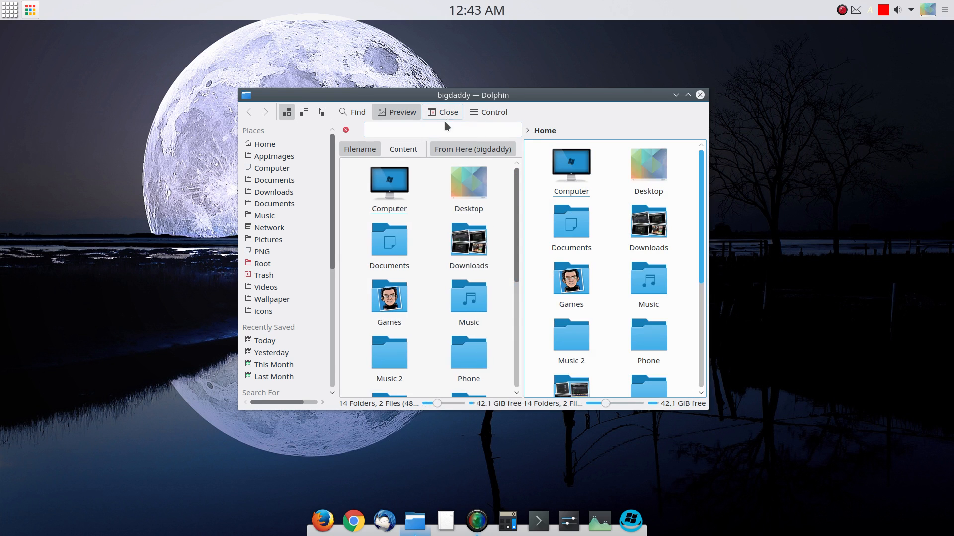
pyautogui.press('Escape')
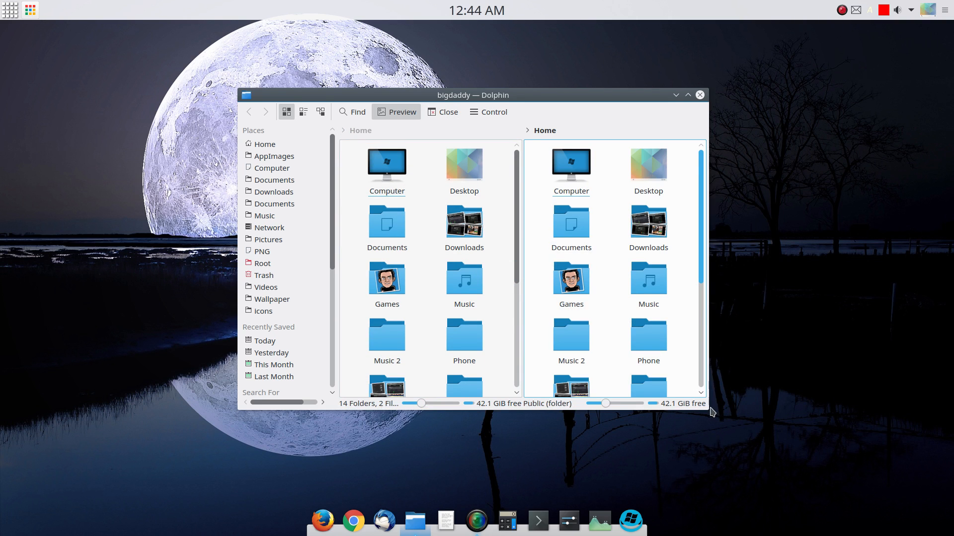
# Step: Open the Home place in a new tab, compare both tabs, and return to the split one
pyautogui.rightClick(281, 144)
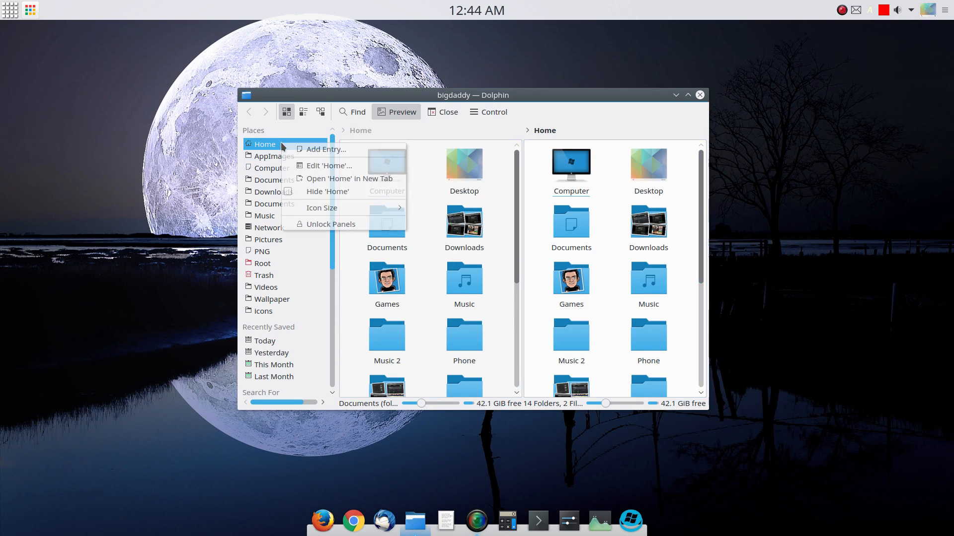
pyautogui.click(331, 178)
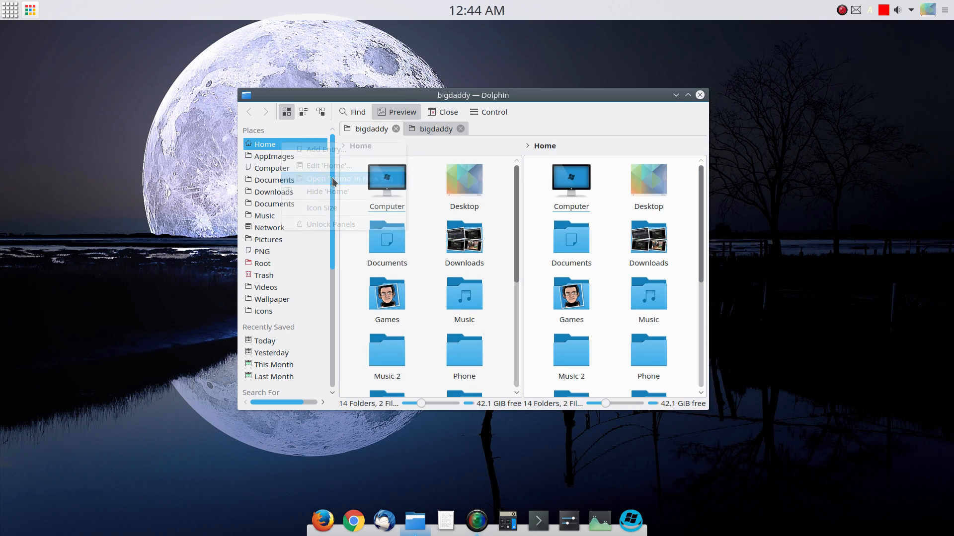
pyautogui.click(430, 128)
pyautogui.click(387, 129)
pyautogui.click(432, 129)
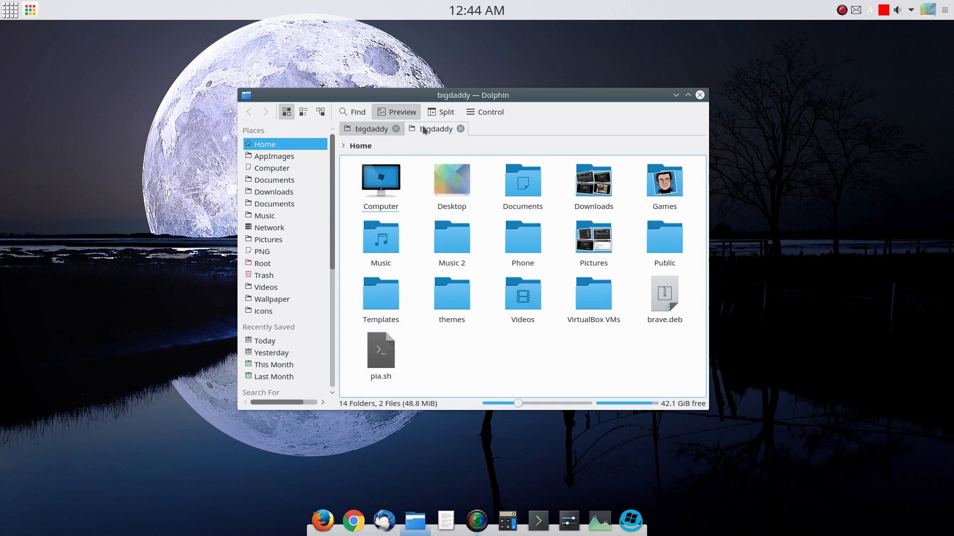
pyautogui.click(364, 129)
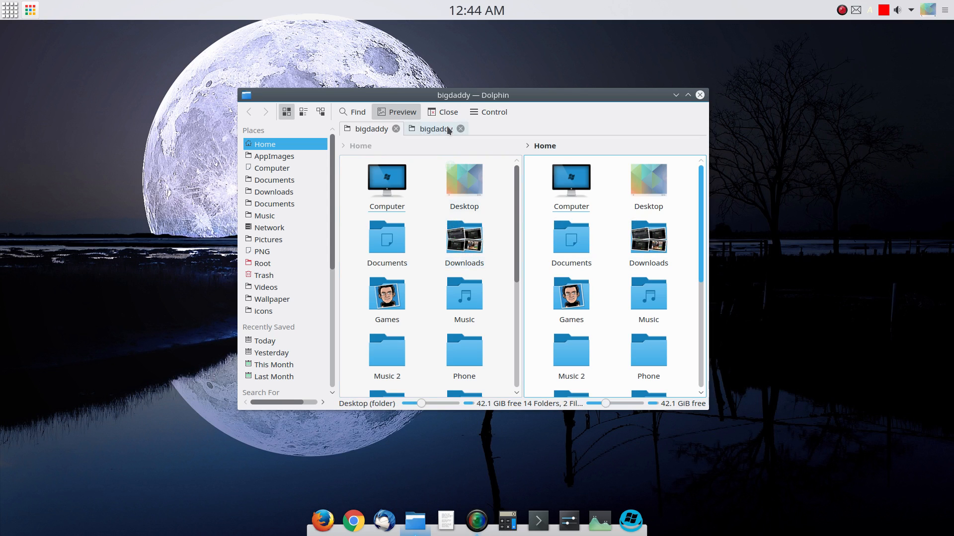
# Step: Check the actions available for the Downloads folder, and try closing one split pane before splitting the view again
pyautogui.rightClick(466, 239)
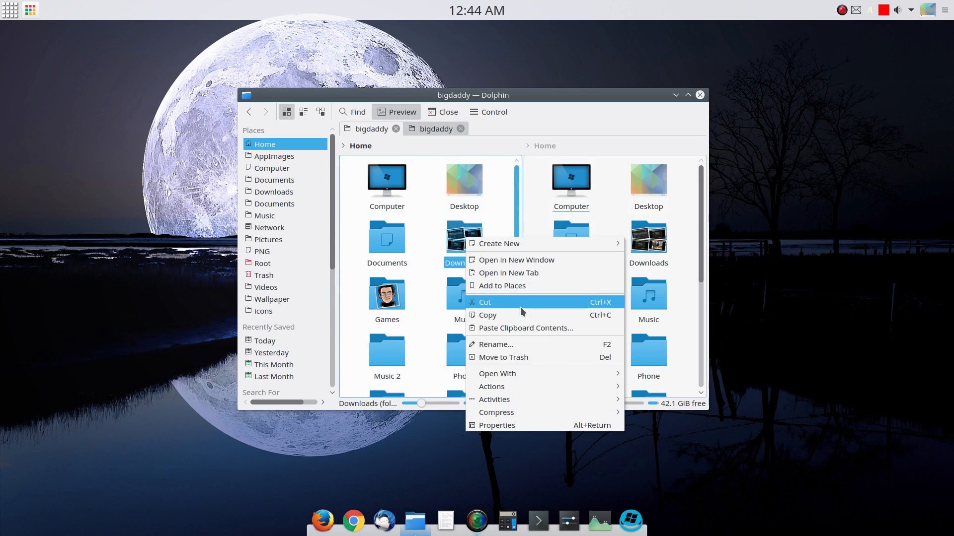
pyautogui.click(436, 320)
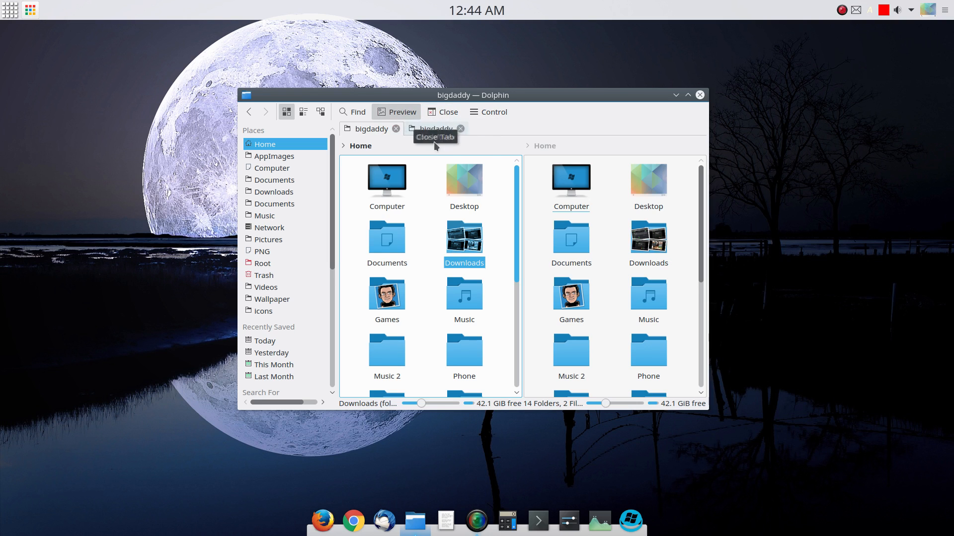
pyautogui.click(452, 114)
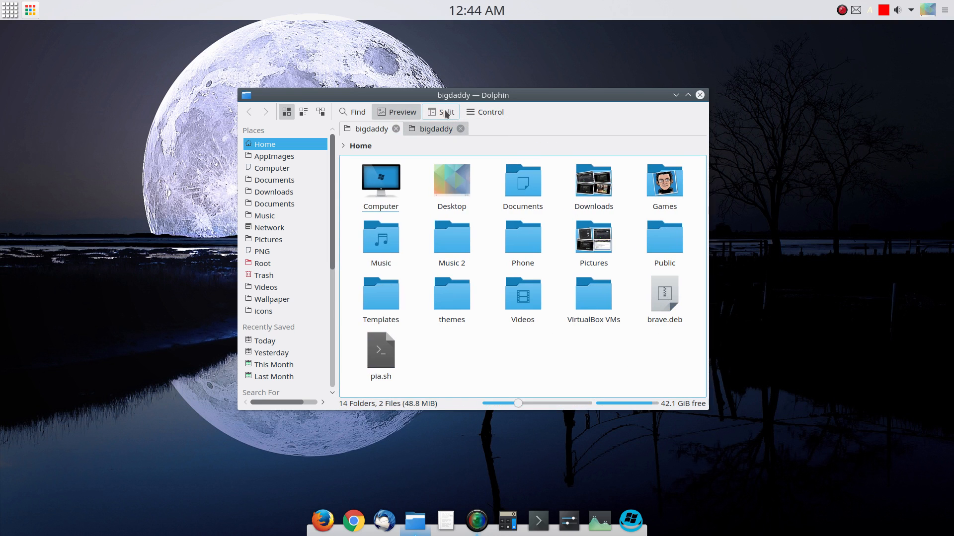
pyautogui.click(438, 114)
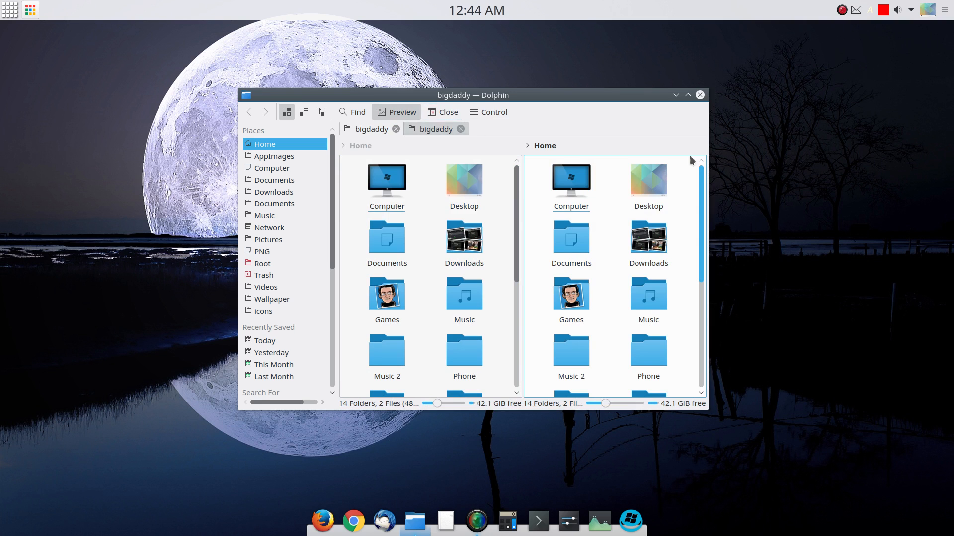
# Step: Return the home folder to a single pane, and briefly show the Folders panel before hiding it again
pyautogui.click(437, 111)
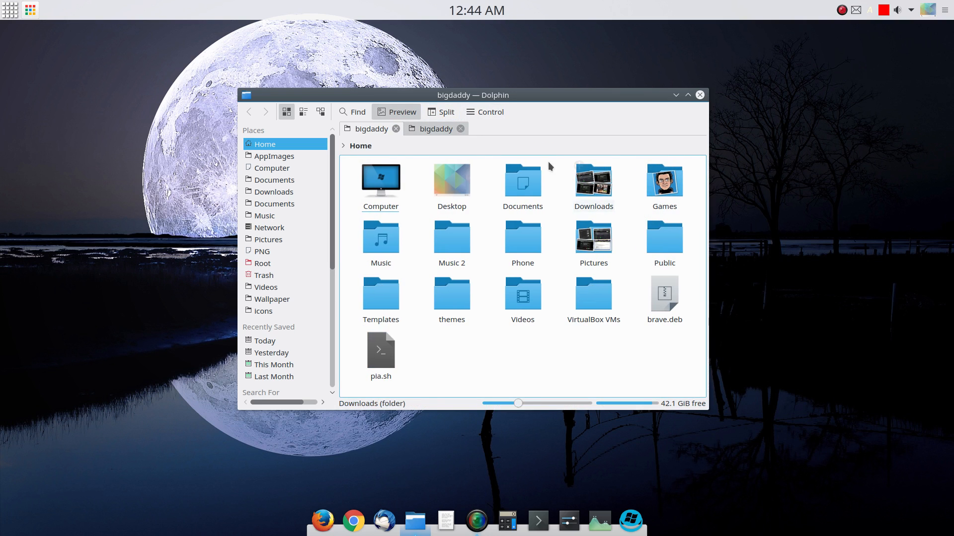
pyautogui.click(499, 114)
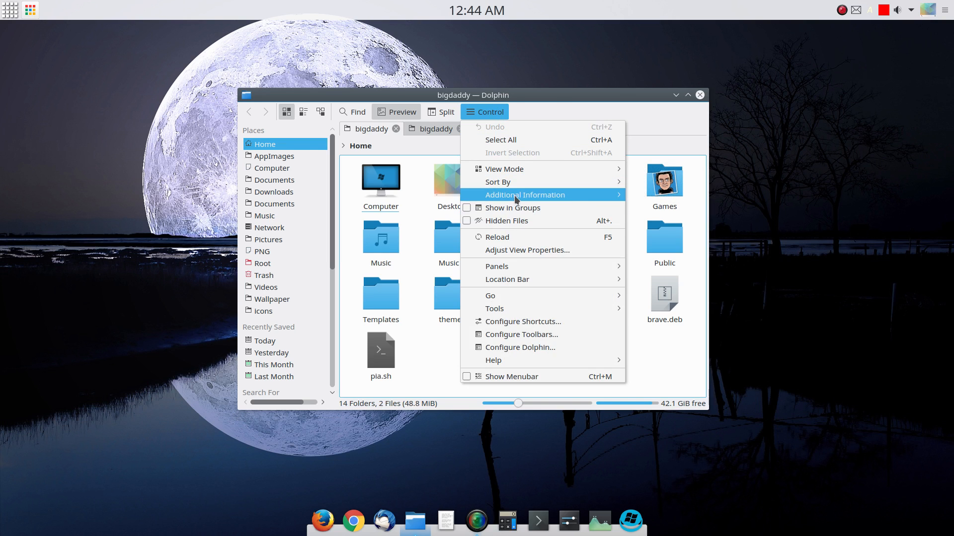
pyautogui.moveTo(526, 169)
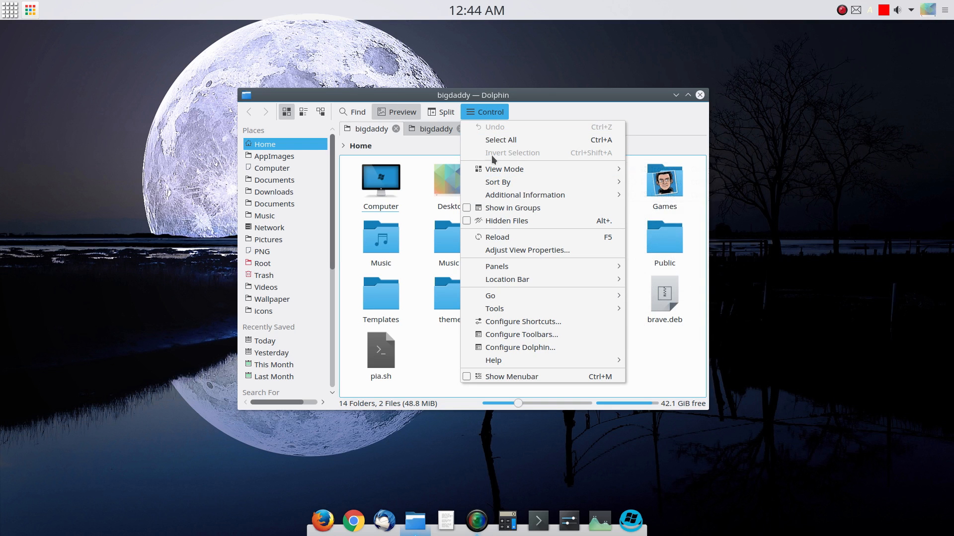
pyautogui.moveTo(520, 194)
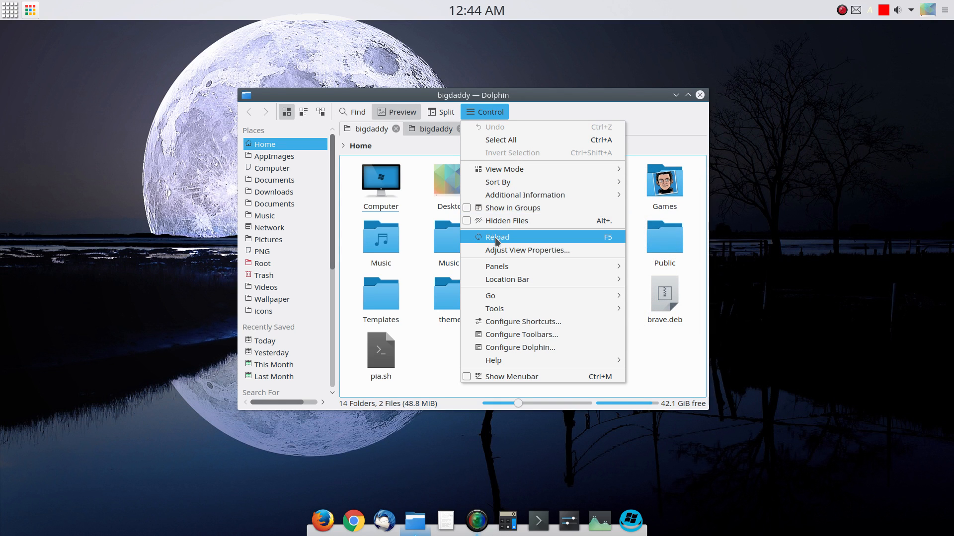
pyautogui.moveTo(507, 272)
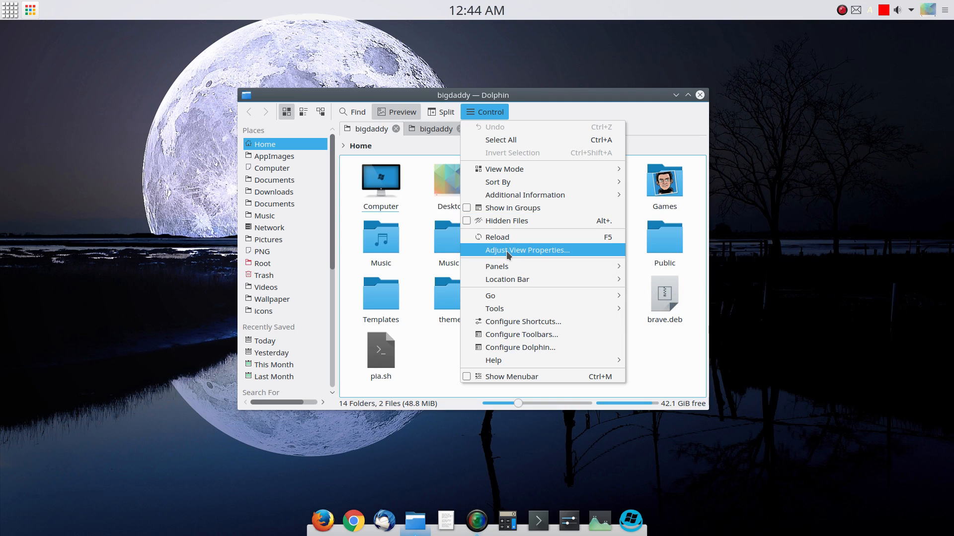
pyautogui.moveTo(571, 268)
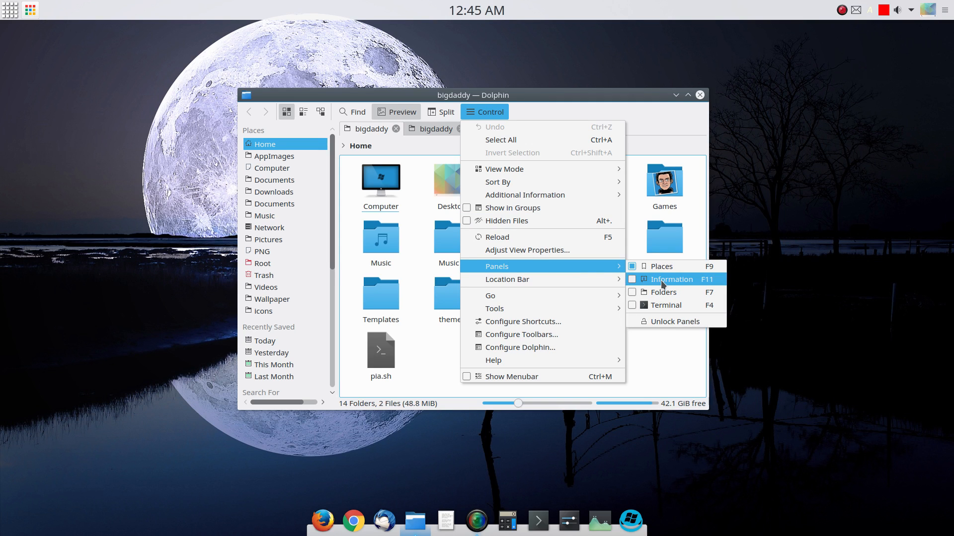
pyautogui.click(640, 295)
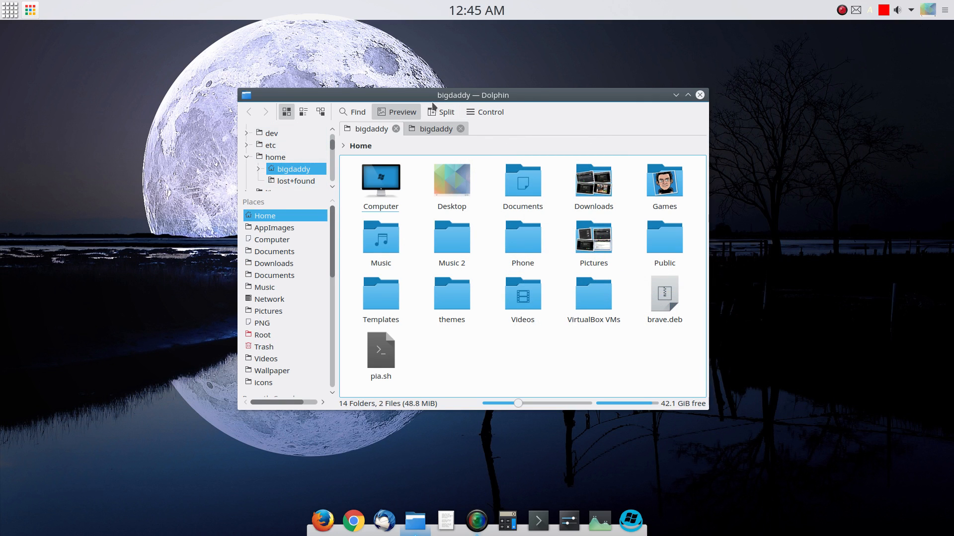
pyautogui.click(498, 113)
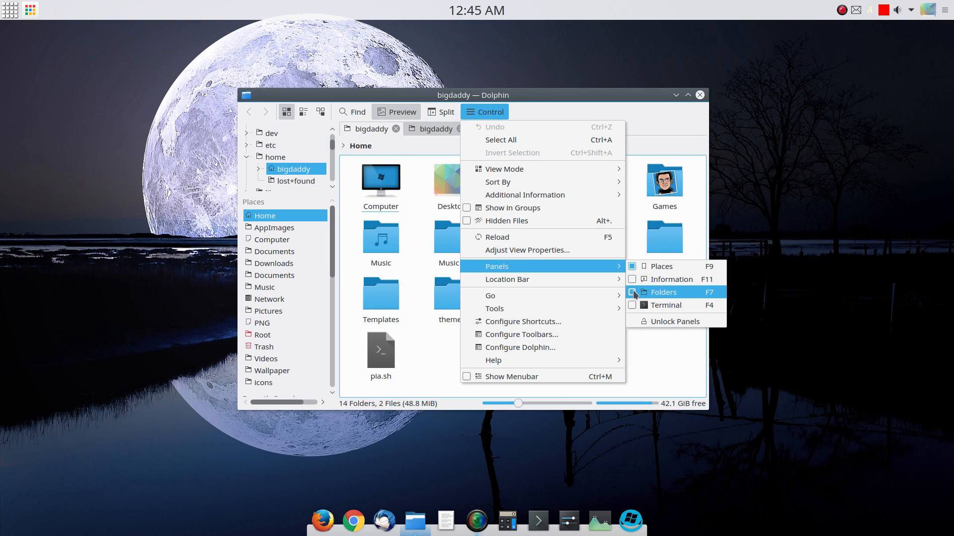
pyautogui.click(634, 293)
# Step: Show the Terminal panel, then enlarge the file manager window and move it slightly upward
pyautogui.click(499, 114)
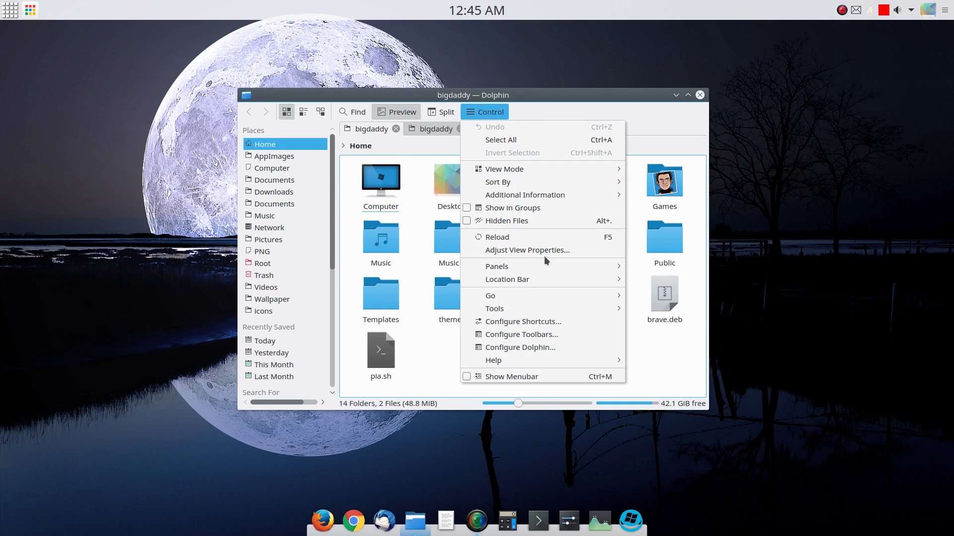
pyautogui.moveTo(544, 268)
pyautogui.click(634, 305)
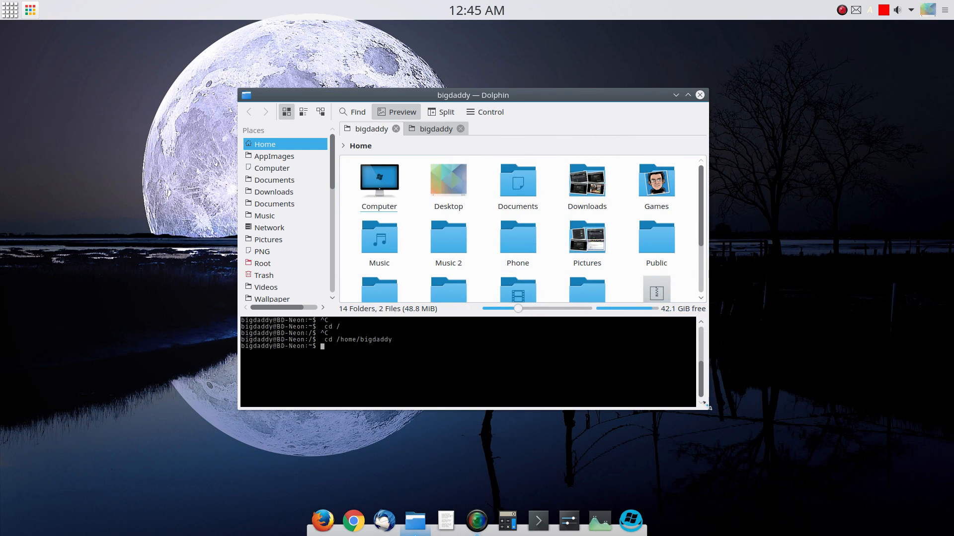
pyautogui.moveTo(708, 408); pyautogui.dragTo(728, 500)
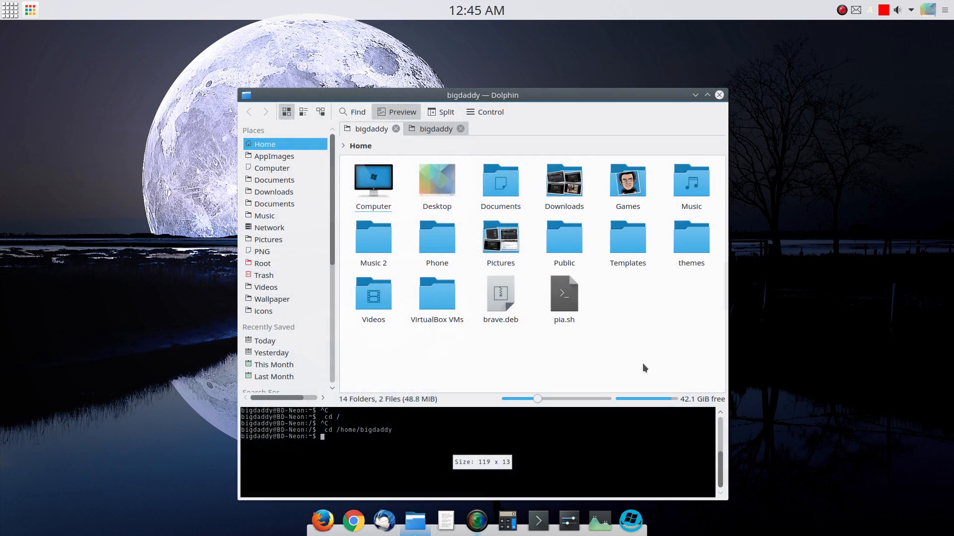
pyautogui.moveTo(574, 96); pyautogui.dragTo(569, 80)
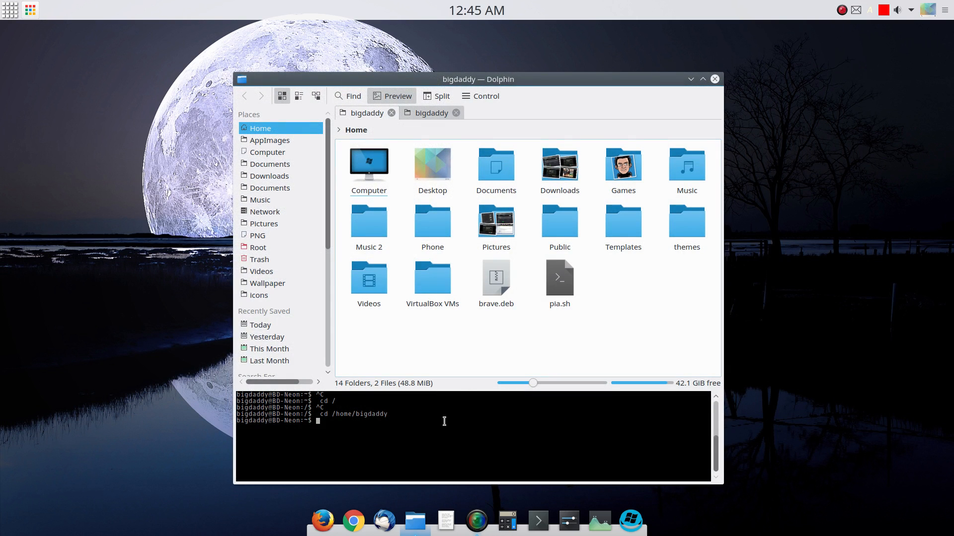
# Step: Open the Music 2 folder and go back to the home folder with the terminal displayed, then hide the Terminal panel
pyautogui.click(379, 222)
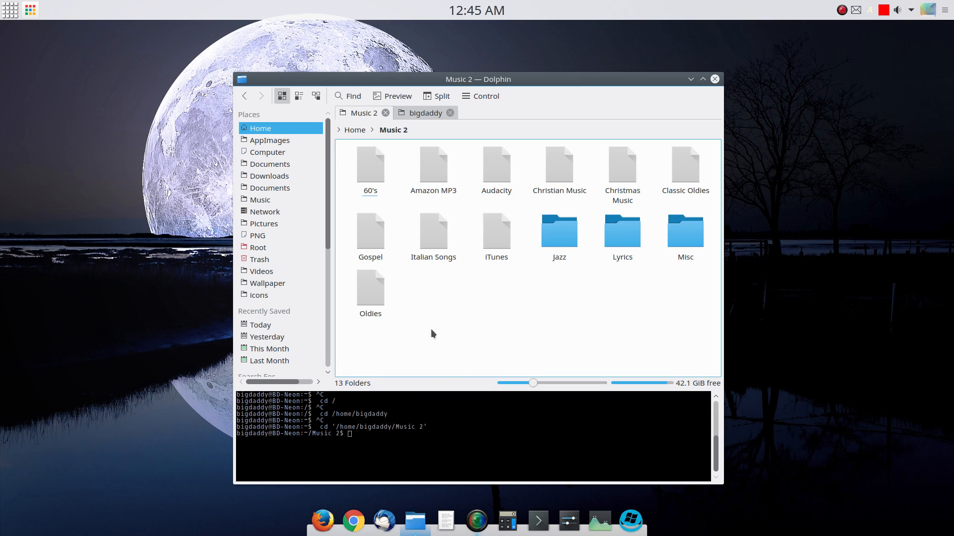
pyautogui.hotkey('alt', 'Left')
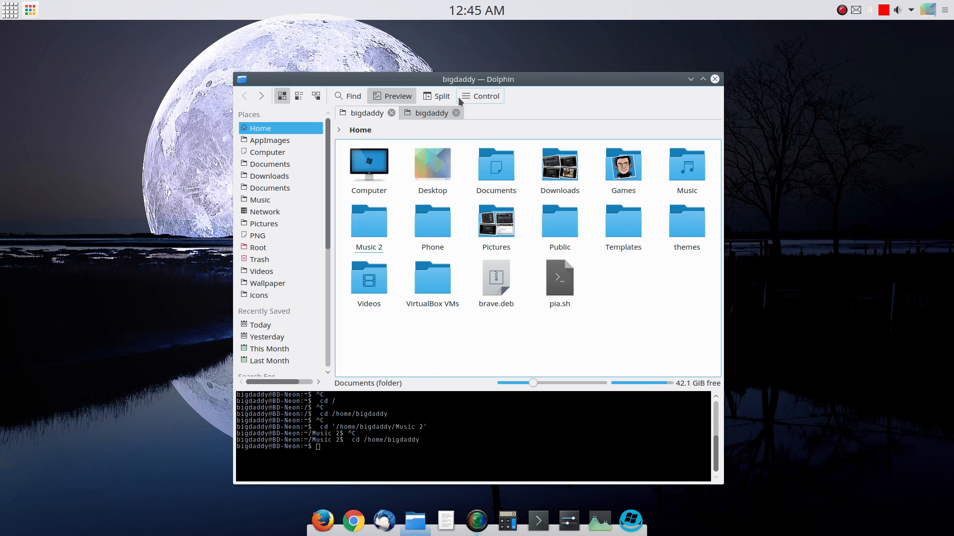
pyautogui.click(481, 96)
pyautogui.moveTo(574, 266)
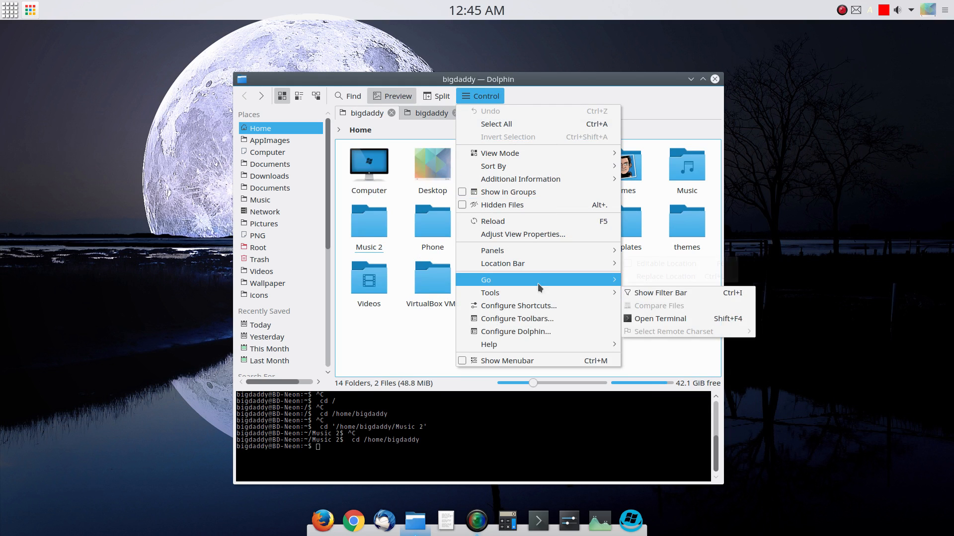
pyautogui.moveTo(551, 254)
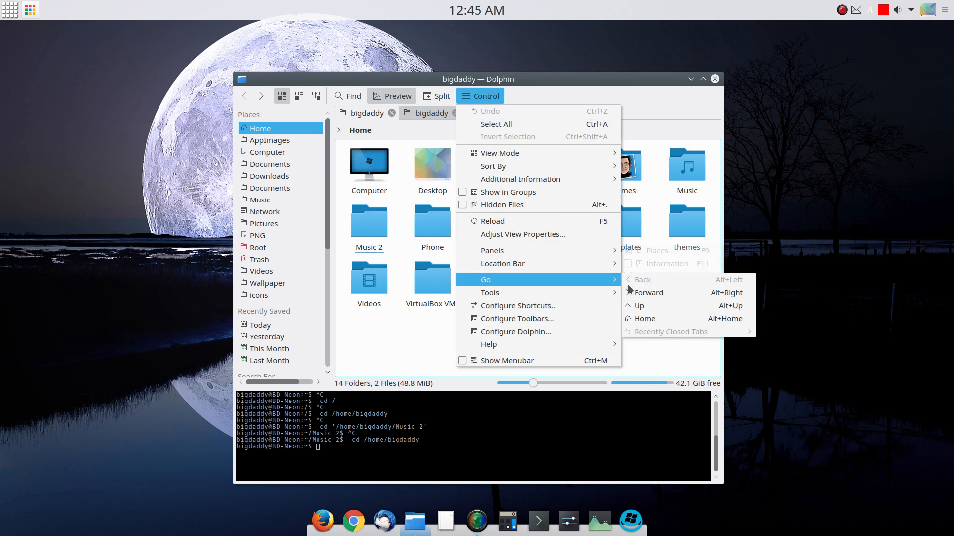
pyautogui.click(637, 252)
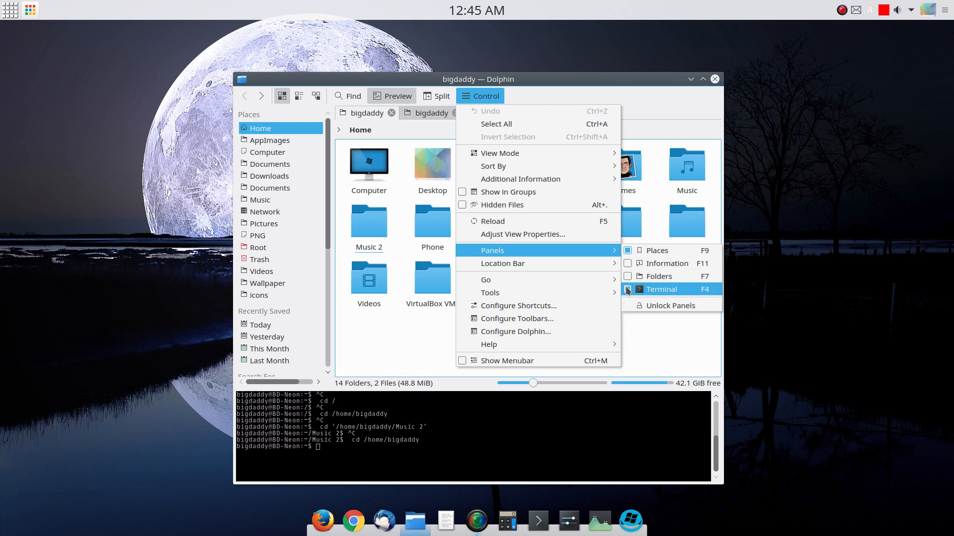
pyautogui.click(628, 290)
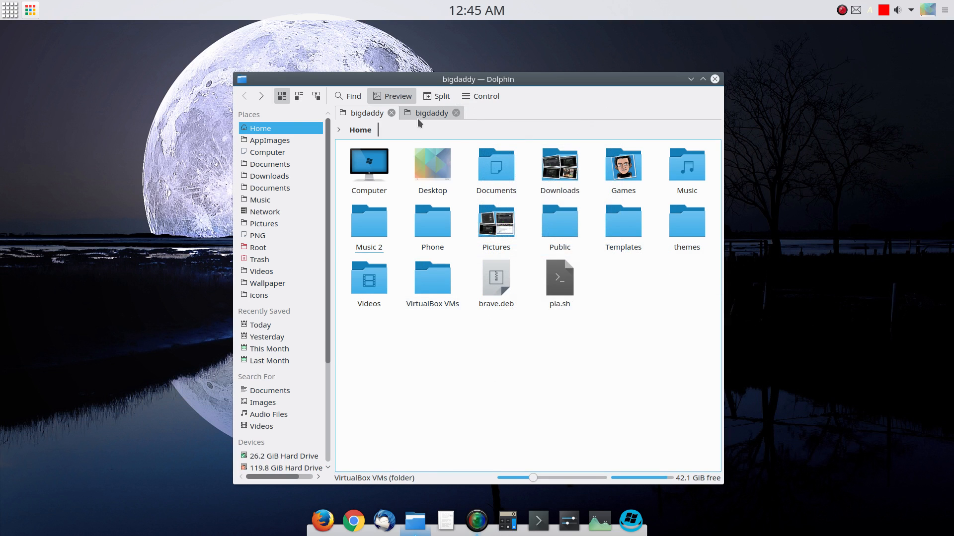
# Step: Check the available location bar options, then close the second home folder tab
pyautogui.click(474, 95)
pyautogui.moveTo(538, 263)
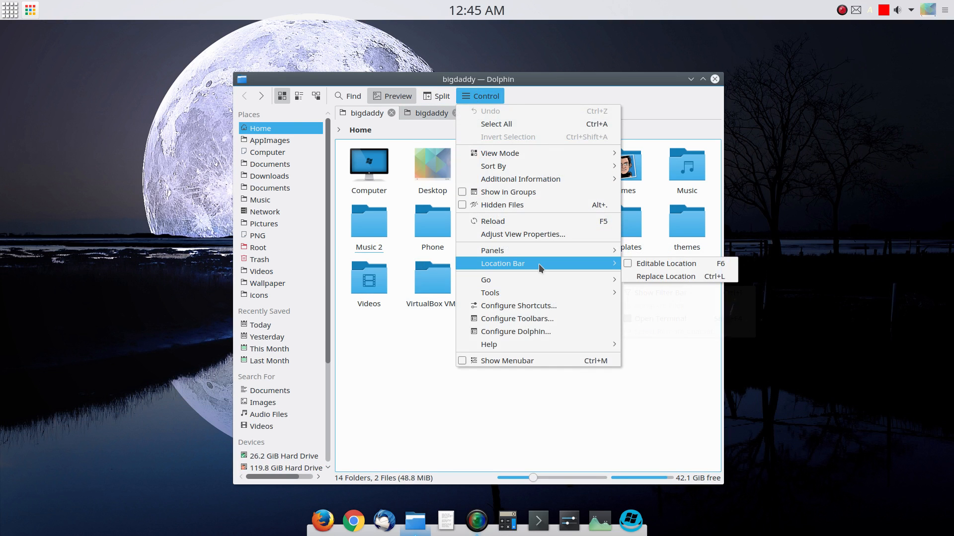
pyautogui.click(418, 334)
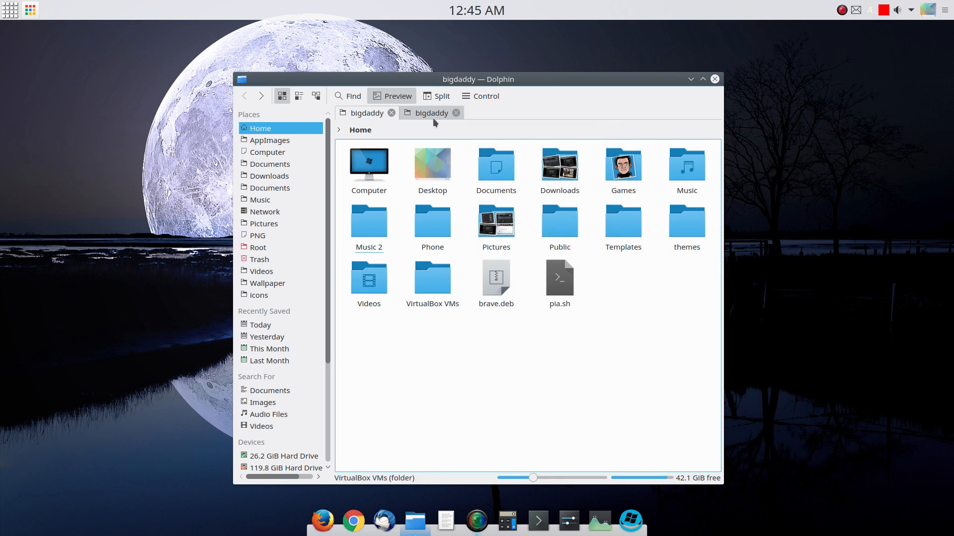
pyautogui.click(455, 113)
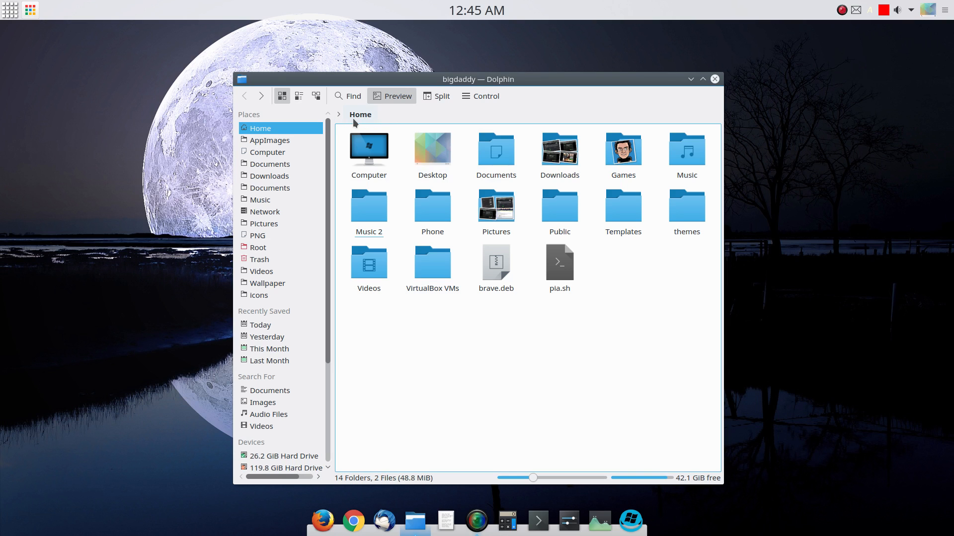
# Step: Try the editable location bar by selecting its full path, then turn Editable Location off again
pyautogui.click(474, 112)
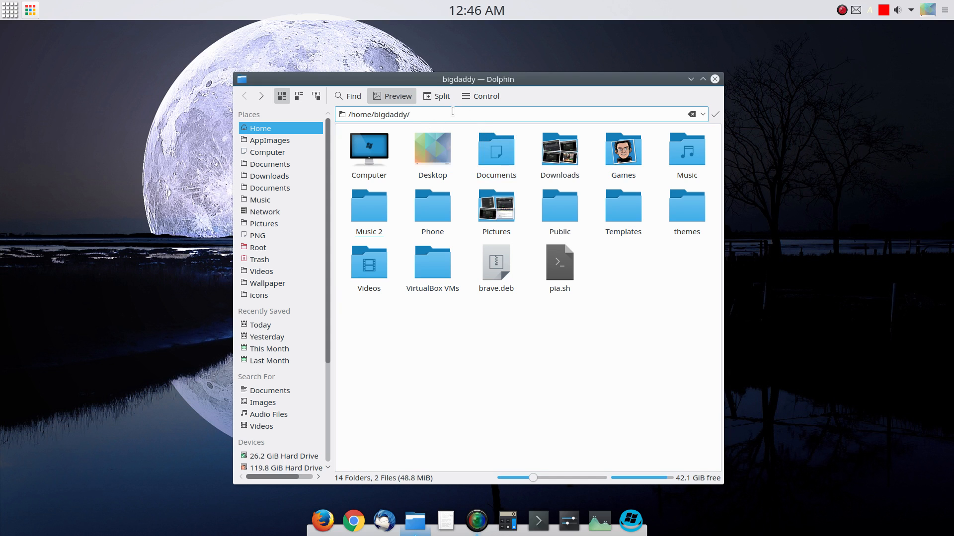
pyautogui.moveTo(452, 111); pyautogui.dragTo(332, 110)
pyautogui.click(466, 97)
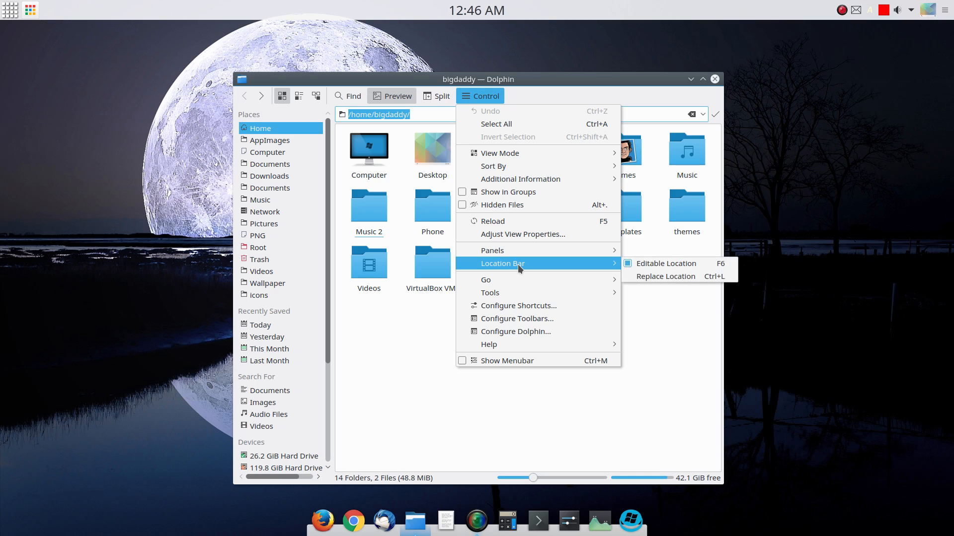
pyautogui.moveTo(525, 264)
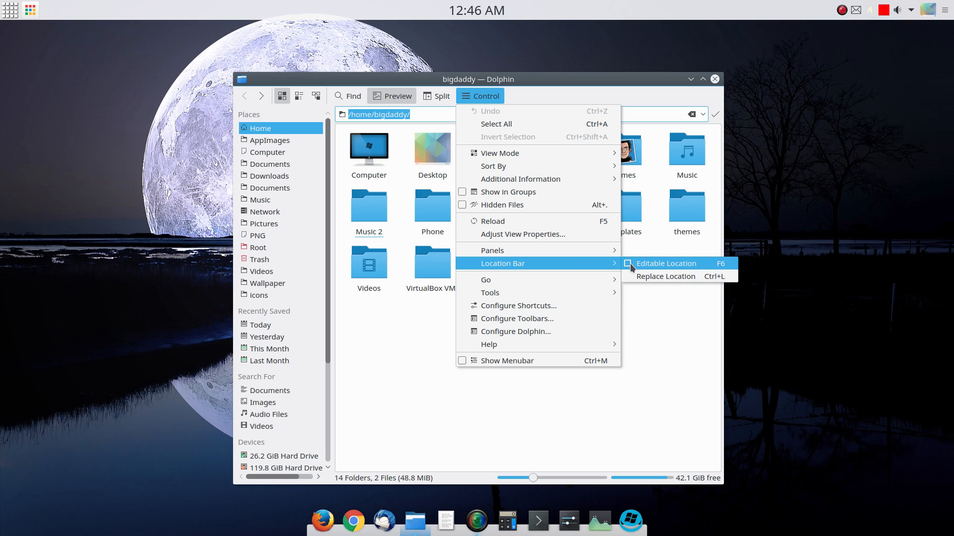
pyautogui.click(630, 263)
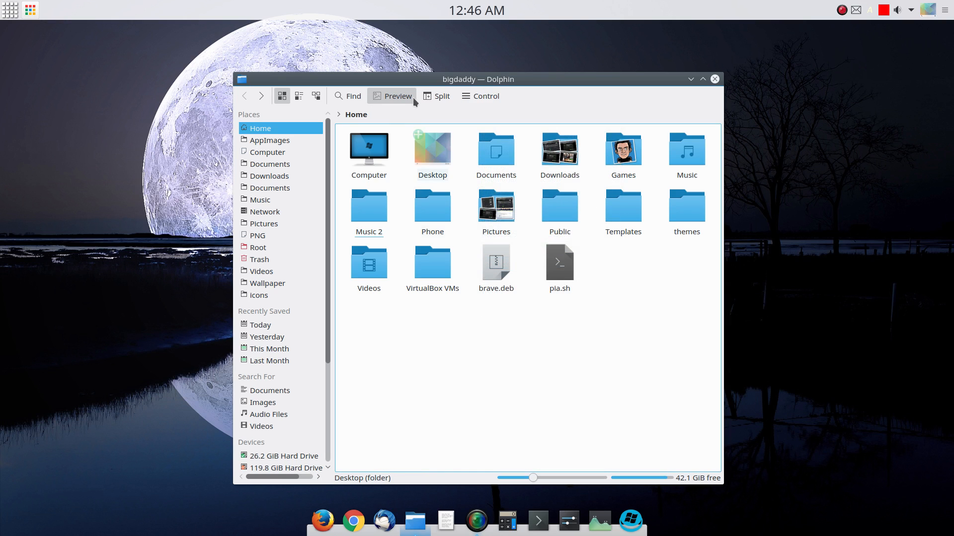
# Step: Turn Editable Location on for the home folder, and review the shortcut, toolbar and other configuration options without opening any
pyautogui.click(480, 97)
pyautogui.moveTo(546, 265)
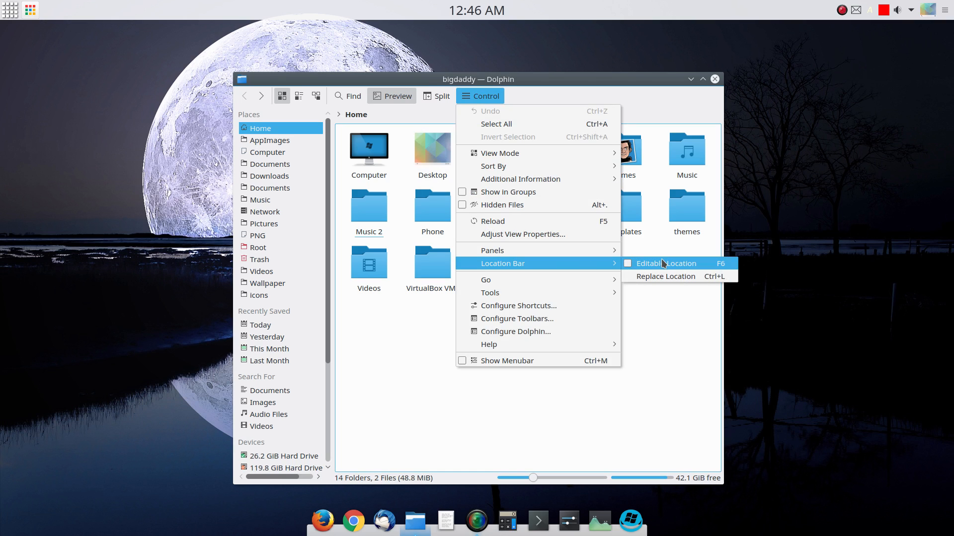
pyautogui.click(629, 264)
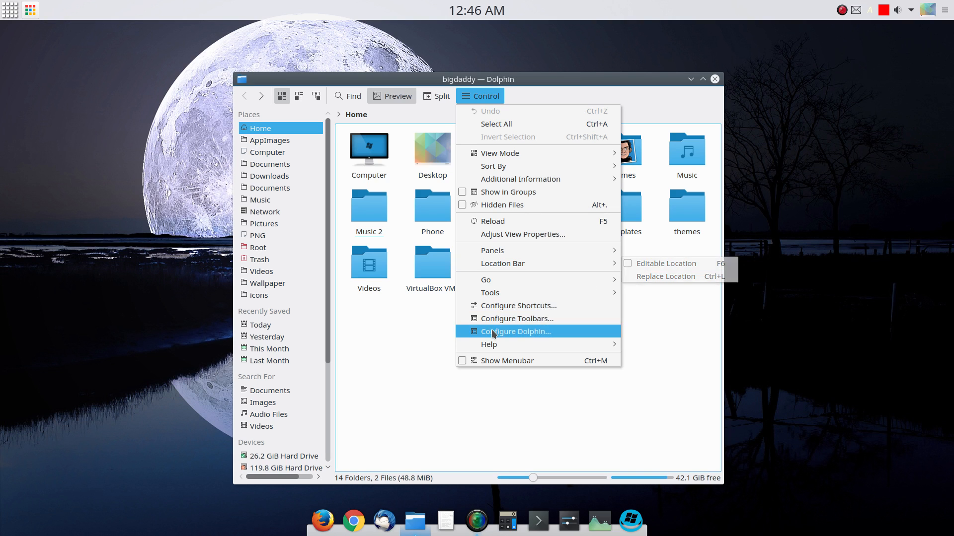
pyautogui.click(491, 98)
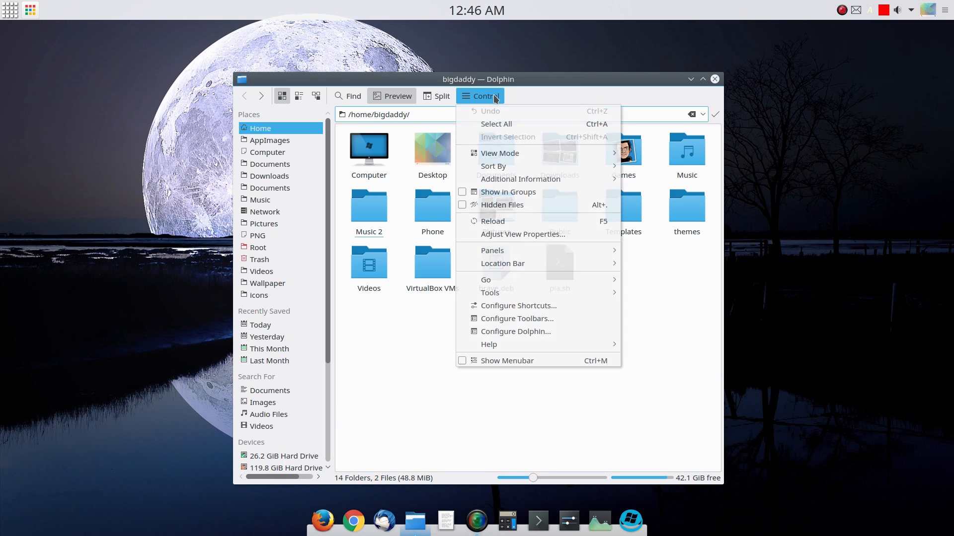
pyautogui.moveTo(529, 281)
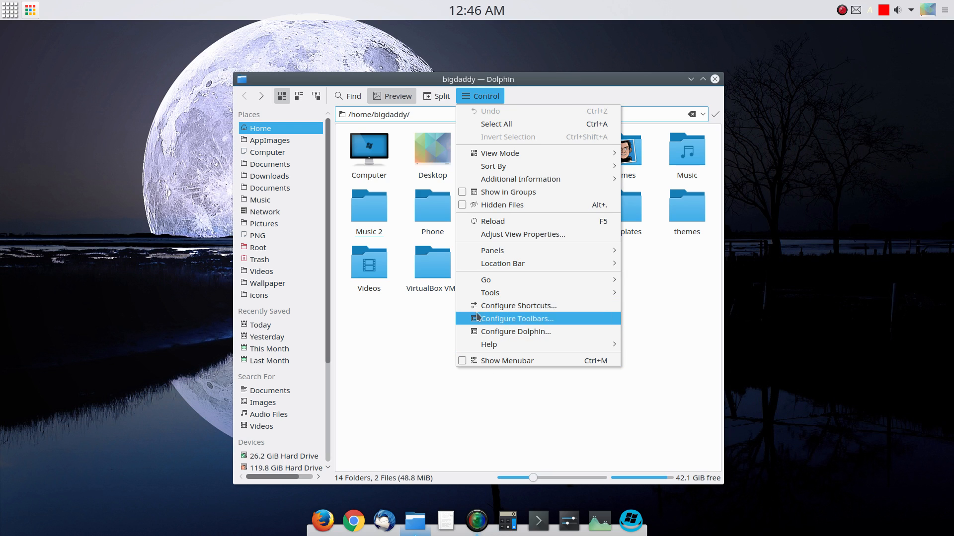
pyautogui.click(398, 364)
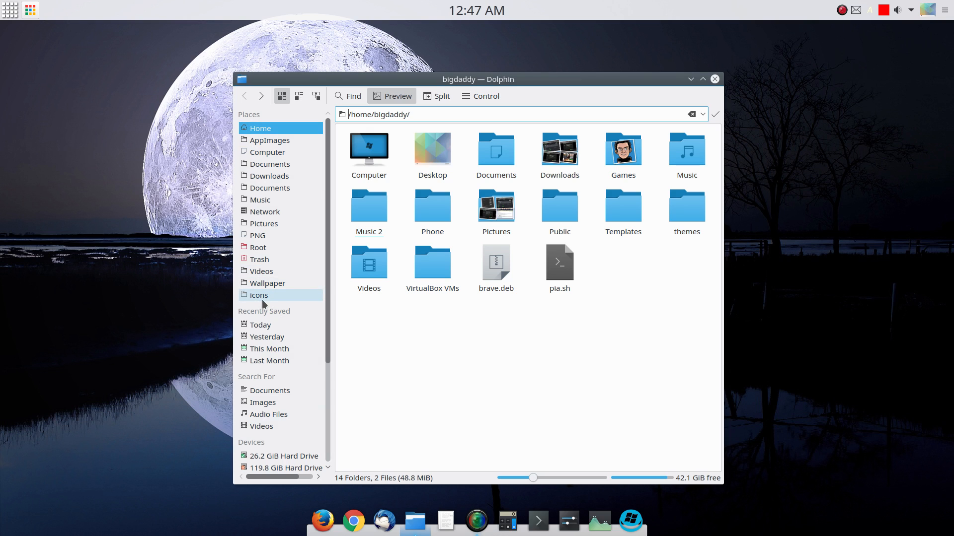
# Step: Move the icons entry above Music in Places, and add the Backup folder from Computer between AppImages and Computer
pyautogui.moveTo(266, 295); pyautogui.dragTo(269, 198)
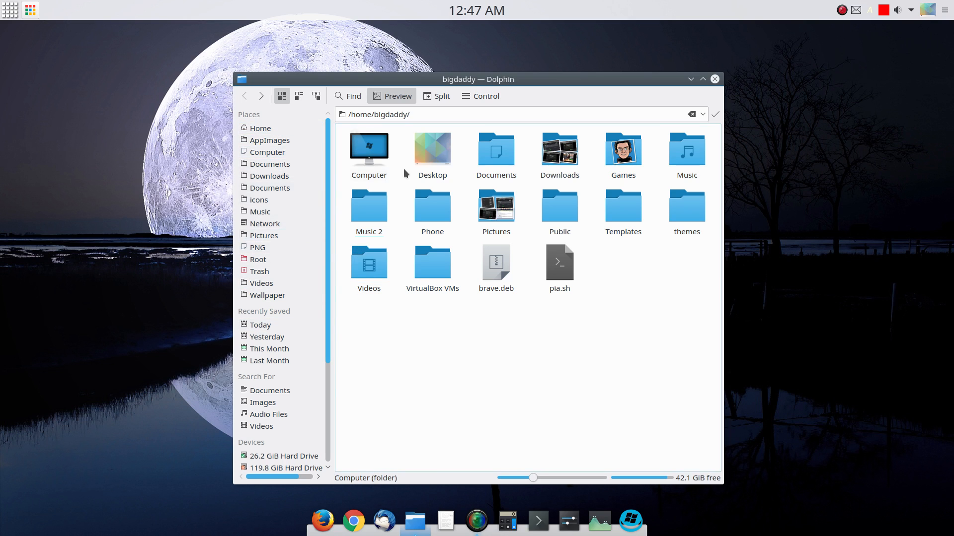
pyautogui.click(373, 154)
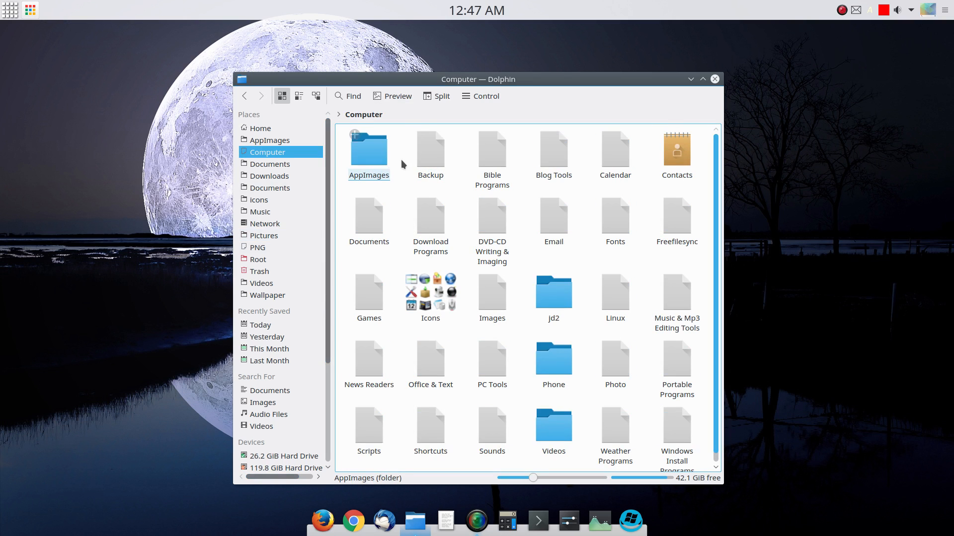
pyautogui.moveTo(430, 161); pyautogui.dragTo(276, 150)
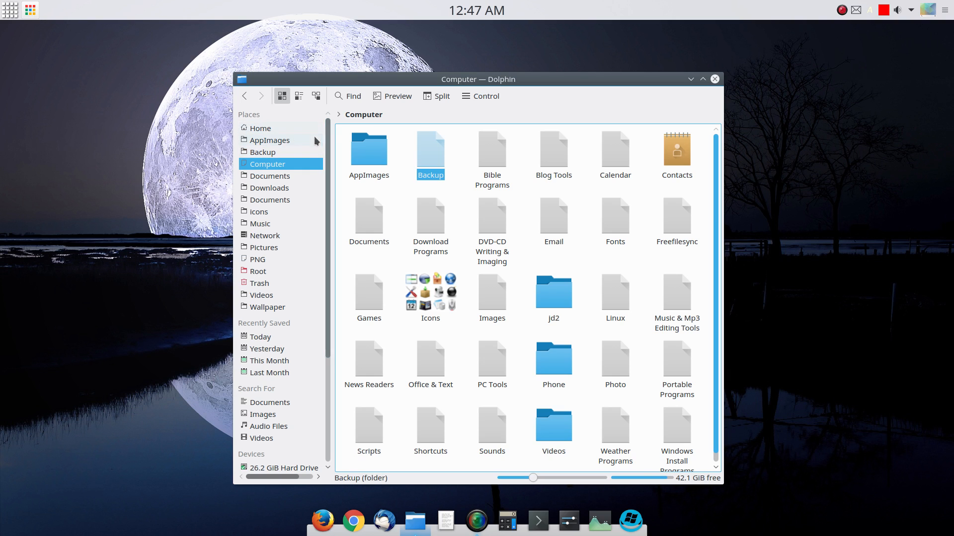
# Step: Open the Home folder and look through the Places list down to the Devices section
pyautogui.click(268, 130)
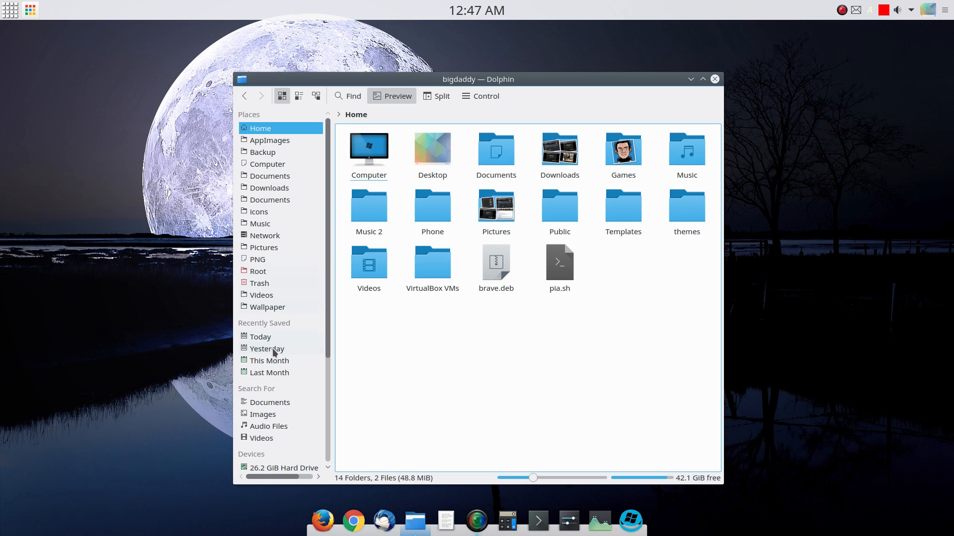
pyautogui.scroll(-2, 274, 354)
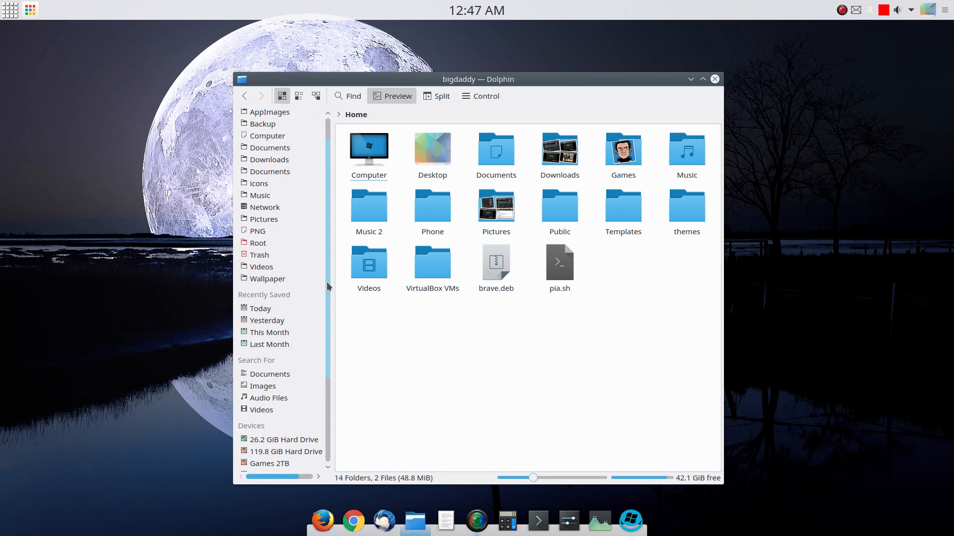
pyautogui.moveTo(328, 287); pyautogui.dragTo(325, 436)
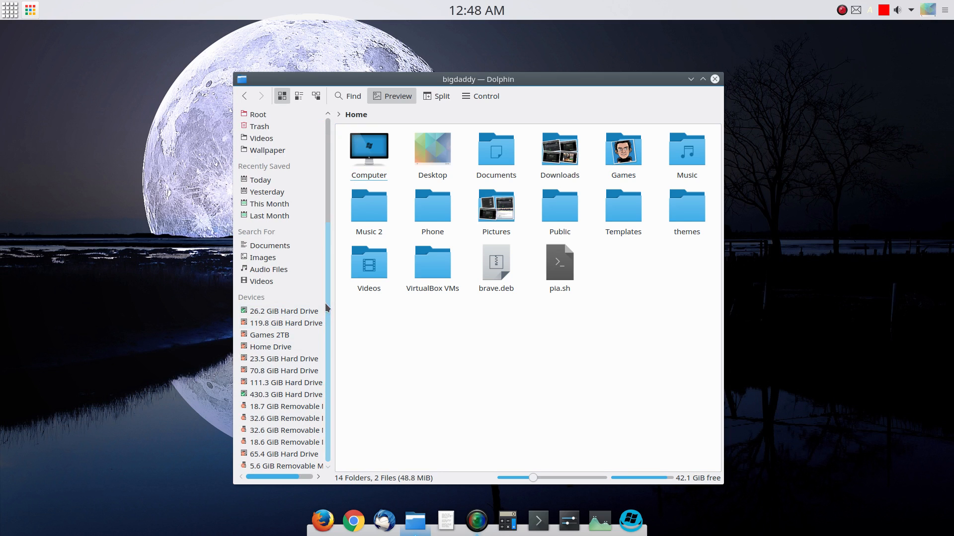
pyautogui.moveTo(330, 246); pyautogui.dragTo(335, 152)
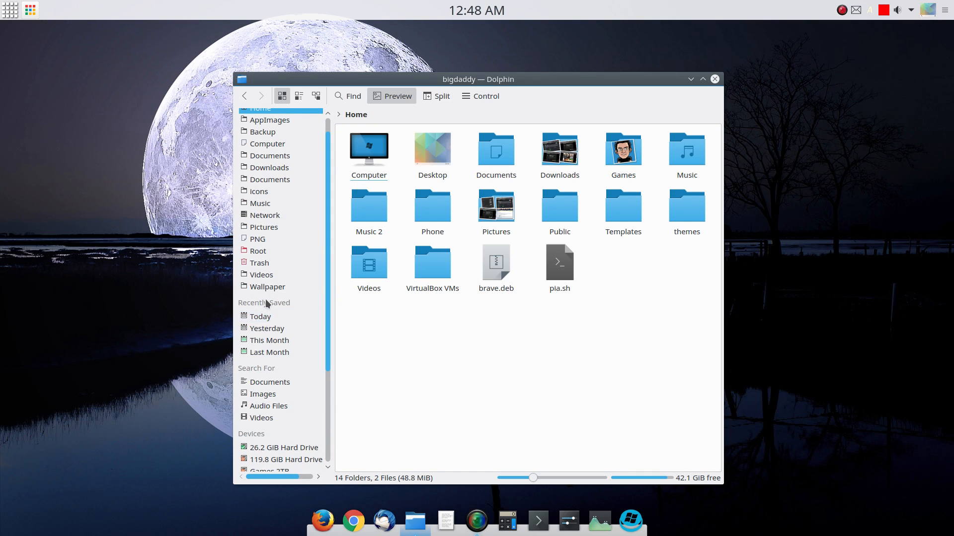
# Step: View the Today, Yesterday and This Month listings under Recently Saved, then return to Today
pyautogui.click(264, 317)
pyautogui.click(263, 317)
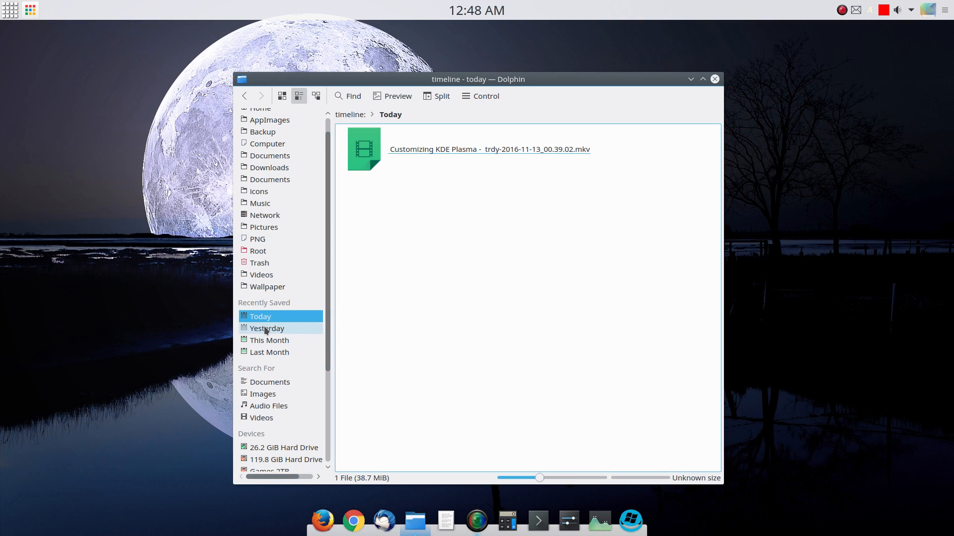
pyautogui.click(265, 328)
pyautogui.click(266, 341)
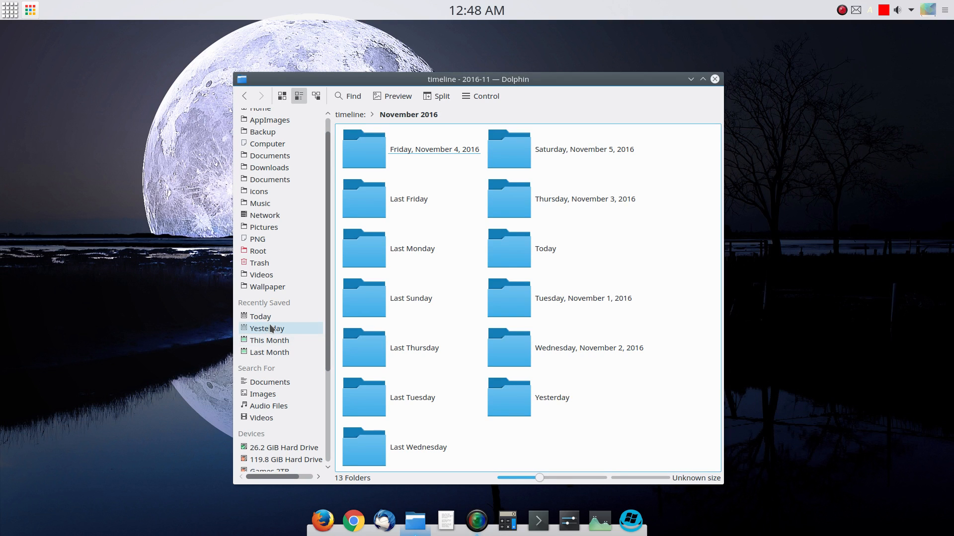
pyautogui.click(268, 316)
# Step: Compare the entry options available for Today under Recently Saved with those for icons under Places, without choosing any
pyautogui.rightClick(268, 316)
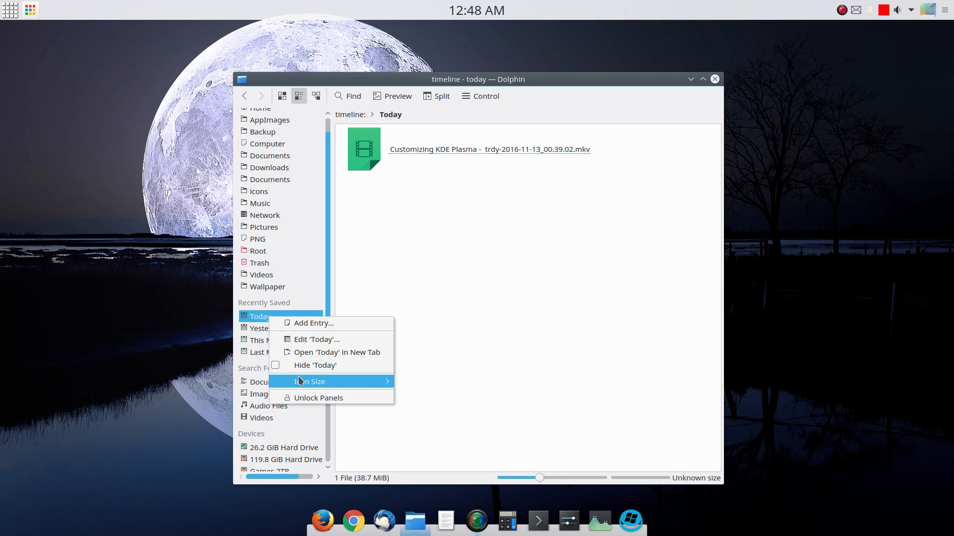
pyautogui.click(256, 316)
pyautogui.rightClick(263, 186)
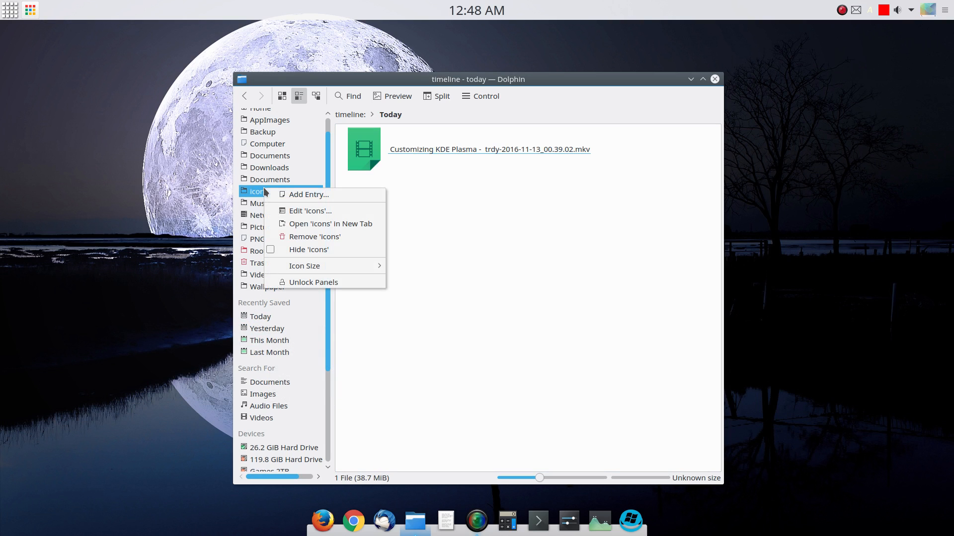
pyautogui.click(380, 326)
# Step: Hide the Today and Yesterday entries in the Recently Saved section
pyautogui.rightClick(255, 317)
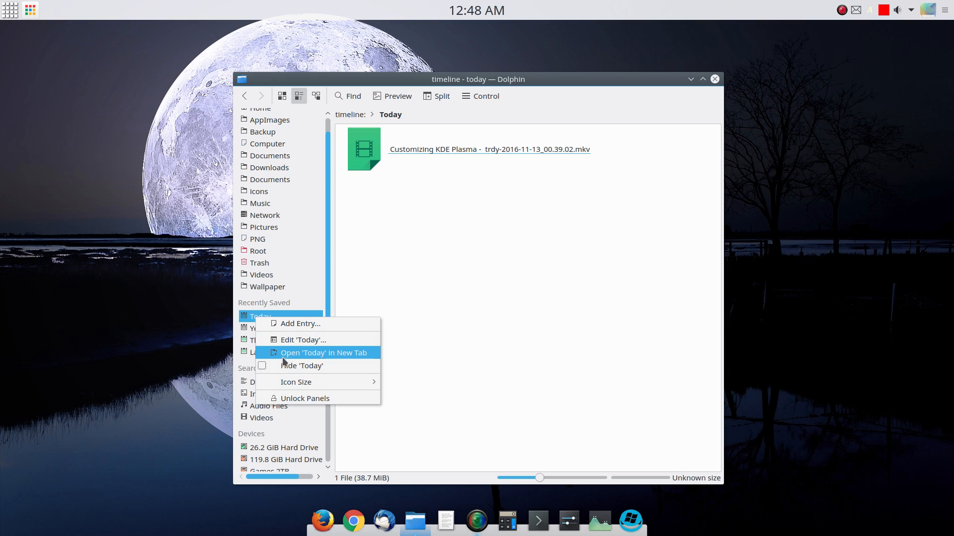
pyautogui.click(279, 364)
pyautogui.rightClick(272, 318)
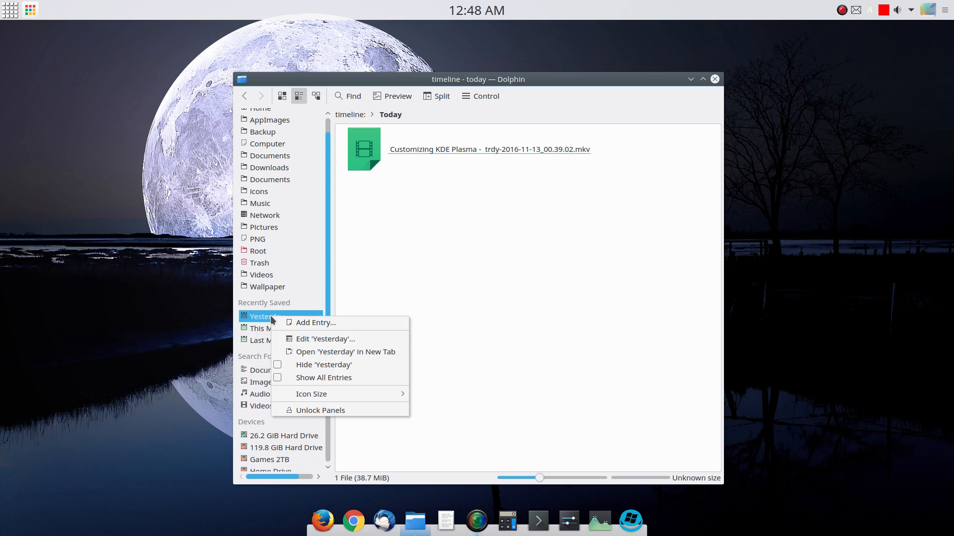
pyautogui.click(279, 365)
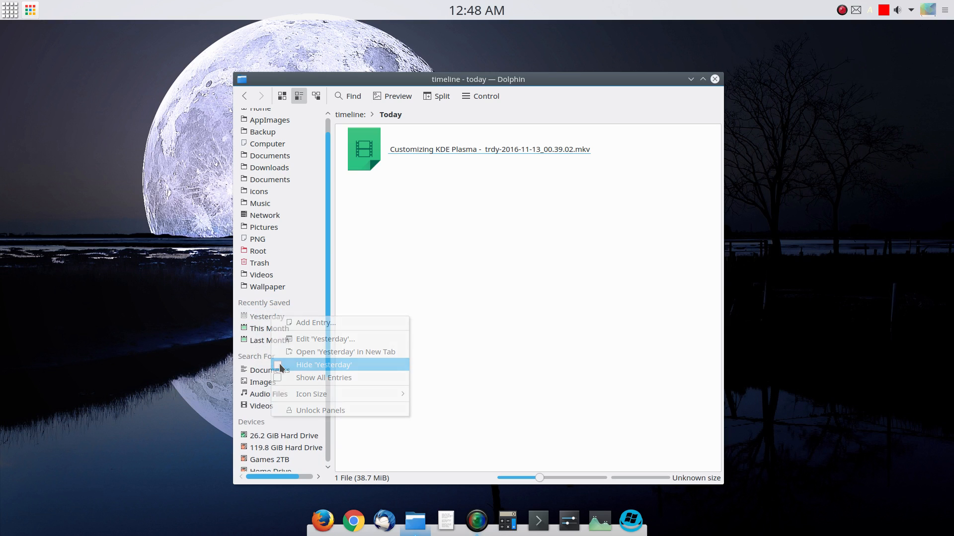
# Step: Turn on Show All Entries to reveal the hidden Recently Saved entries, then turn it off again
pyautogui.rightClick(279, 317)
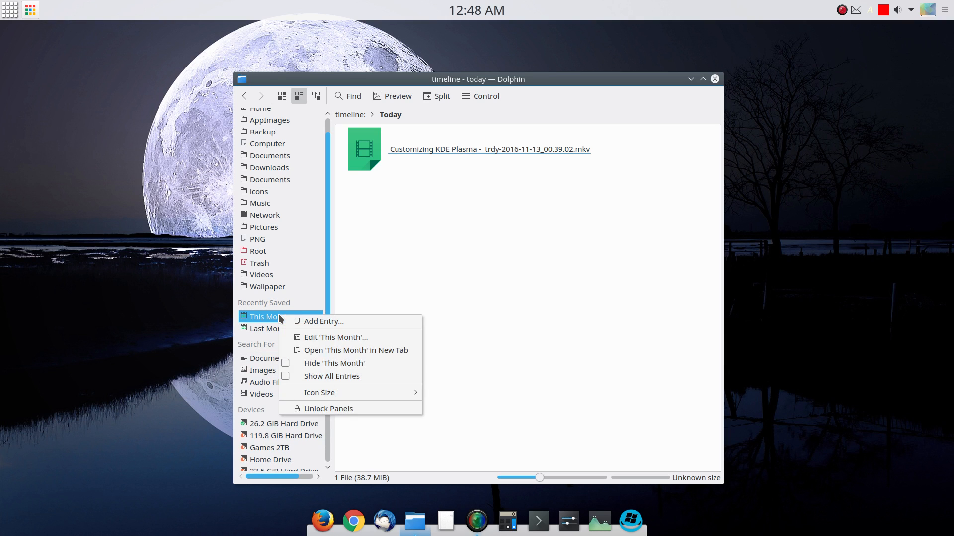
pyautogui.click(287, 376)
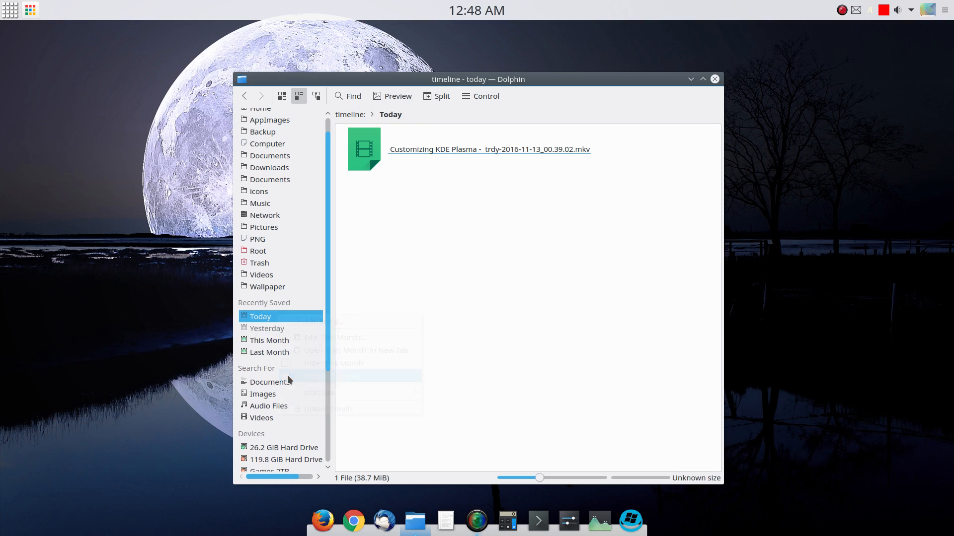
pyautogui.rightClick(268, 316)
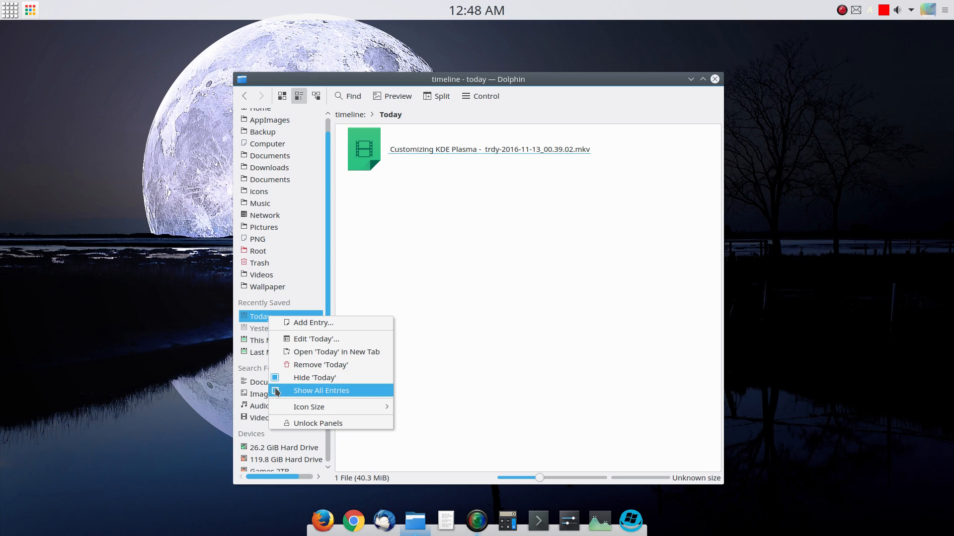
pyautogui.click(277, 391)
# Step: Hide the This Month and Last Month entries, removing the rest of the Recently Saved section
pyautogui.rightClick(272, 317)
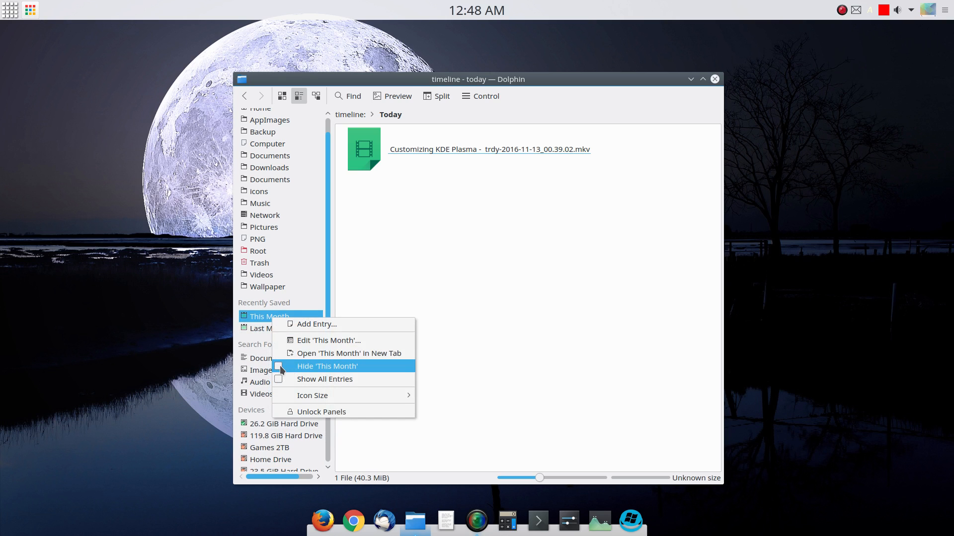
pyautogui.click(280, 368)
pyautogui.rightClick(279, 317)
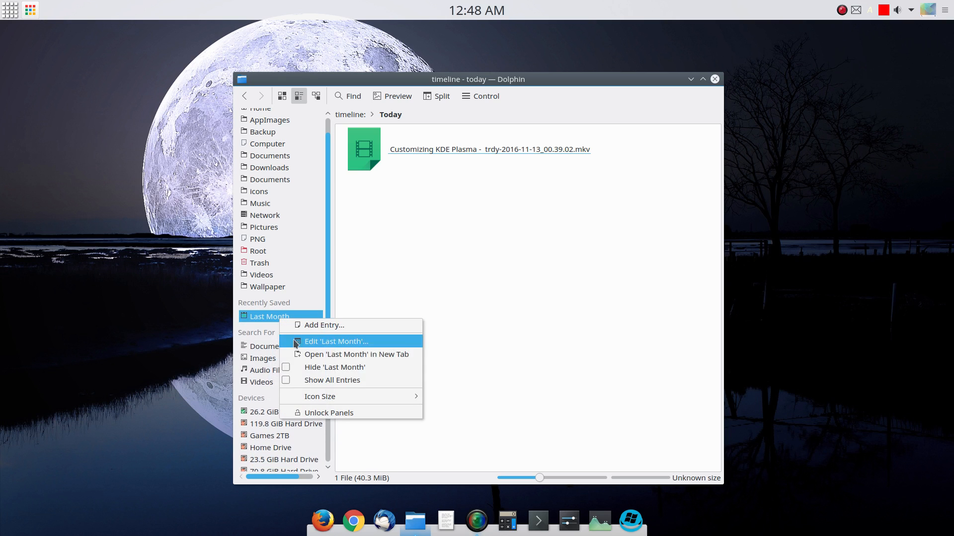
pyautogui.click(285, 367)
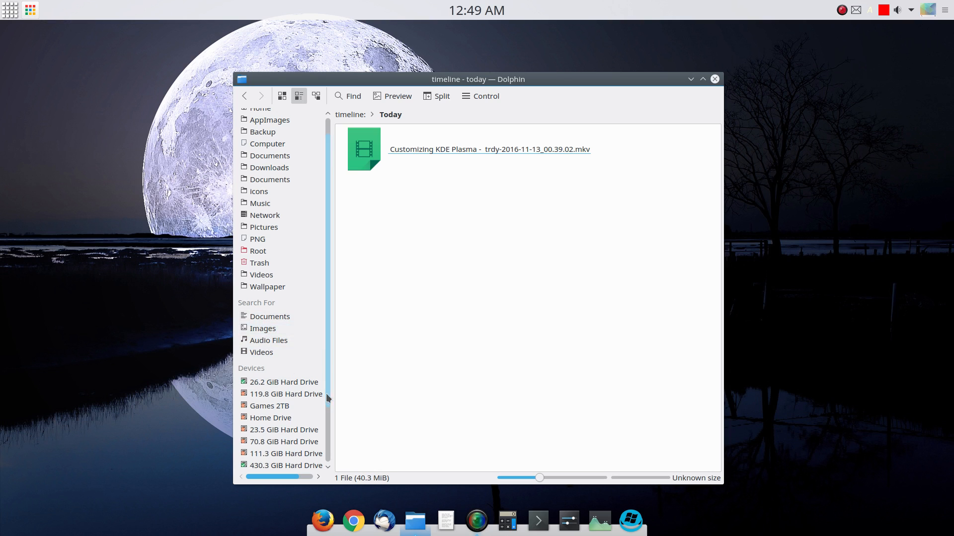
# Step: Look over the remaining Places and Devices entries, then set the panel's icon size to Medium (22x22)
pyautogui.moveTo(323, 317); pyautogui.dragTo(320, 392)
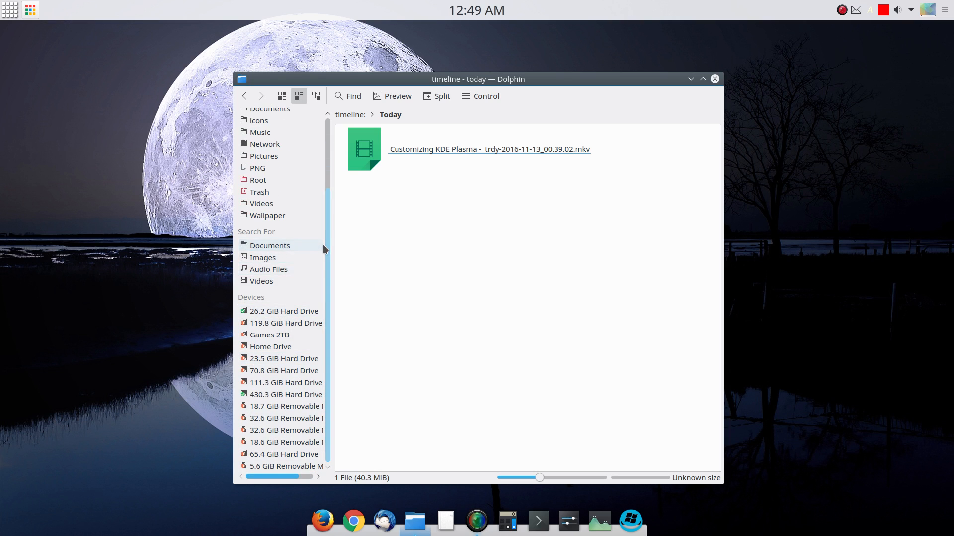
pyautogui.moveTo(323, 244); pyautogui.dragTo(329, 169)
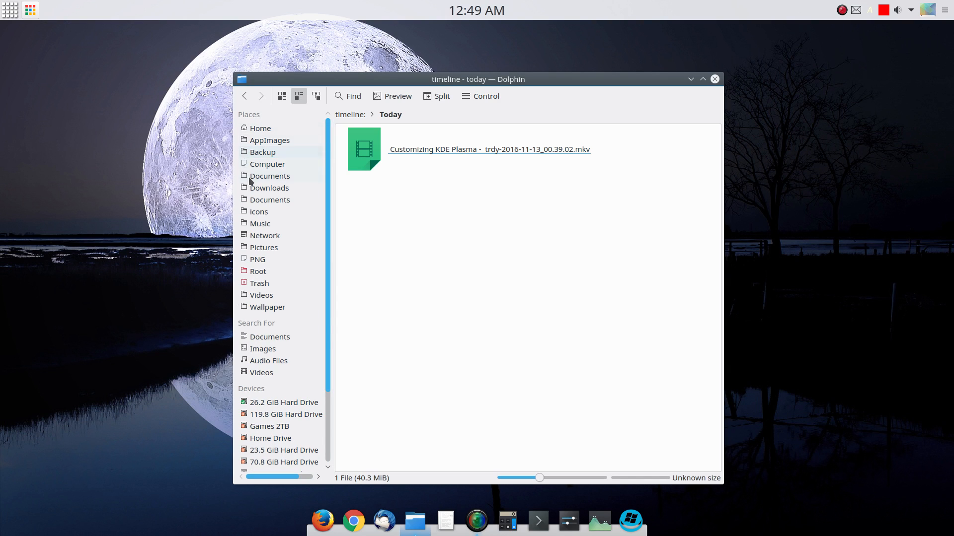
pyautogui.rightClick(279, 309)
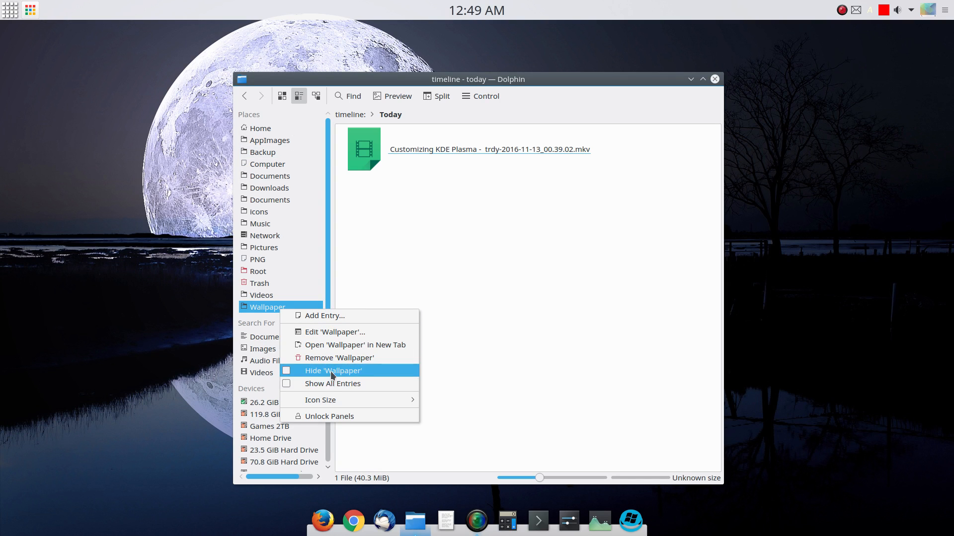
pyautogui.moveTo(322, 402)
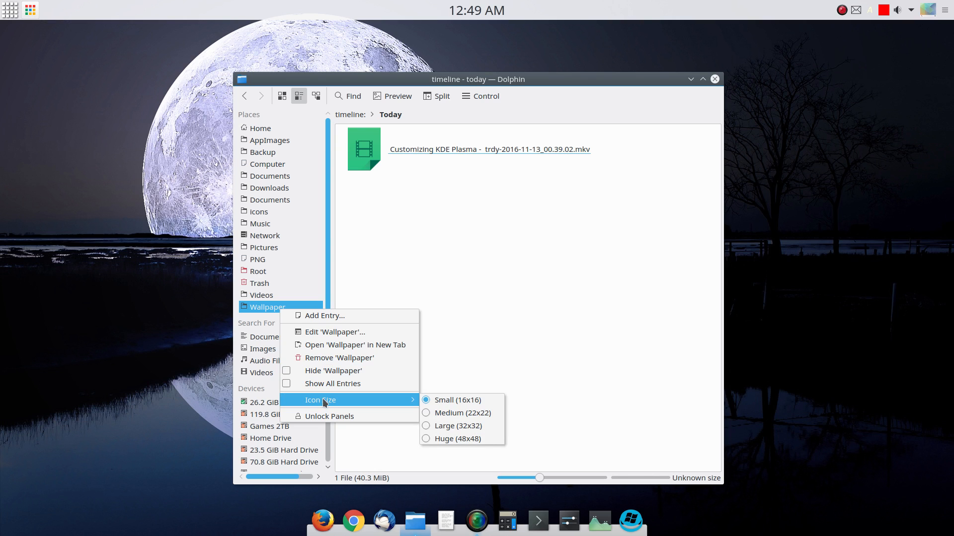
pyautogui.click(425, 413)
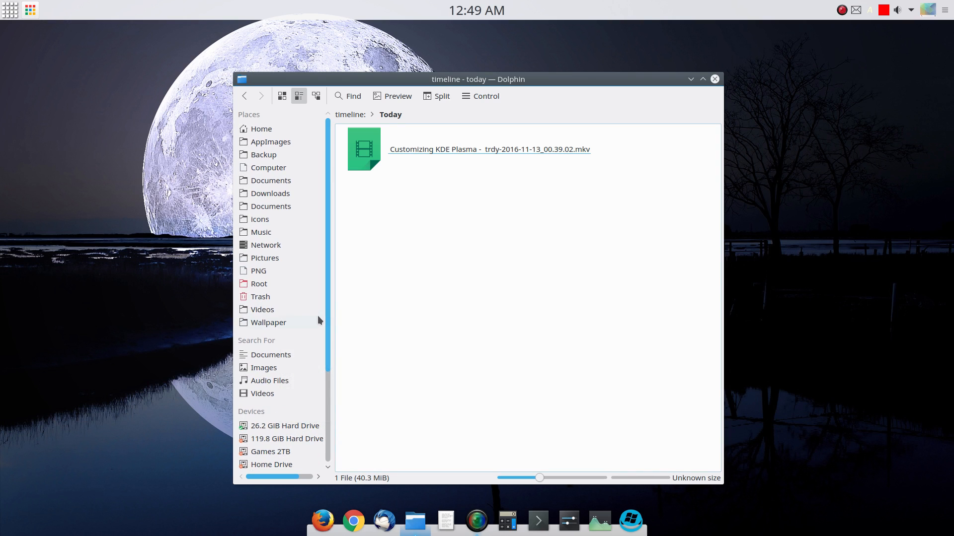
# Step: Set the Places panel's icon size to Large (32x32) and widen the panel slightly
pyautogui.rightClick(262, 310)
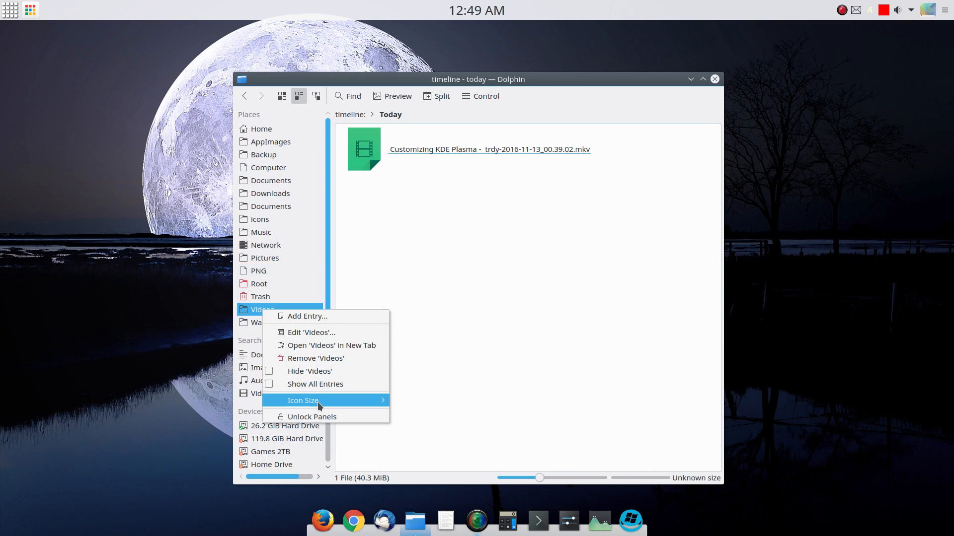
pyautogui.moveTo(317, 401)
pyautogui.click(413, 427)
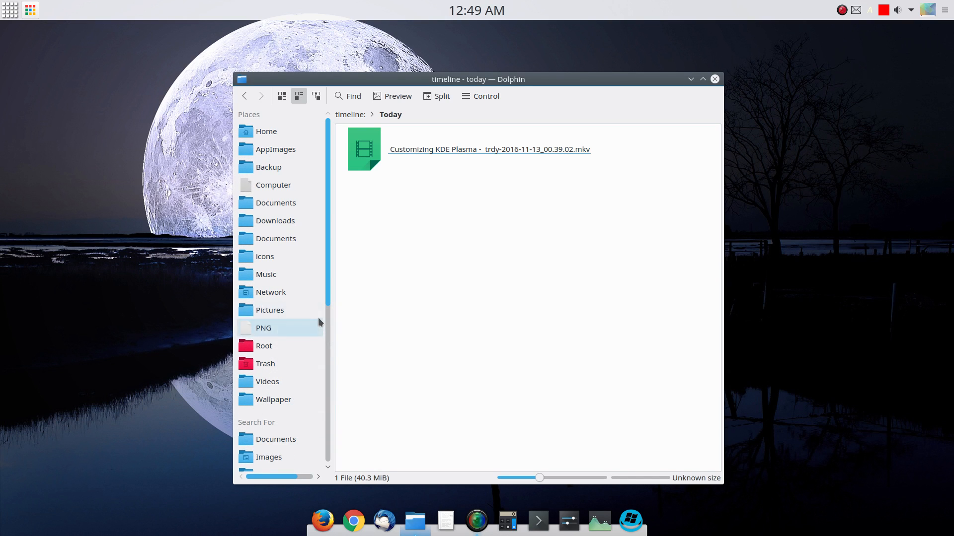
pyautogui.scroll(-4, 313, 321)
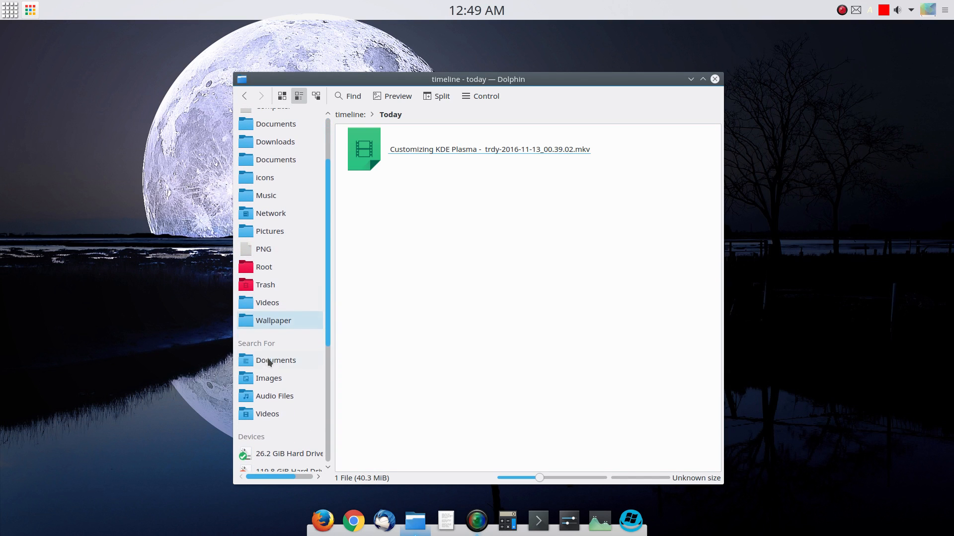
pyautogui.moveTo(336, 352); pyautogui.dragTo(346, 351)
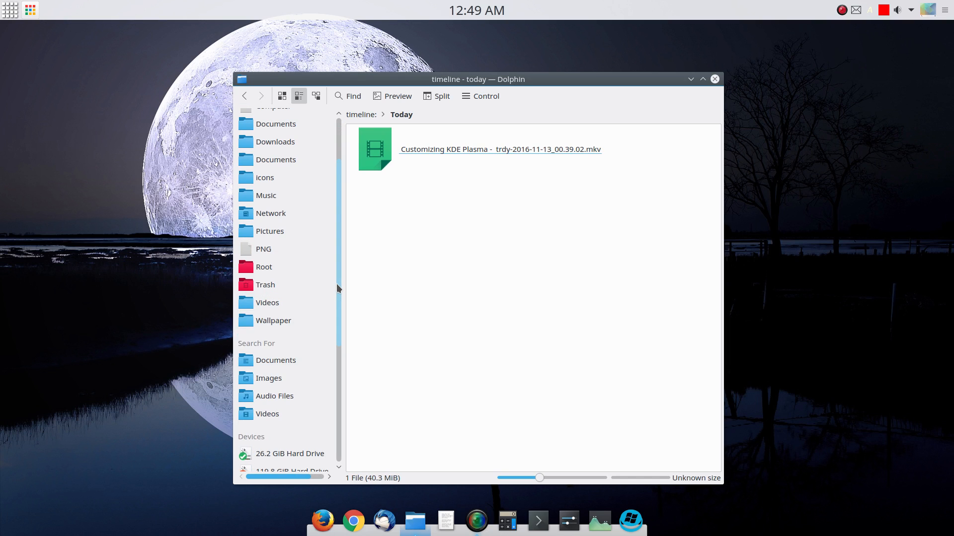
pyautogui.moveTo(336, 287); pyautogui.dragTo(332, 175)
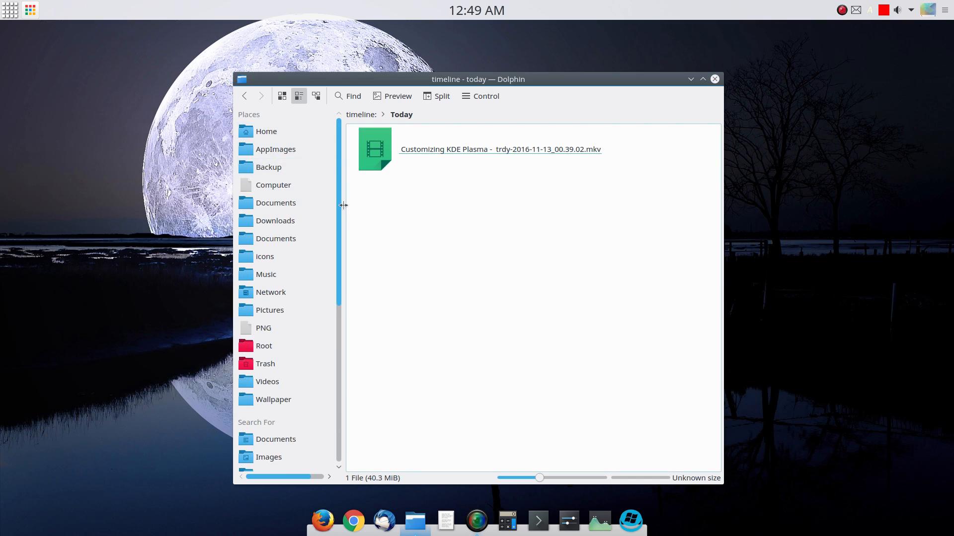
# Step: Try the Huge (48x48) icon size in the Places panel, then return it to Large (32x32)
pyautogui.rightClick(277, 135)
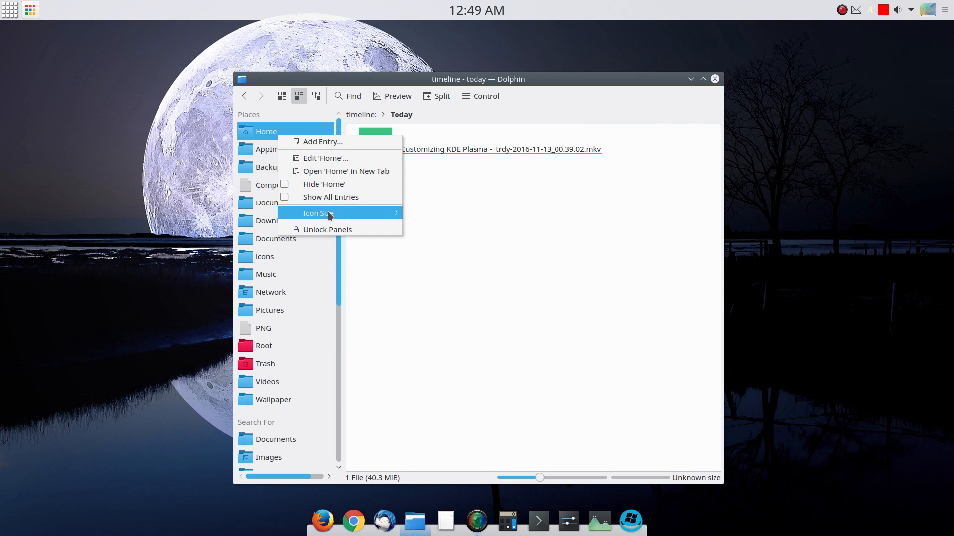
pyautogui.moveTo(326, 213)
pyautogui.click(417, 240)
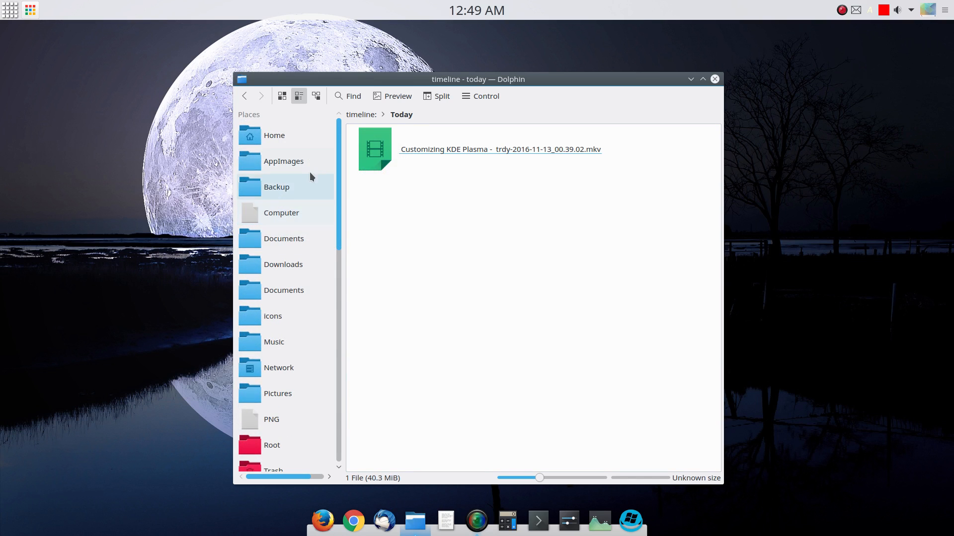
pyautogui.rightClick(299, 178)
pyautogui.moveTo(356, 267)
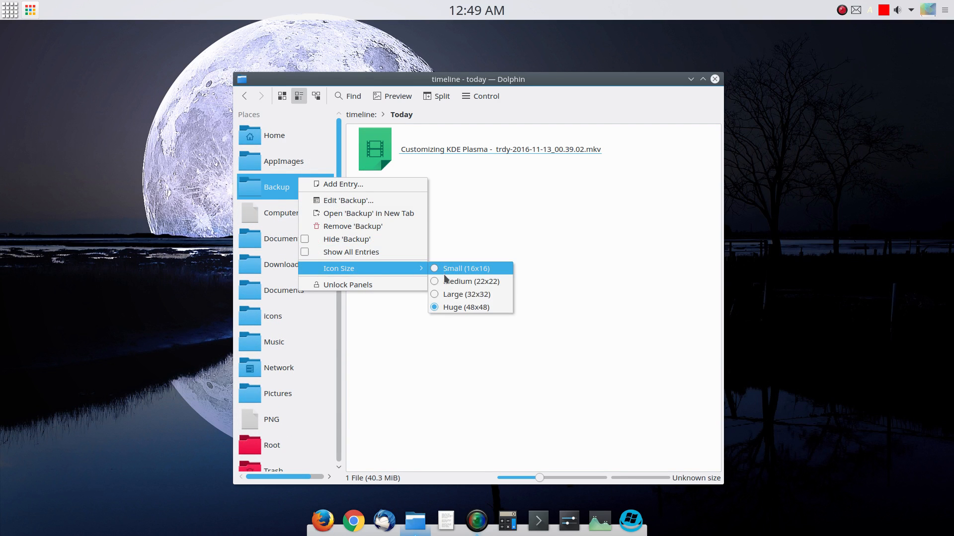
pyautogui.click(436, 295)
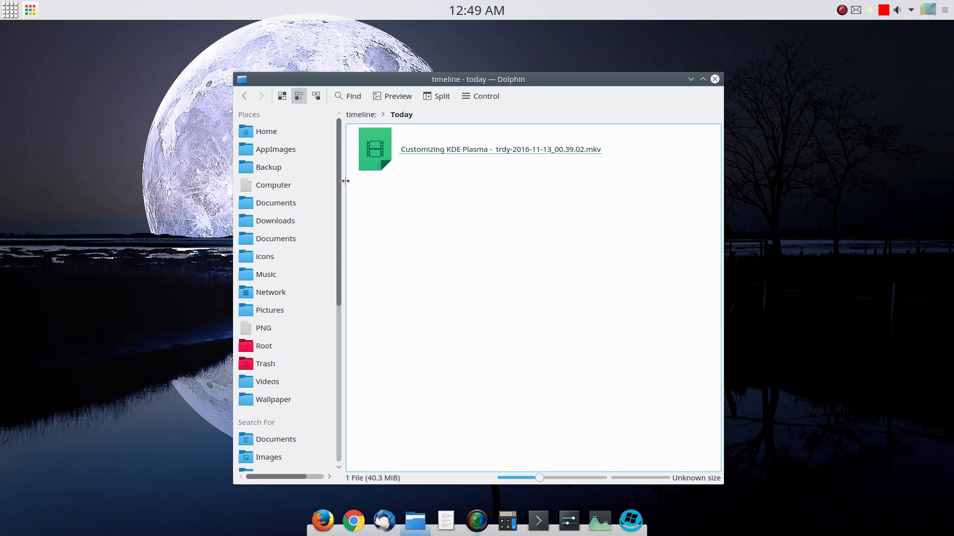
pyautogui.moveTo(345, 182)
pyautogui.mouseDown()
pyautogui.moveTo(331, 184)
pyautogui.moveTo(346, 185)
pyautogui.mouseUp()
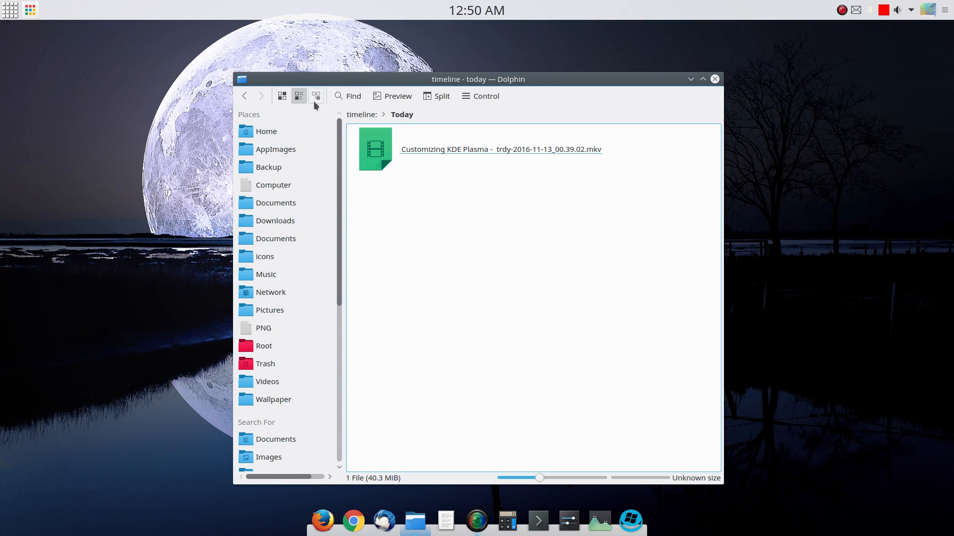
# Step: Open the Home folder, shrink its file icons to 16 pixels, then enlarge them to a moderate size
pyautogui.click(278, 131)
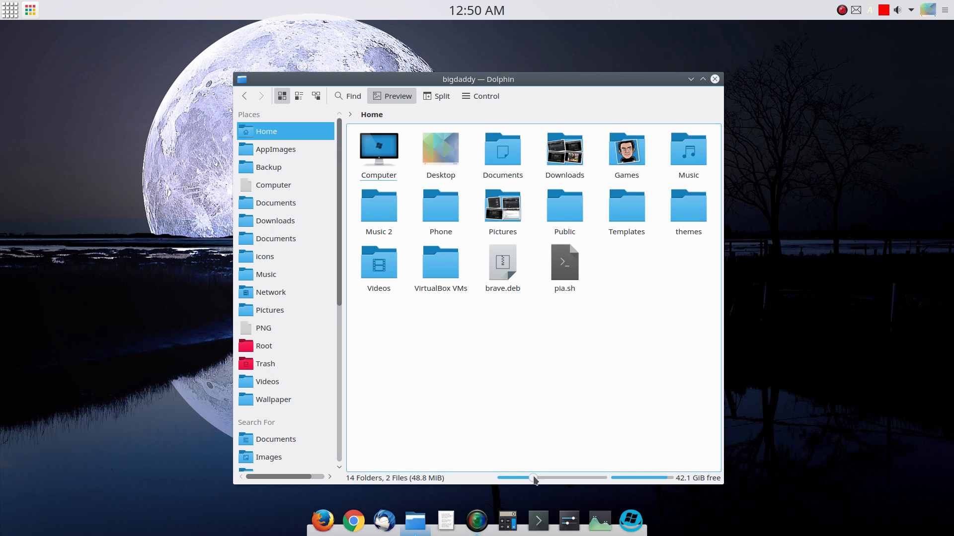
pyautogui.moveTo(533, 478); pyautogui.dragTo(494, 480)
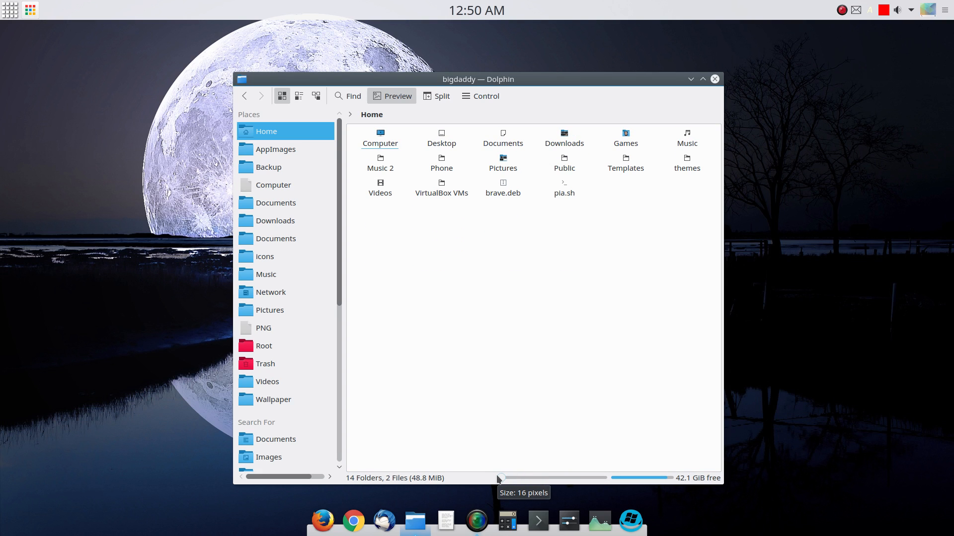
pyautogui.moveTo(501, 478); pyautogui.dragTo(526, 479)
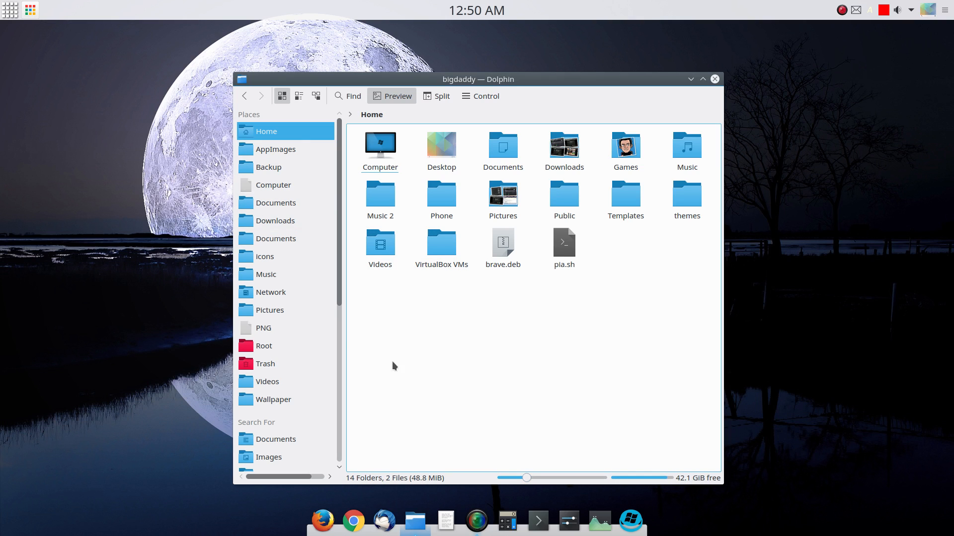
# Step: View the contents of the 26.2 GiB Hard Drive listed under Devices, then return to the Home folder
pyautogui.scroll(-3, 273, 327)
pyautogui.scroll(-3, 267, 334)
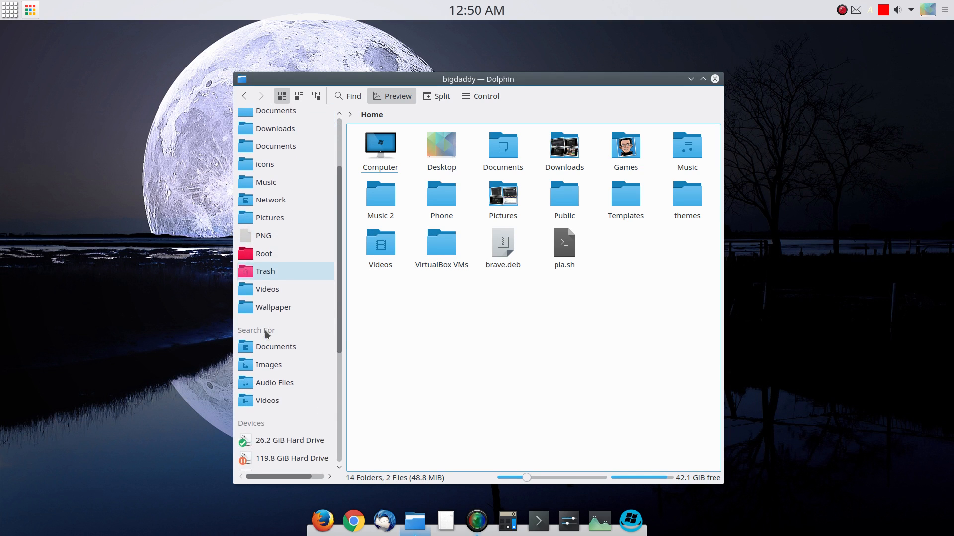
pyautogui.click(287, 438)
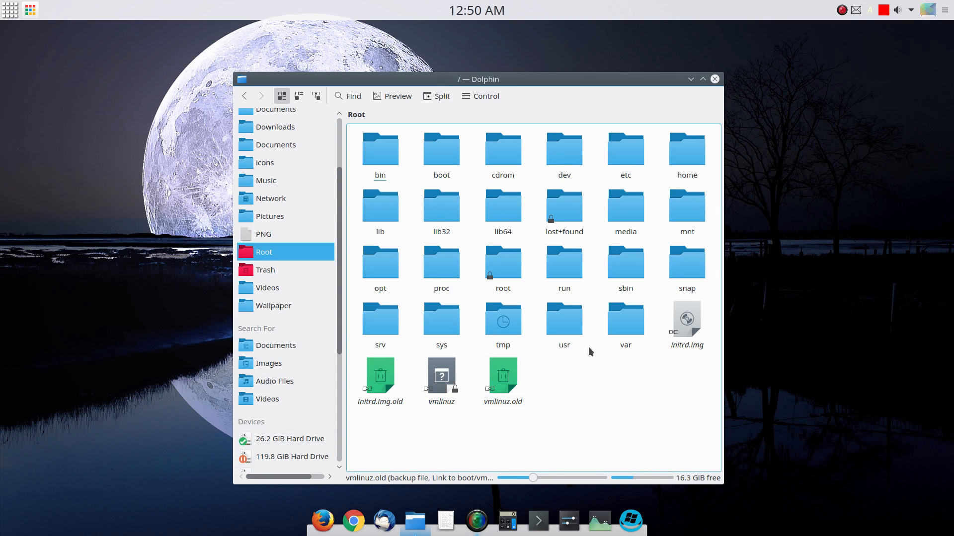
pyautogui.scroll(2, 287, 209)
pyautogui.scroll(4, 287, 209)
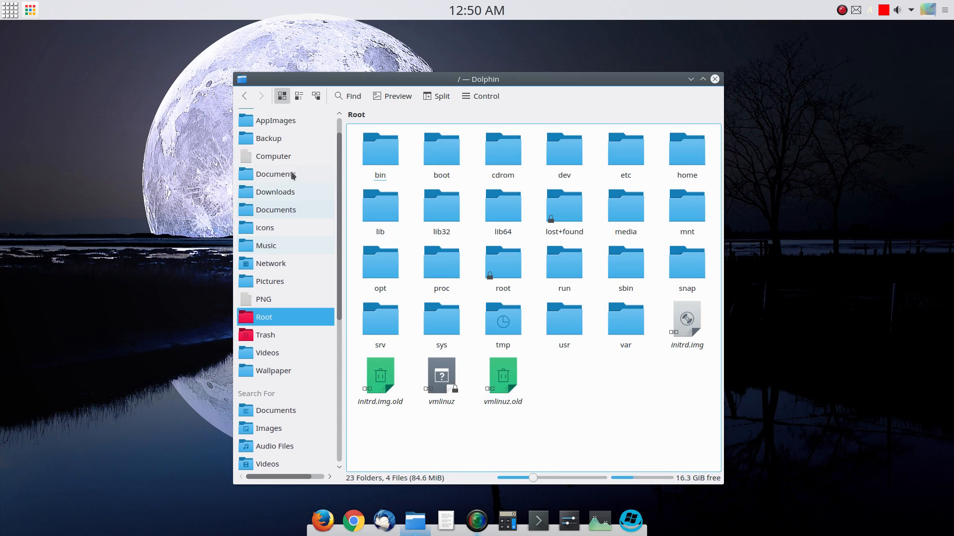
pyautogui.click(273, 132)
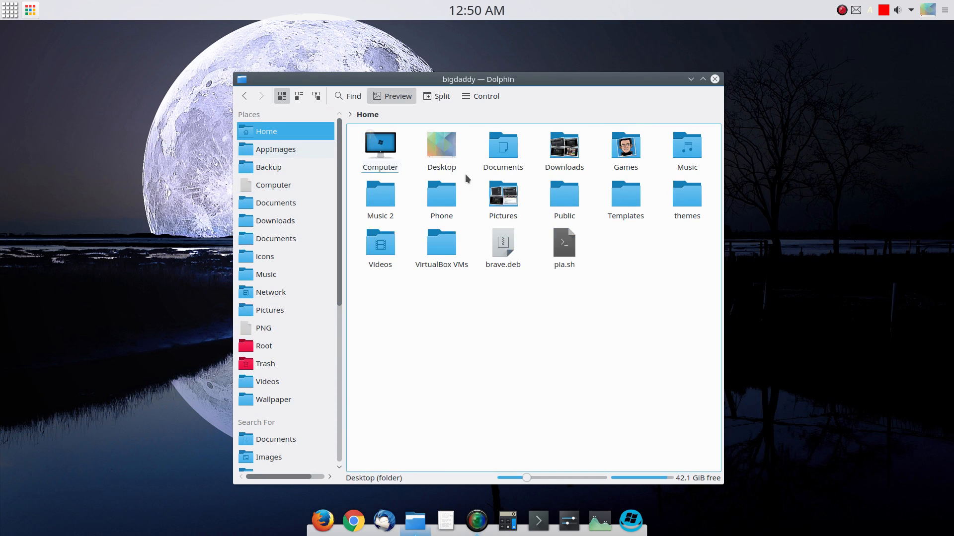
# Step: Open the Documents folder in a new tab, then close that tab
pyautogui.rightClick(504, 154)
pyautogui.moveTo(513, 159)
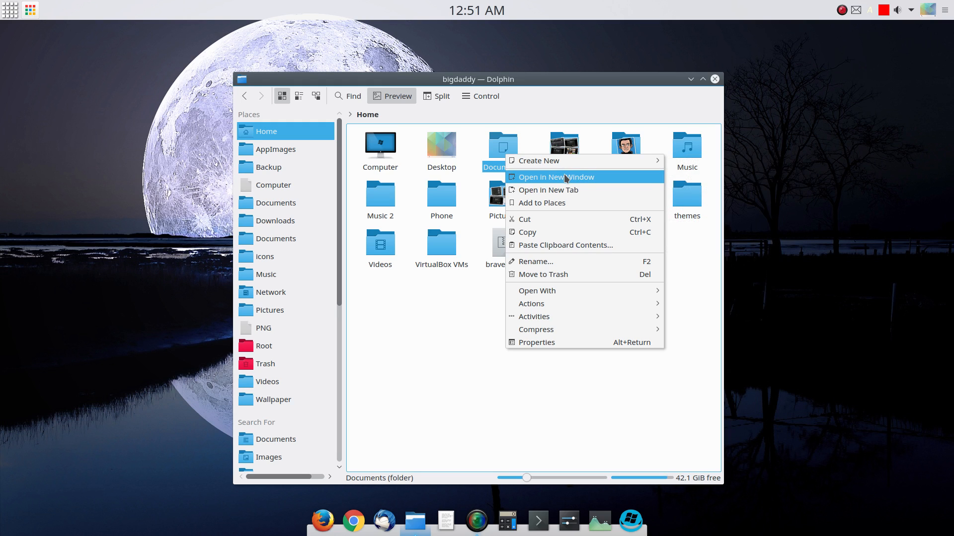
pyautogui.click(448, 266)
pyautogui.rightClick(499, 159)
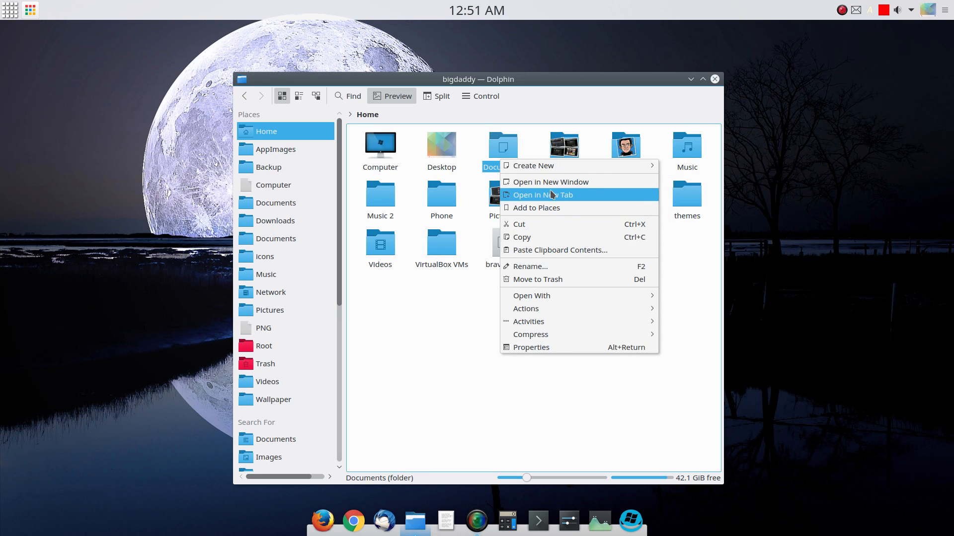
pyautogui.click(549, 196)
pyautogui.click(455, 114)
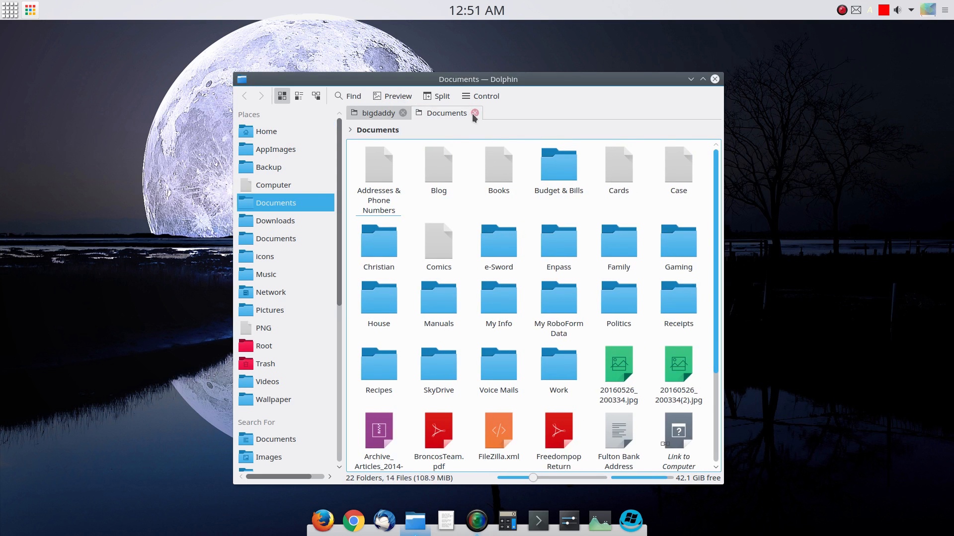
pyautogui.click(474, 113)
# Step: Review the actions available for the Documents folder, including Open With and Compress, and the file manager's general control options
pyautogui.rightClick(503, 149)
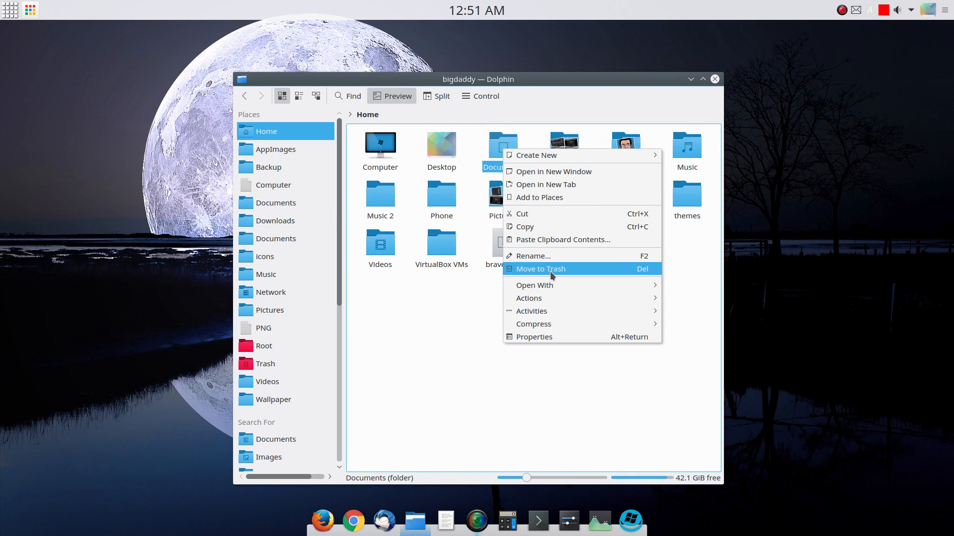
pyautogui.moveTo(548, 285)
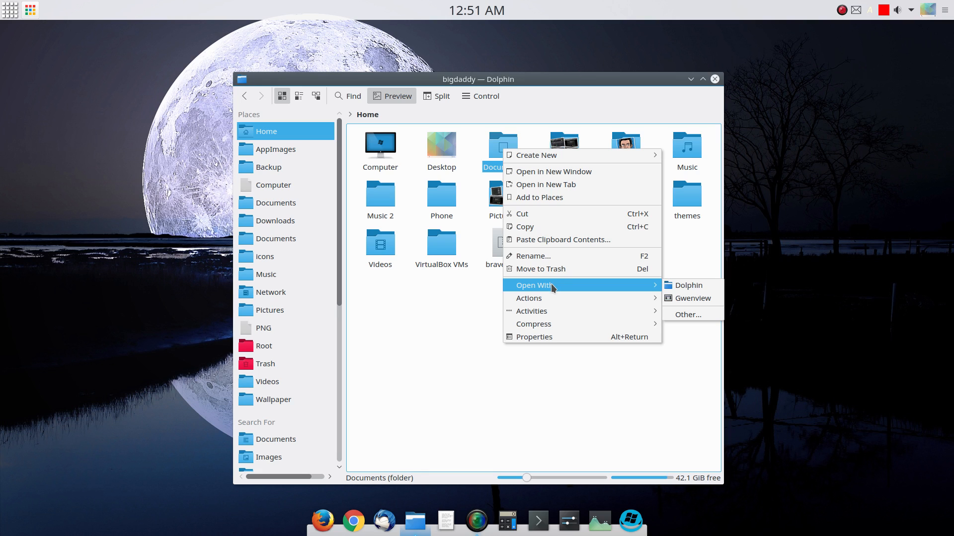
pyautogui.moveTo(532, 300)
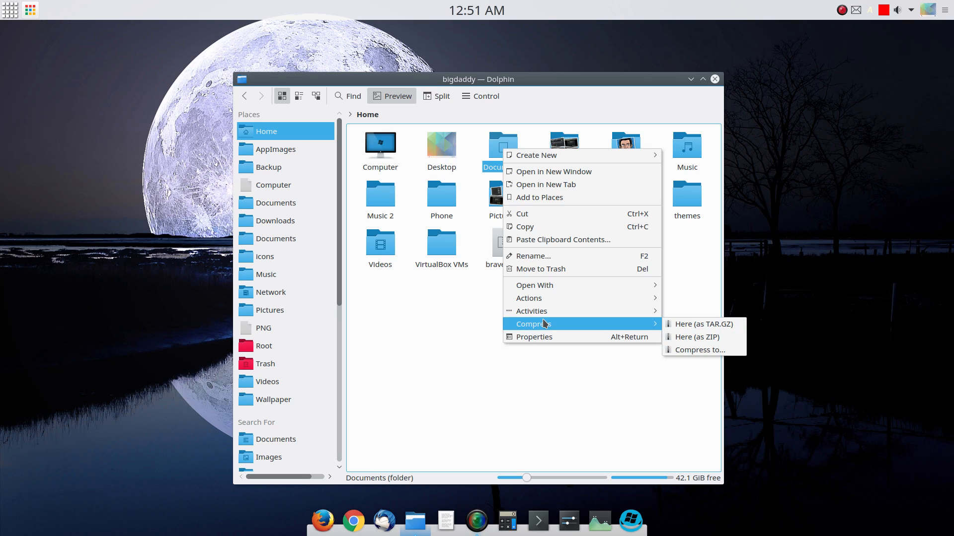
pyautogui.click(500, 389)
pyautogui.click(496, 94)
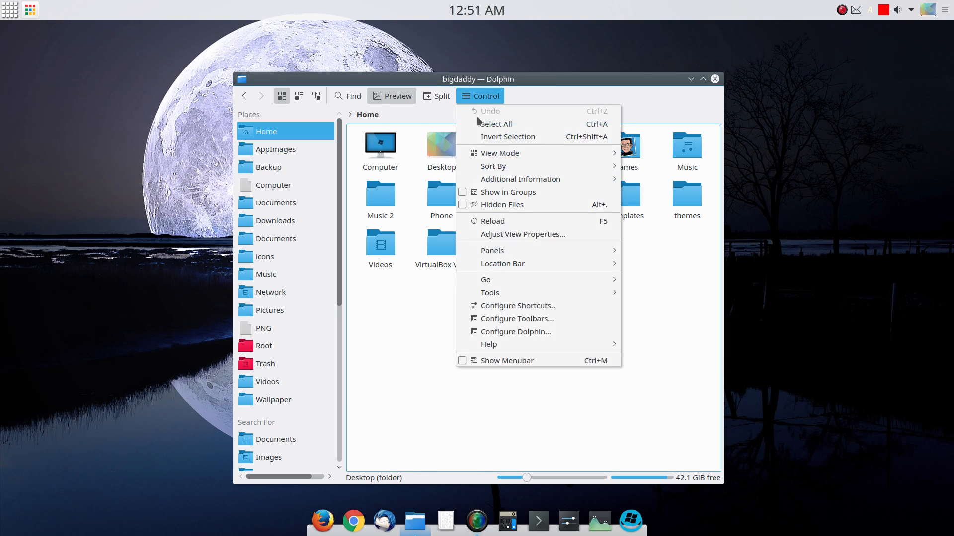
pyautogui.click(404, 310)
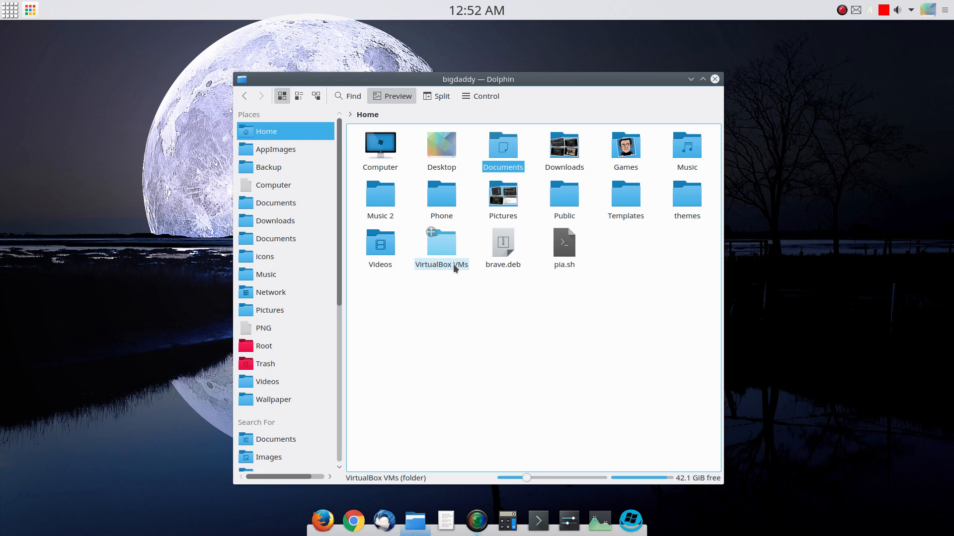
# Step: View the general properties of the Documents folder and close them without making changes
pyautogui.rightClick(499, 152)
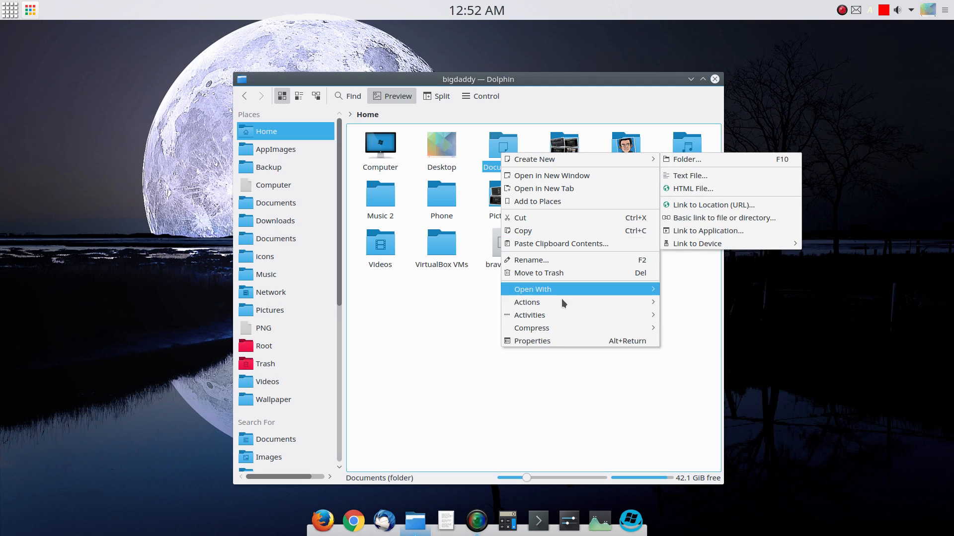
pyautogui.click(552, 340)
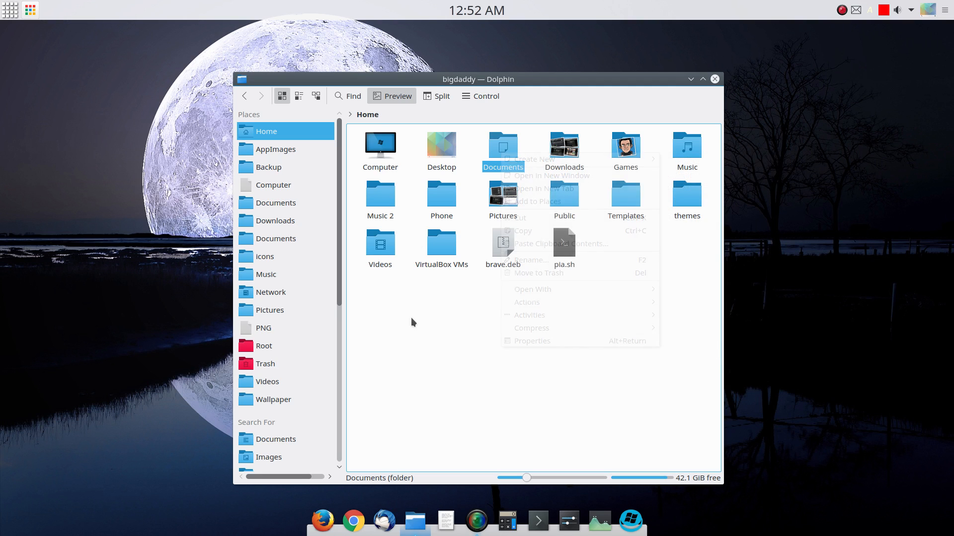
pyautogui.rightClick(507, 145)
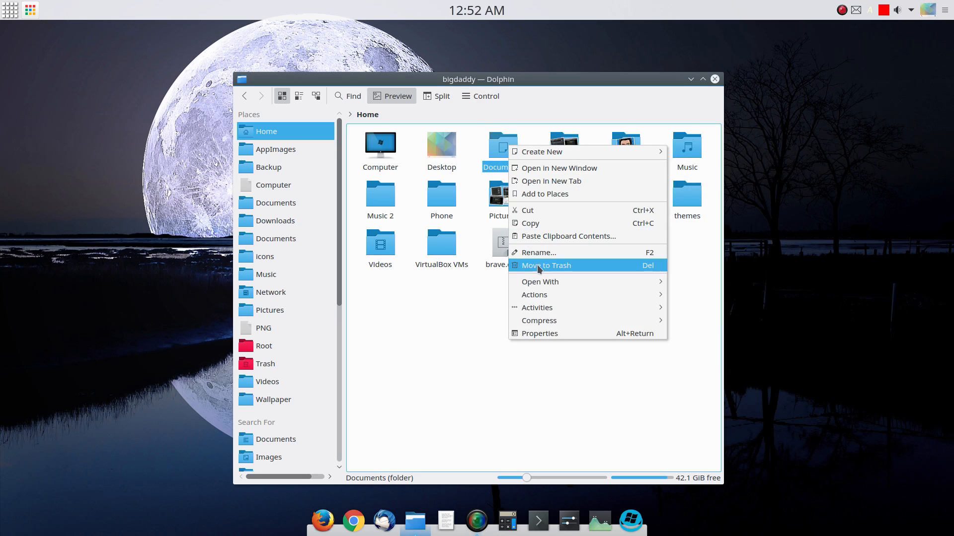
pyautogui.click(540, 334)
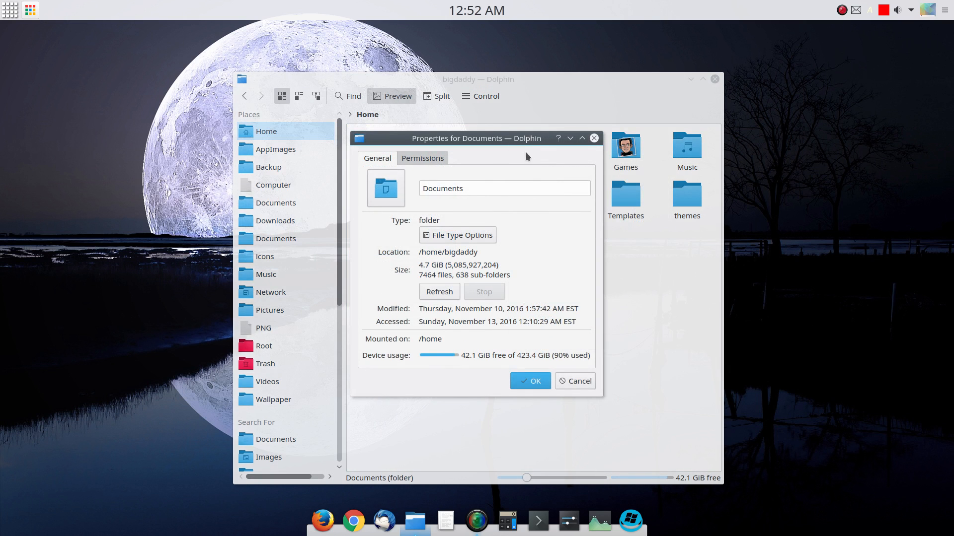
pyautogui.moveTo(526, 152); pyautogui.dragTo(566, 202)
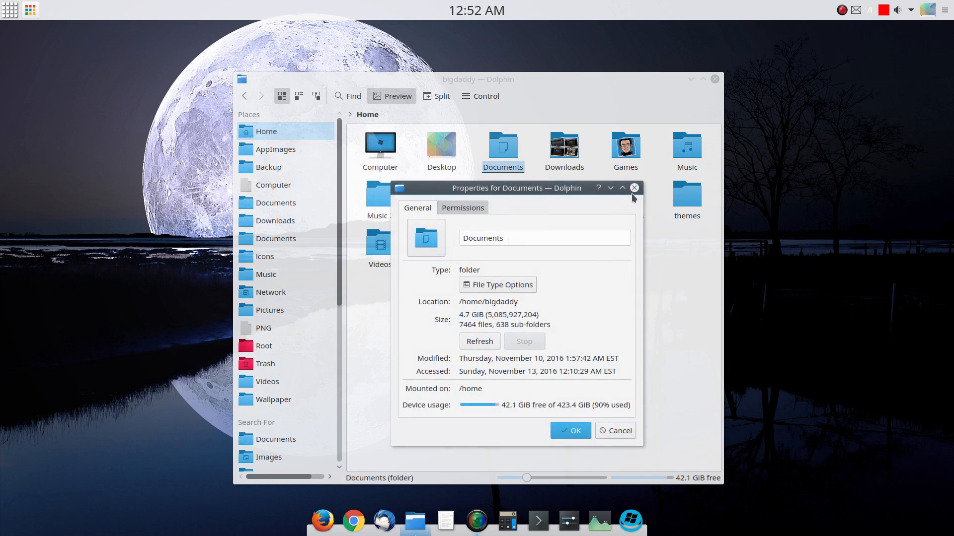
pyautogui.click(635, 187)
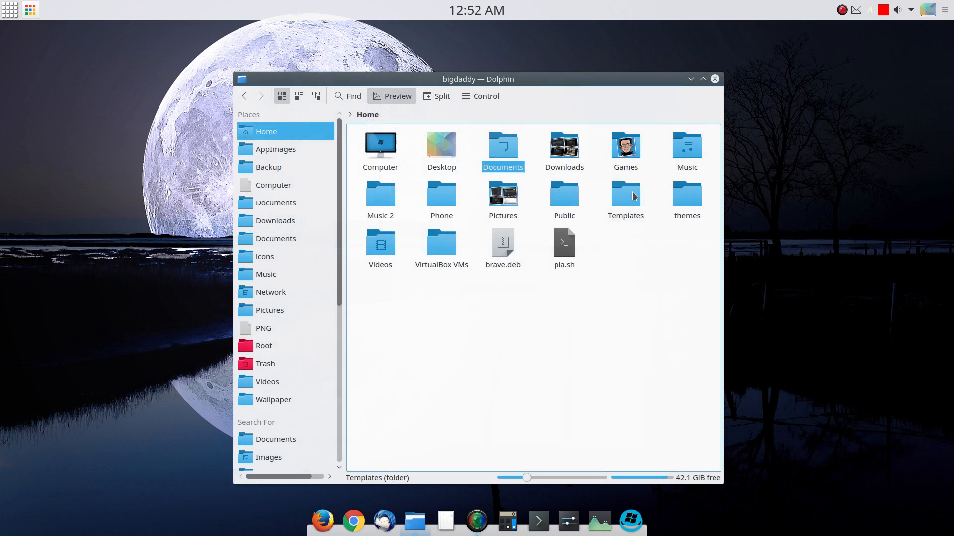
# Step: Toggle the file and folder previews in the Home folder off and on, leaving them turned off
pyautogui.click(403, 98)
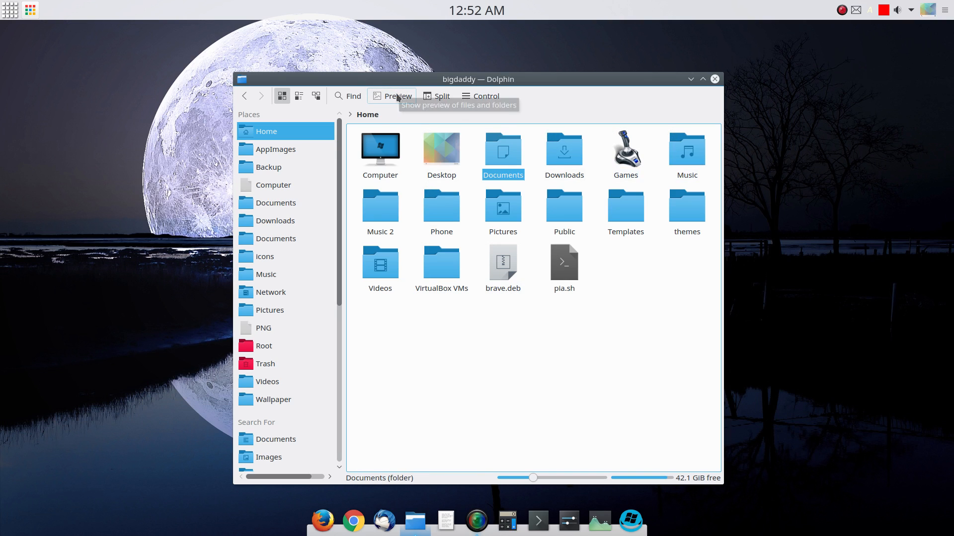
pyautogui.click(397, 97)
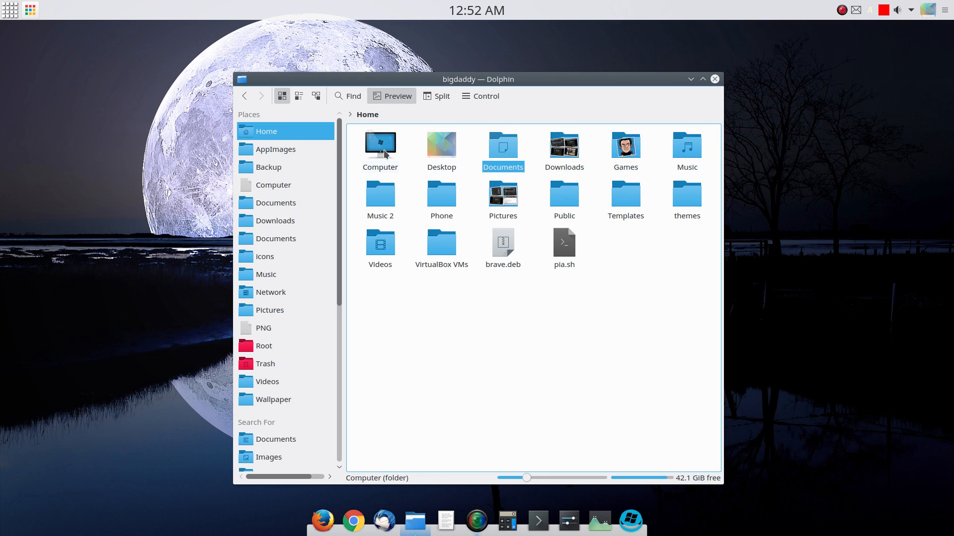
pyautogui.click(391, 96)
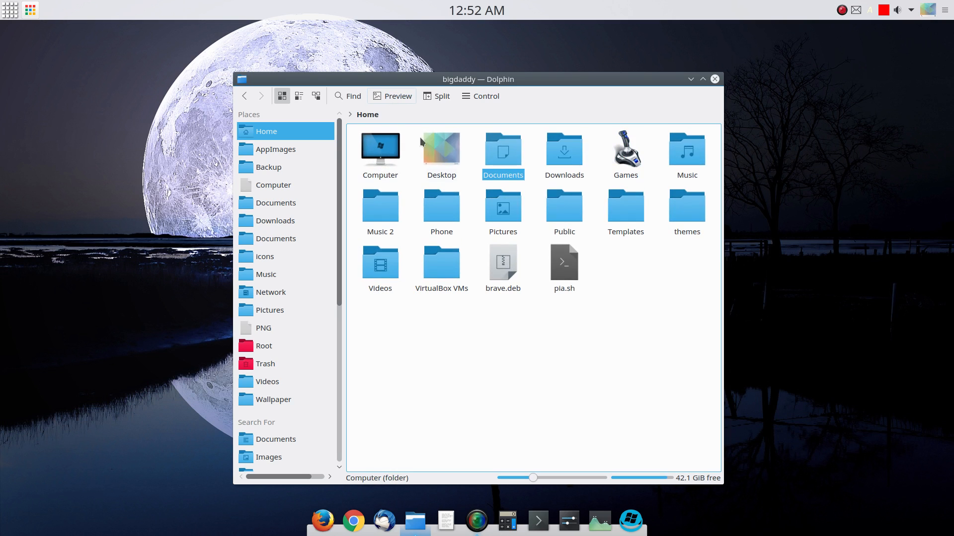
# Step: Open the Games folder's properties and look at the system icons offered for it, cancelling the icon selection
pyautogui.rightClick(626, 159)
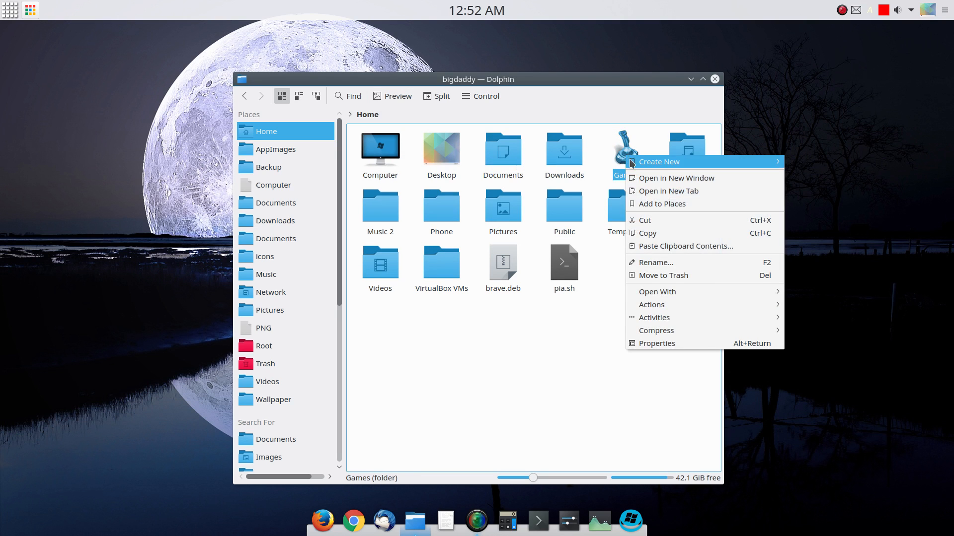
pyautogui.click(641, 343)
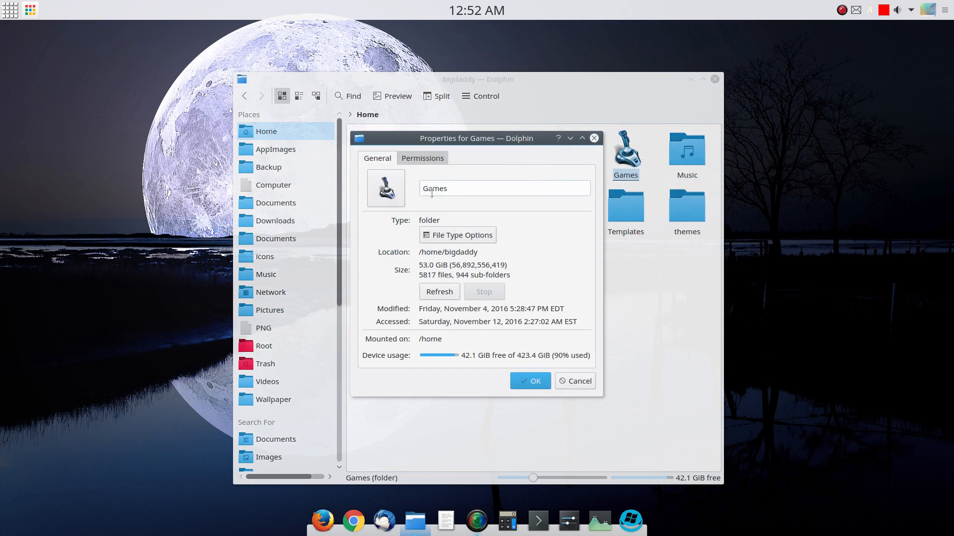
pyautogui.click(386, 193)
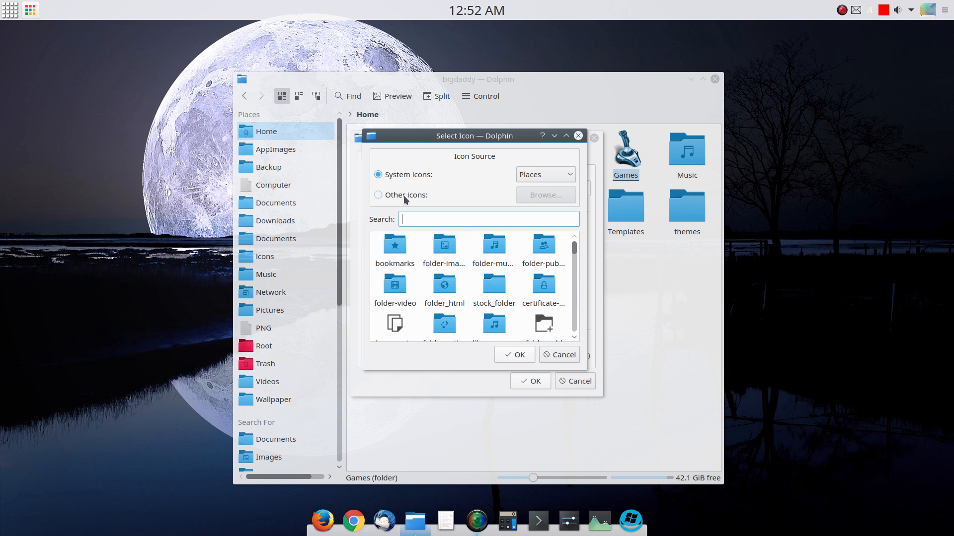
pyautogui.click(547, 353)
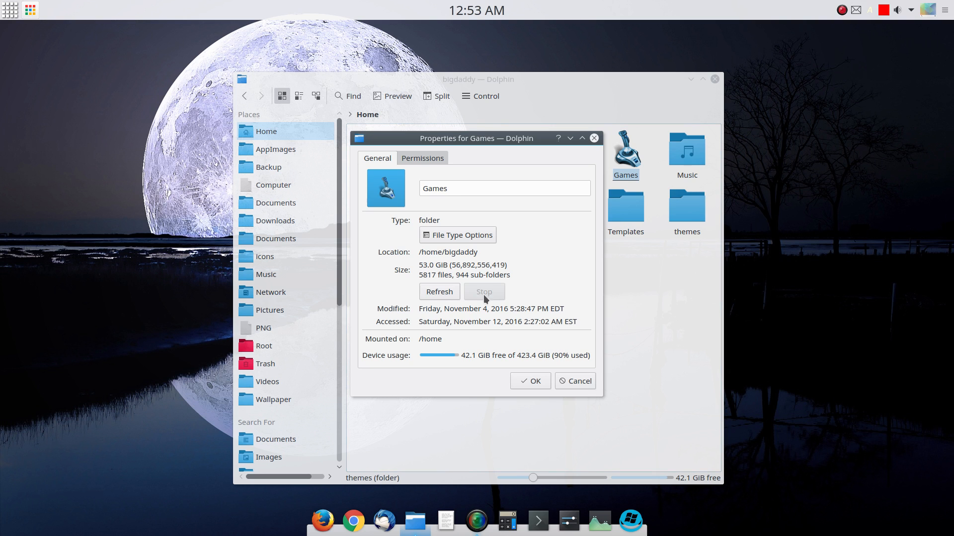
# Step: Review the Games folder's access permissions, including the choices for Others, and cancel the properties without changes
pyautogui.moveTo(527, 141); pyautogui.dragTo(330, 147)
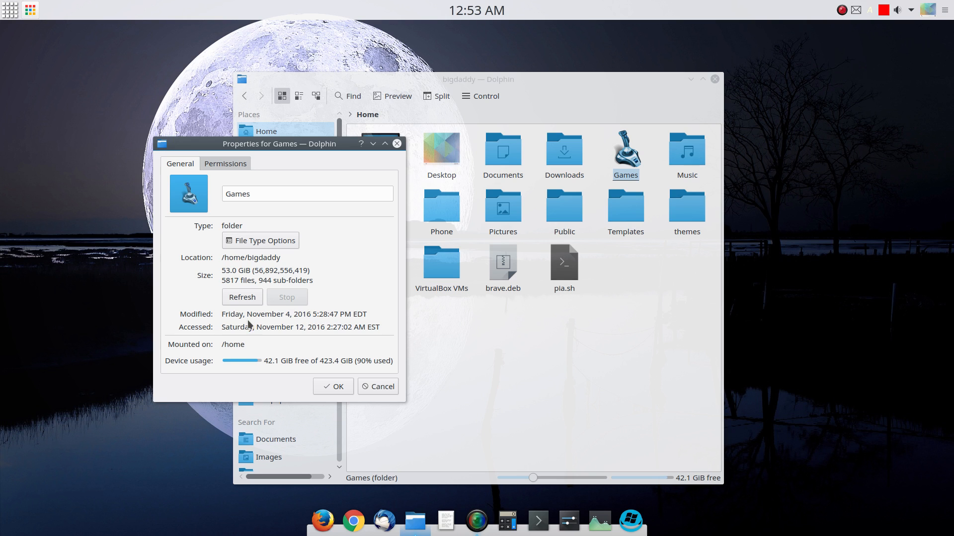
pyautogui.moveTo(300, 149); pyautogui.dragTo(514, 161)
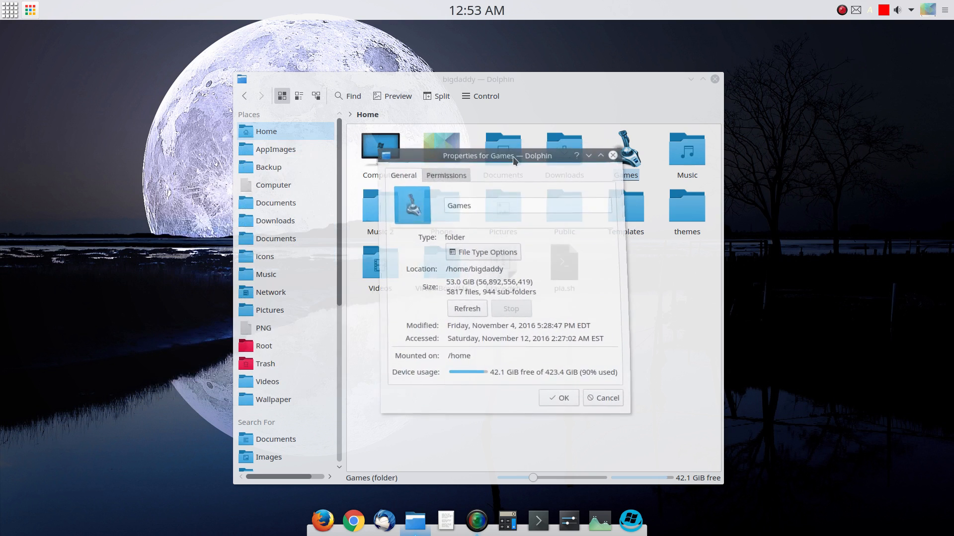
pyautogui.click(428, 174)
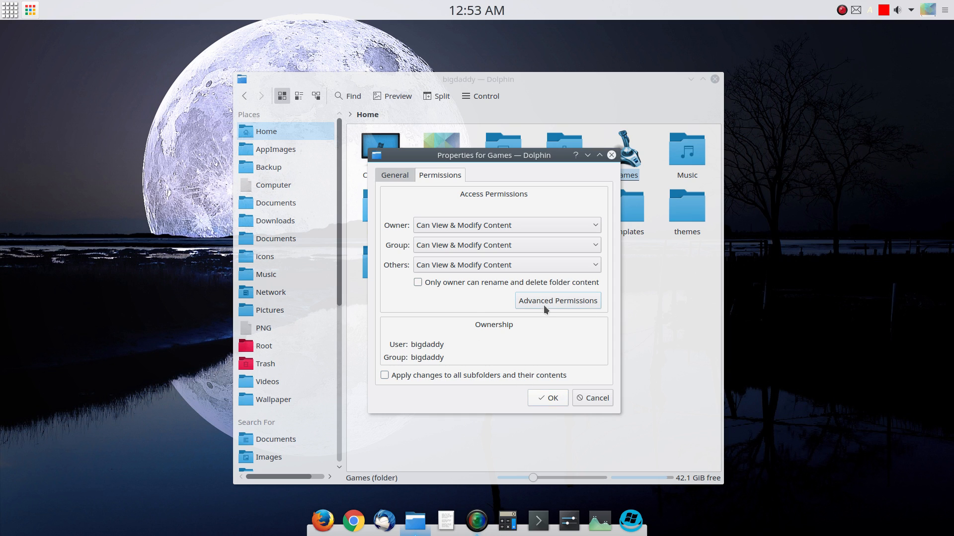
pyautogui.click(482, 266)
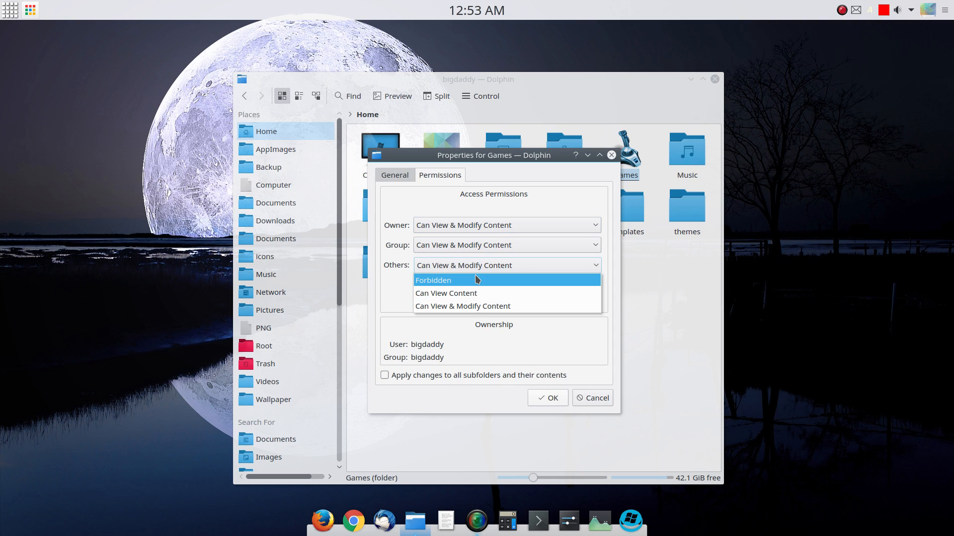
pyautogui.click(475, 265)
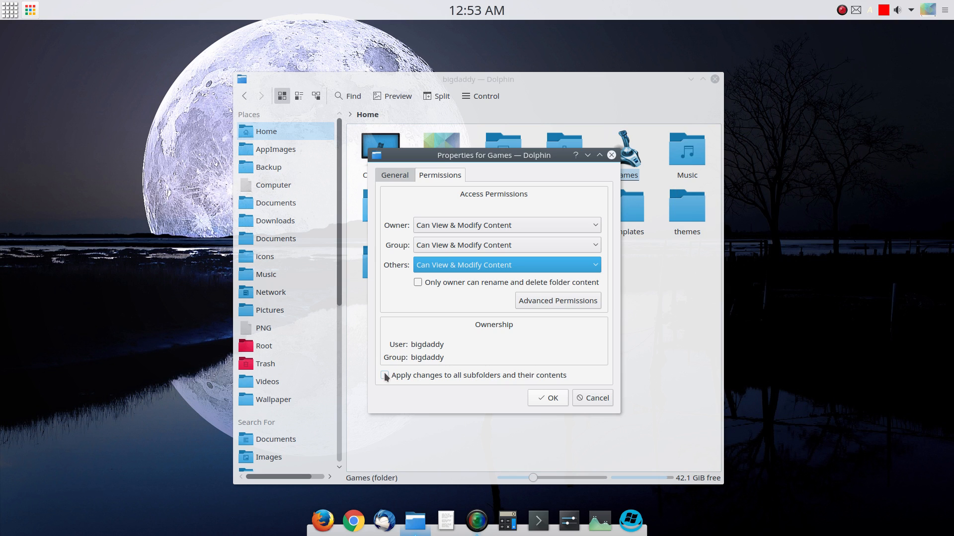
pyautogui.click(584, 398)
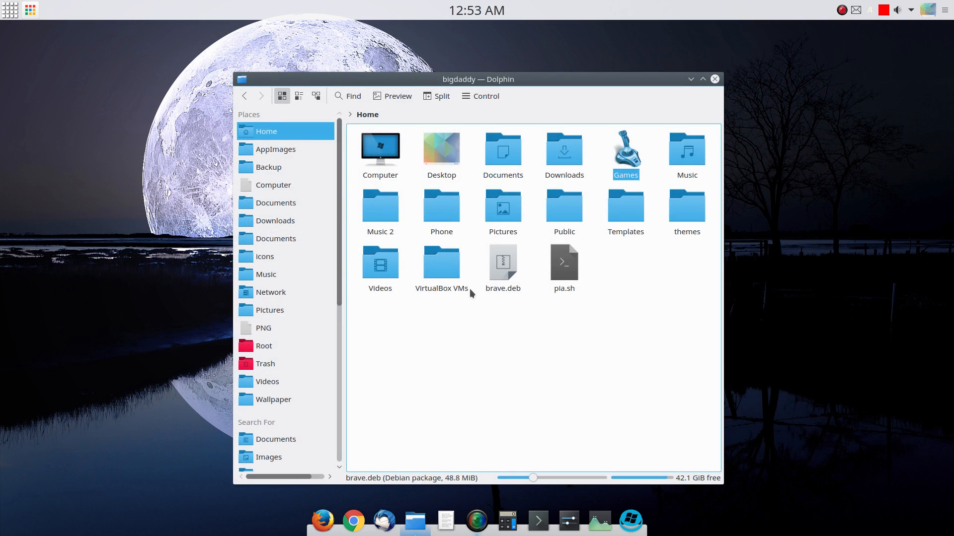
# Step: Open the Dolphin preferences and apply the editable location bar at startup, then turn it off again and apply
pyautogui.click(467, 97)
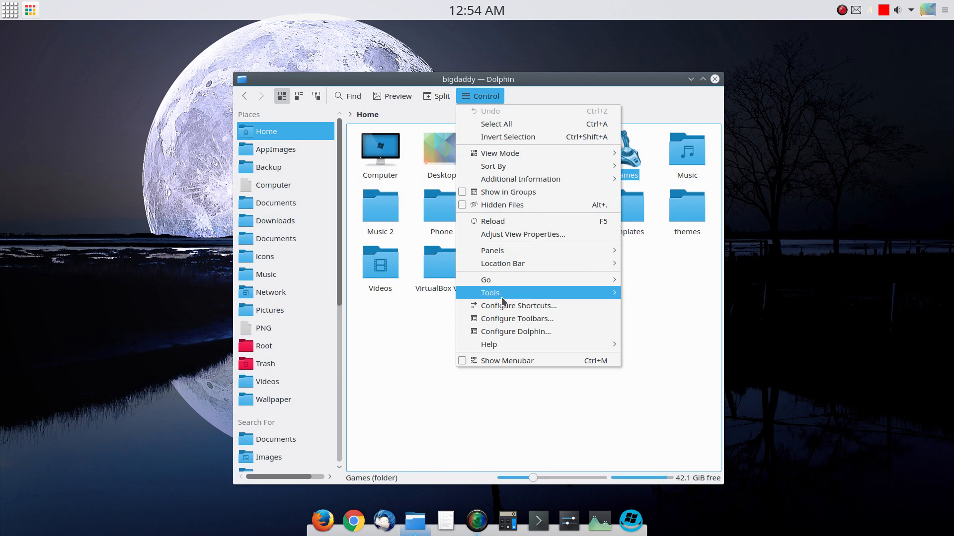
pyautogui.click(529, 333)
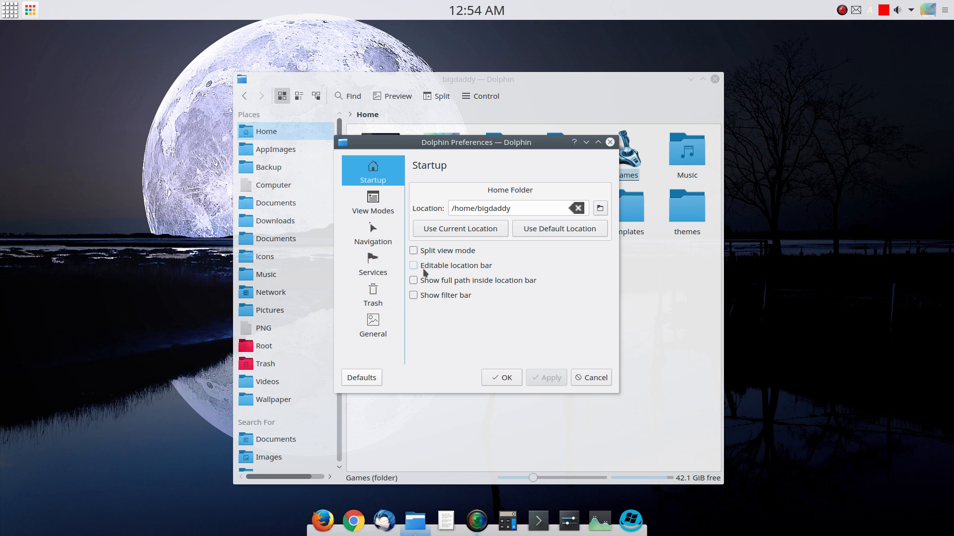
pyautogui.moveTo(517, 144); pyautogui.dragTo(604, 184)
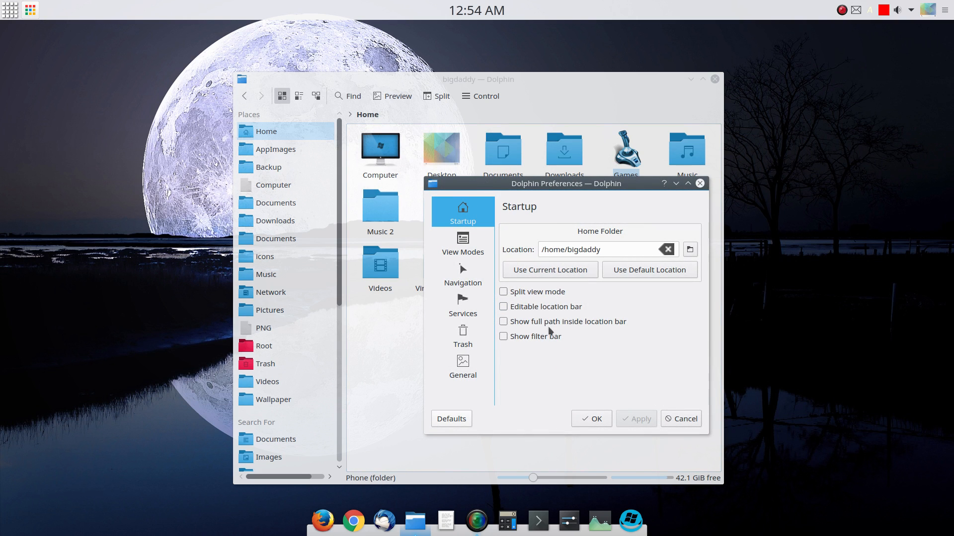
pyautogui.click(507, 307)
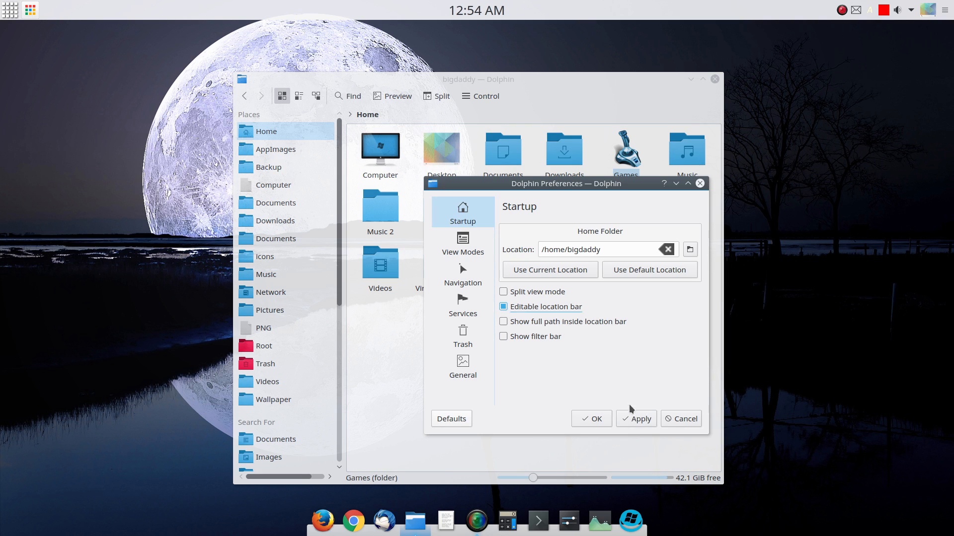
pyautogui.click(635, 419)
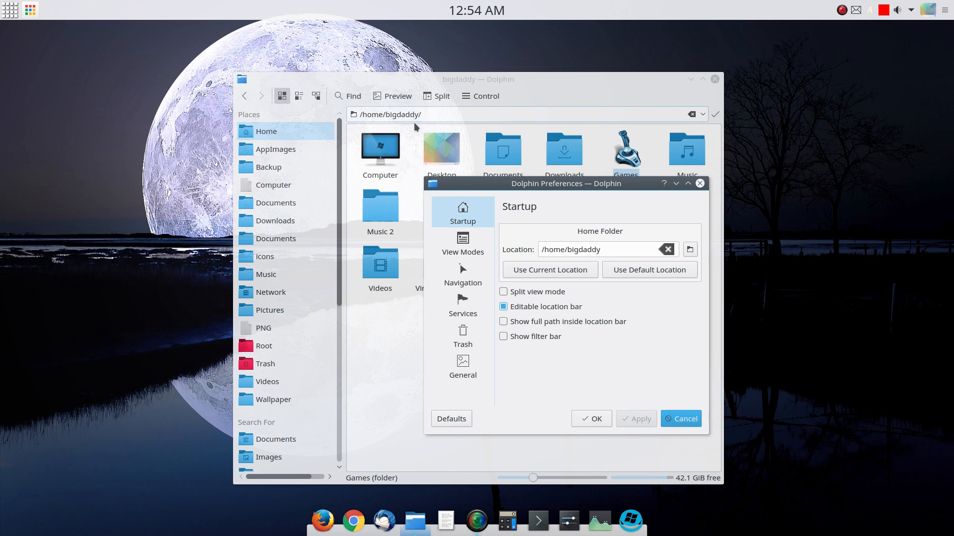
pyautogui.click(503, 307)
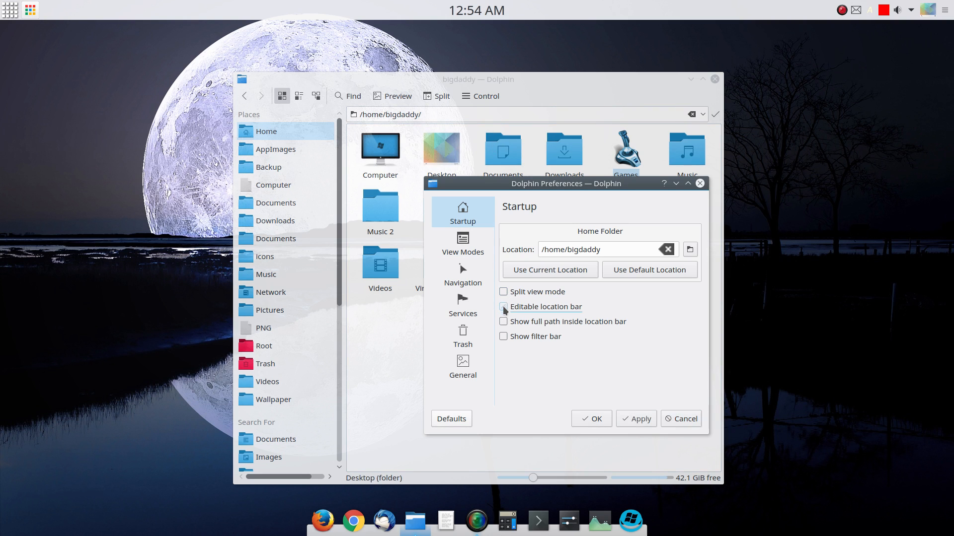
pyautogui.click(637, 419)
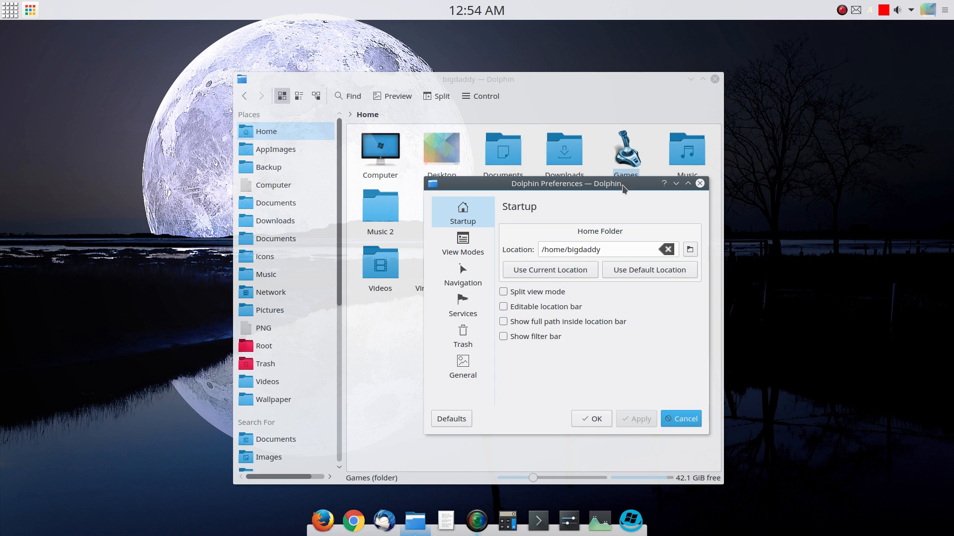
# Step: Apply the startup option for showing the full path inside the location bar and turn it back off
pyautogui.click(505, 322)
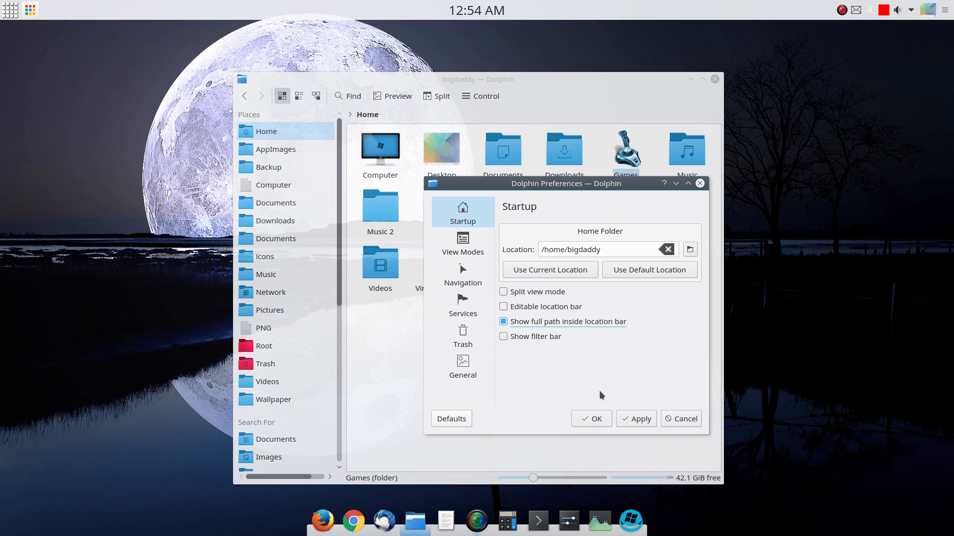
pyautogui.click(651, 425)
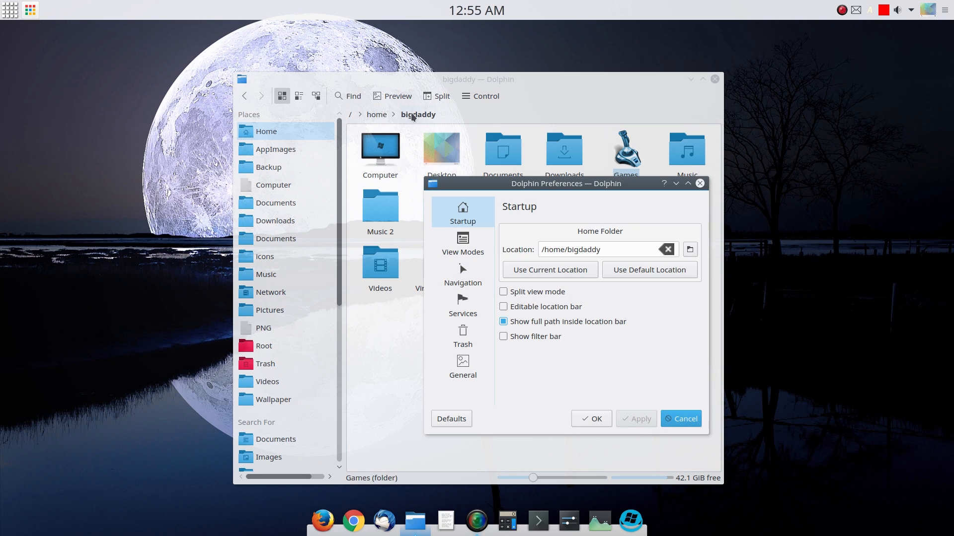
pyautogui.click(504, 322)
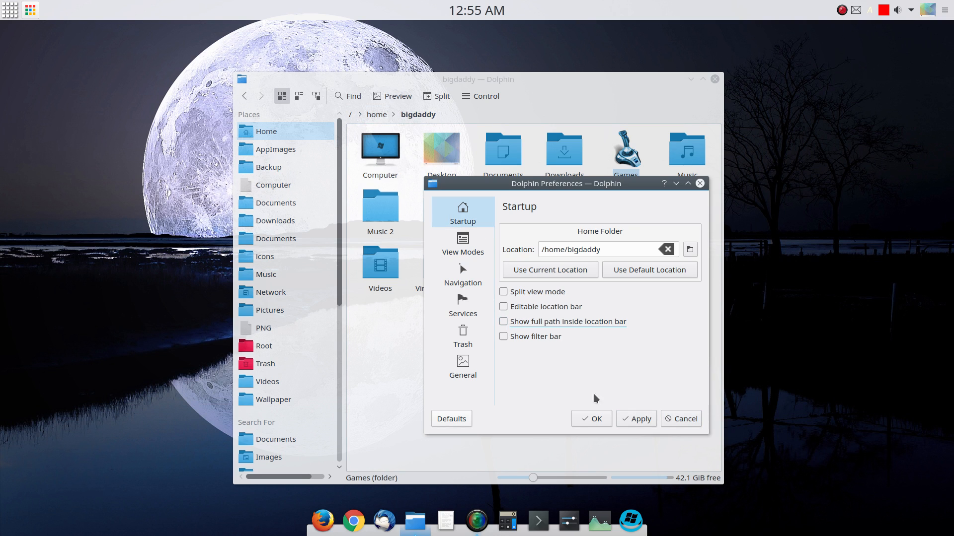
pyautogui.click(635, 420)
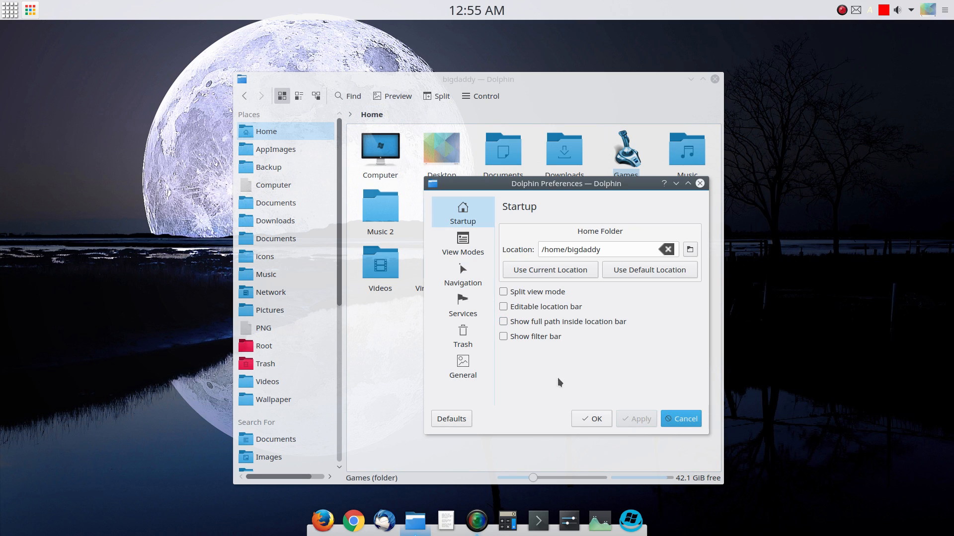
# Step: Apply the startup option for showing the filter bar and turn it back off
pyautogui.click(509, 336)
pyautogui.click(636, 419)
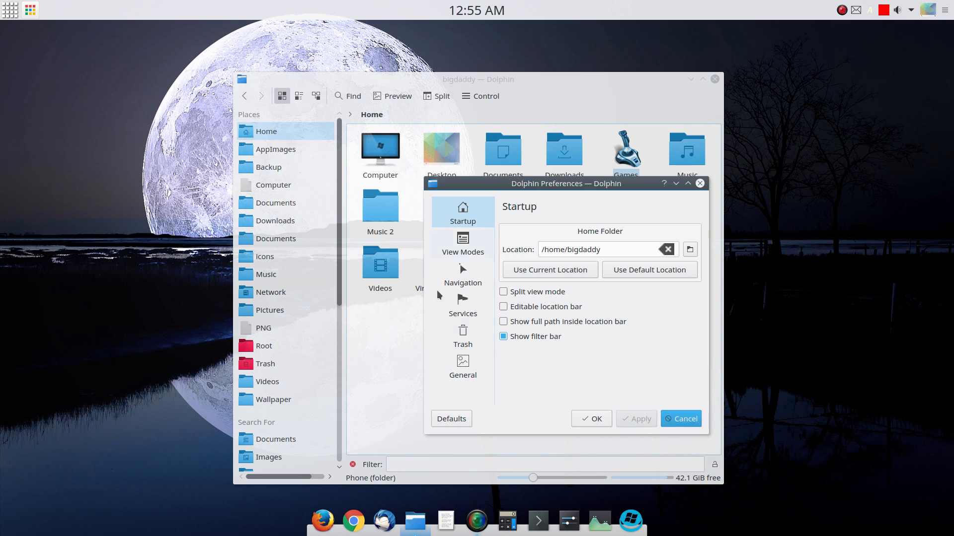
pyautogui.click(519, 337)
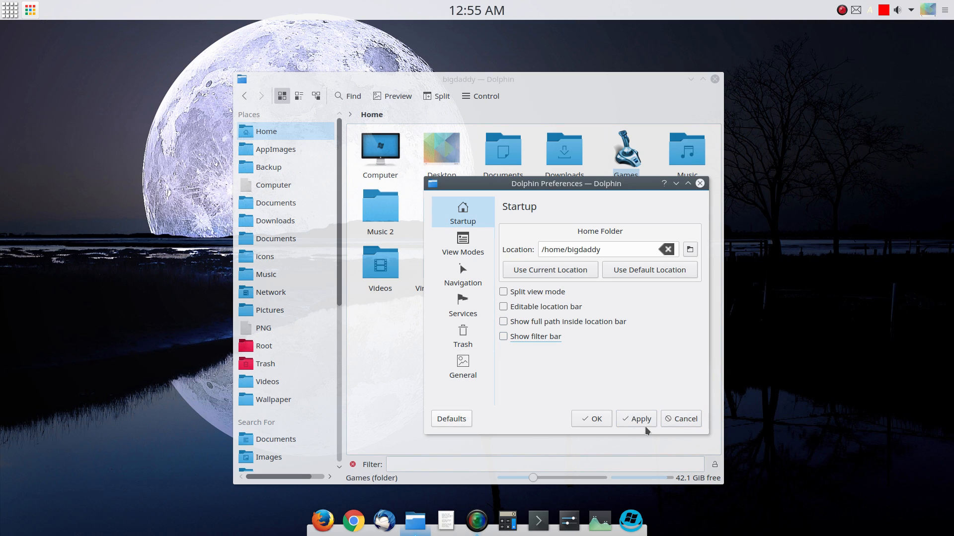
pyautogui.click(638, 420)
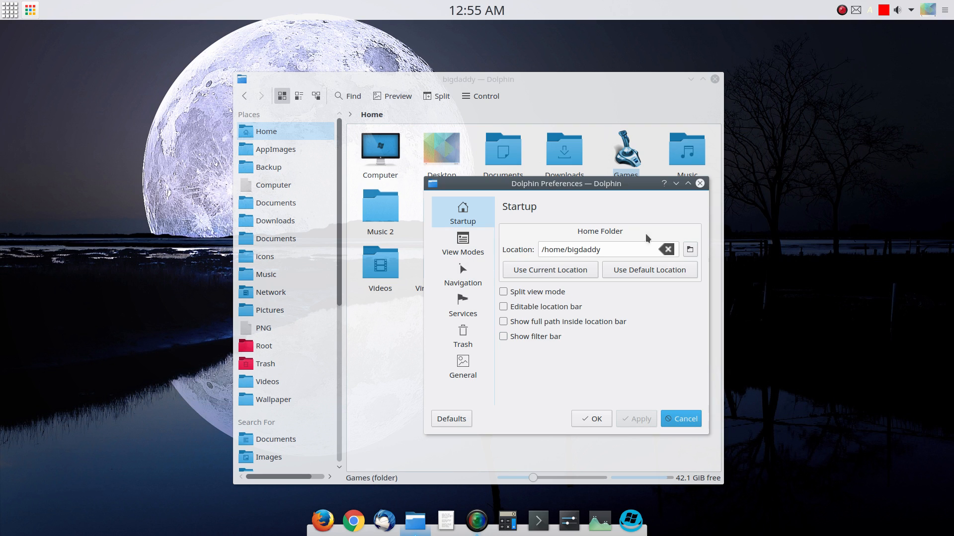
# Step: Increase the preview icon size slightly for the Icons view mode in the preferences
pyautogui.click(453, 244)
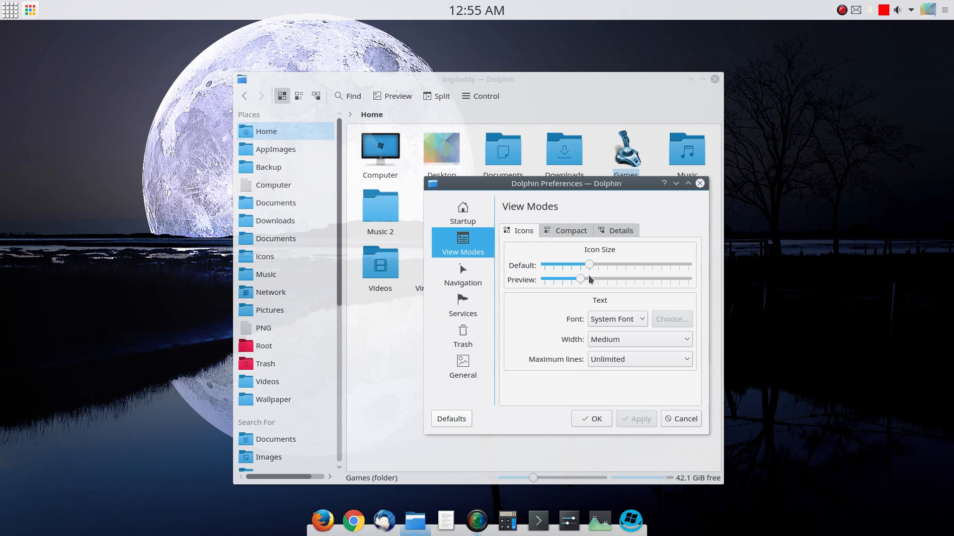
pyautogui.moveTo(584, 280); pyautogui.dragTo(607, 276)
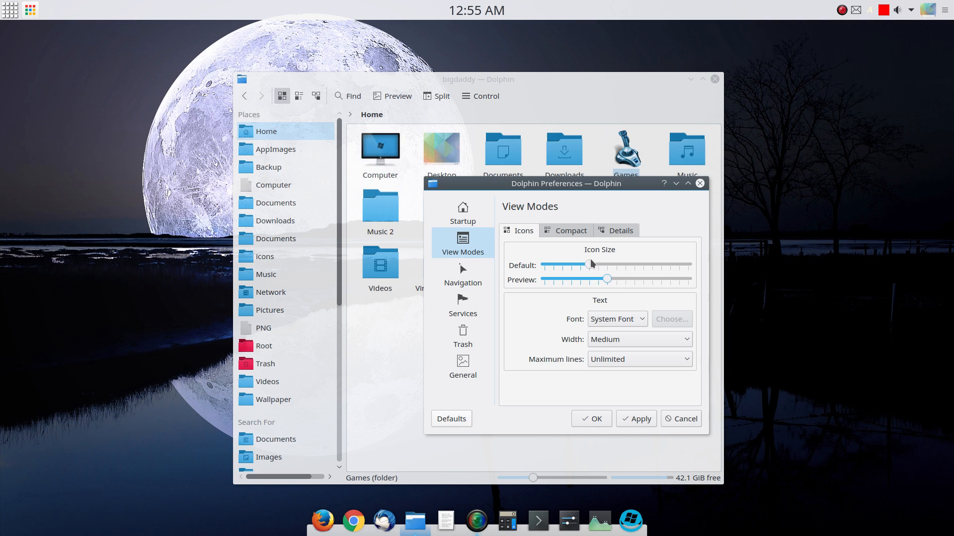
pyautogui.moveTo(603, 278); pyautogui.dragTo(600, 279)
pyautogui.moveTo(584, 199); pyautogui.dragTo(516, 200)
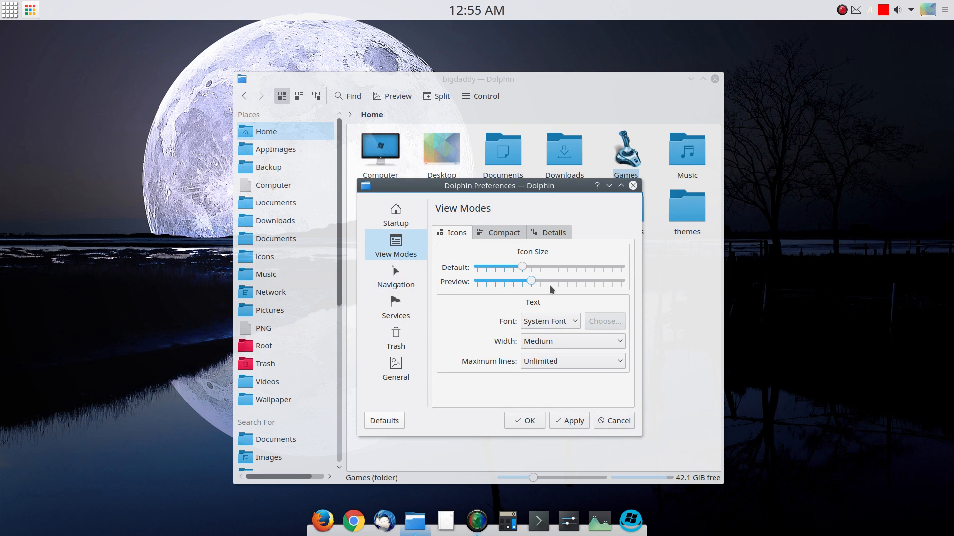
pyautogui.moveTo(550, 284)
# Step: Review the Compact and Details view mode settings, including the font and maximum width choices, and the Navigation options
pyautogui.click(501, 233)
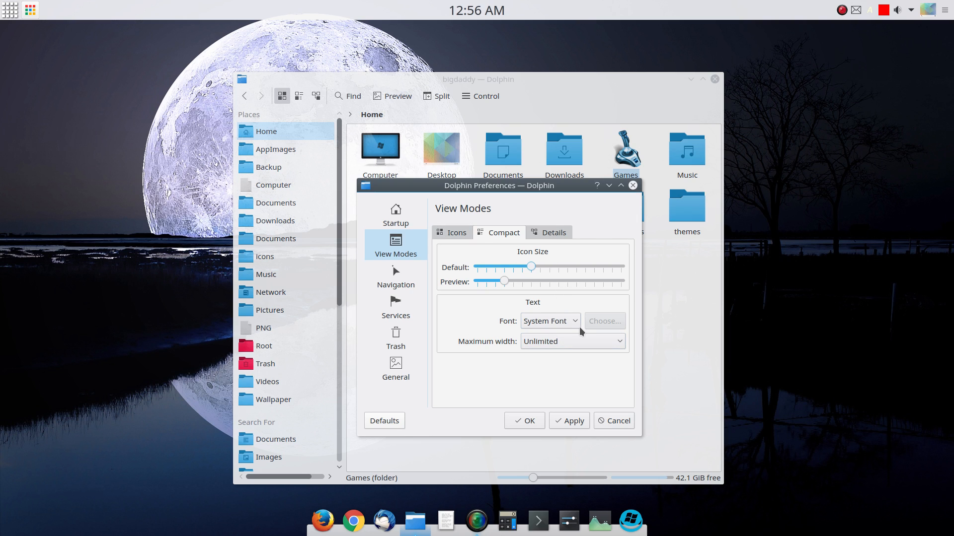
pyautogui.click(550, 322)
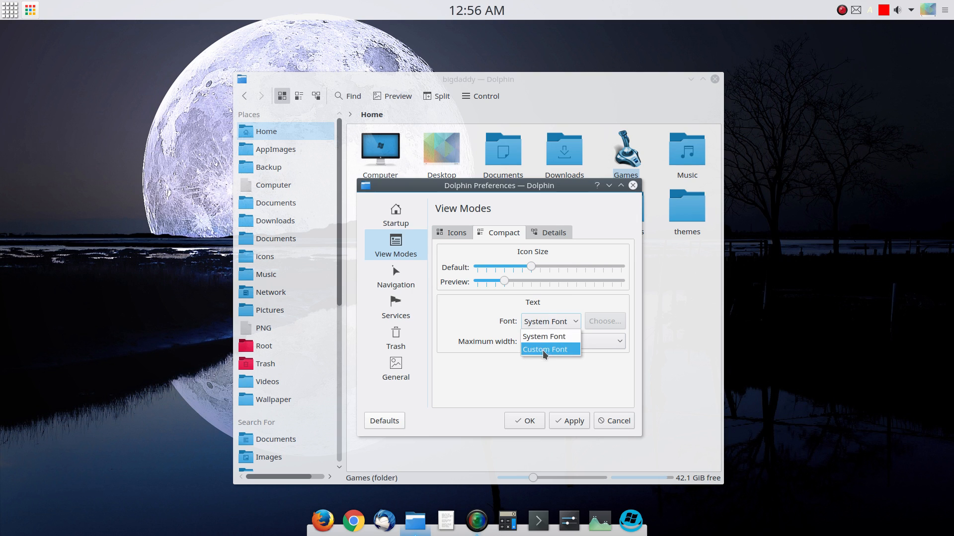
pyautogui.click(559, 302)
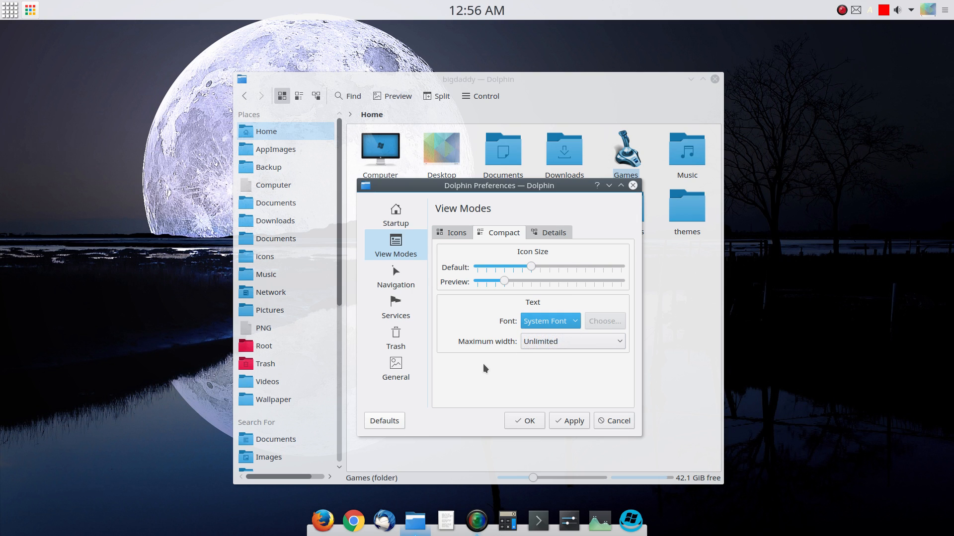
pyautogui.click(579, 340)
pyautogui.click(503, 346)
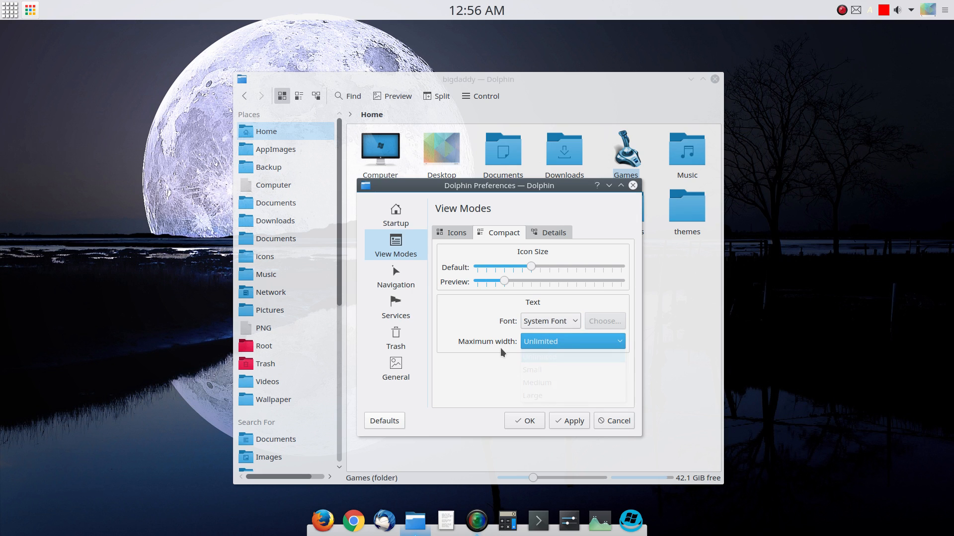
pyautogui.click(558, 233)
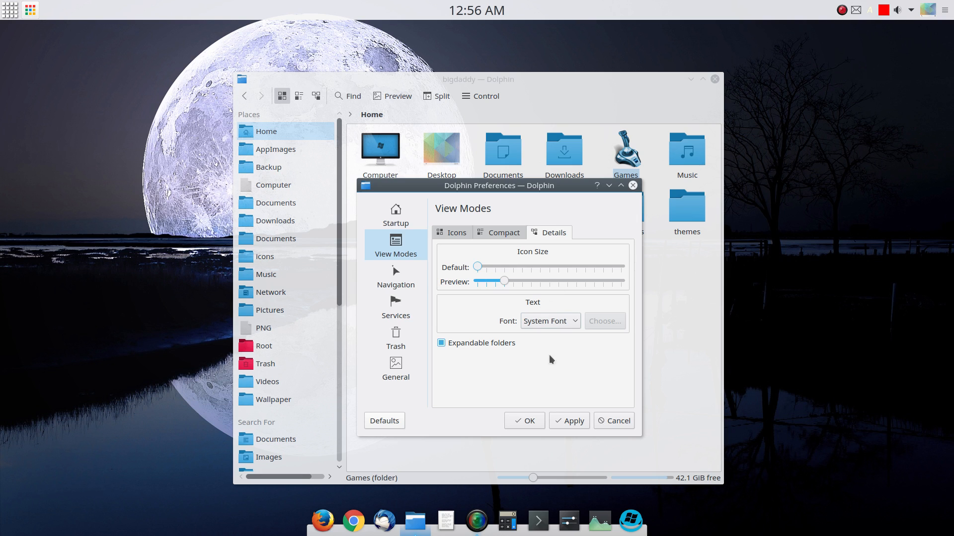
pyautogui.click(484, 233)
pyautogui.click(549, 233)
pyautogui.click(406, 282)
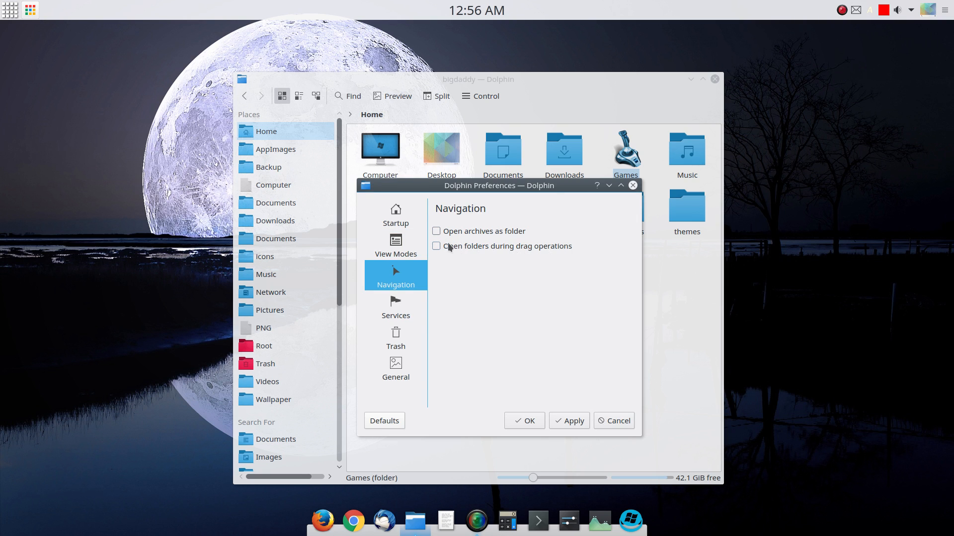
# Step: Enable the 'Copy To' and 'Move To' commands and Delete as context menu services and apply the change
pyautogui.click(401, 308)
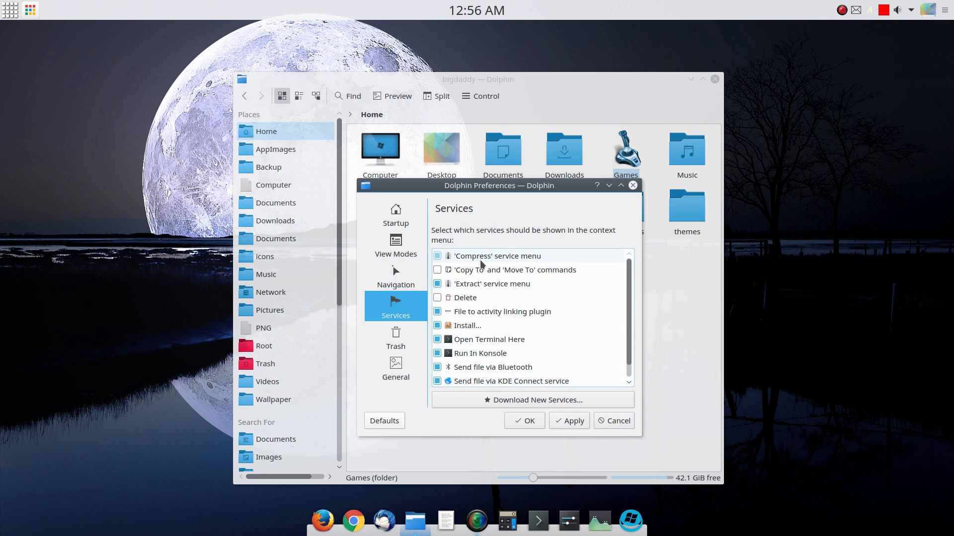
pyautogui.moveTo(574, 189); pyautogui.dragTo(533, 181)
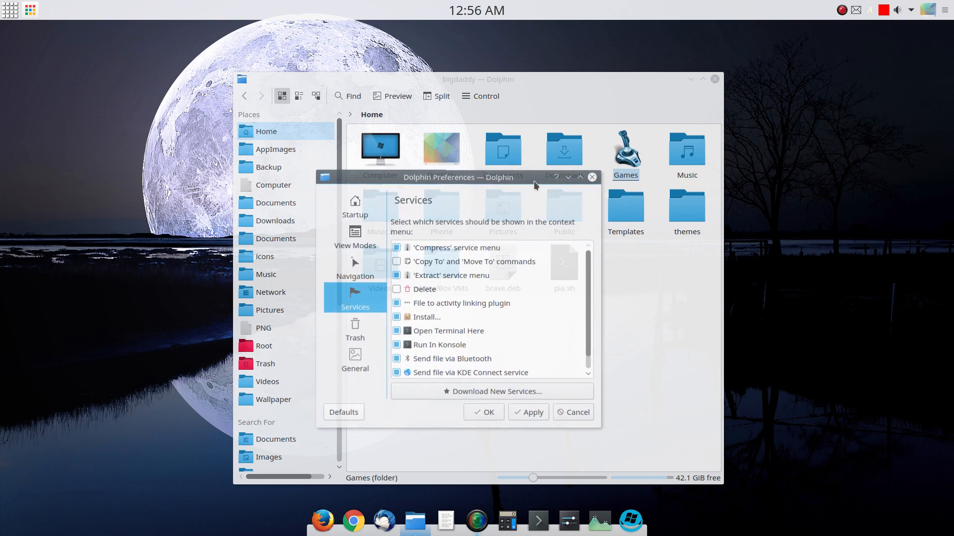
pyautogui.click(398, 263)
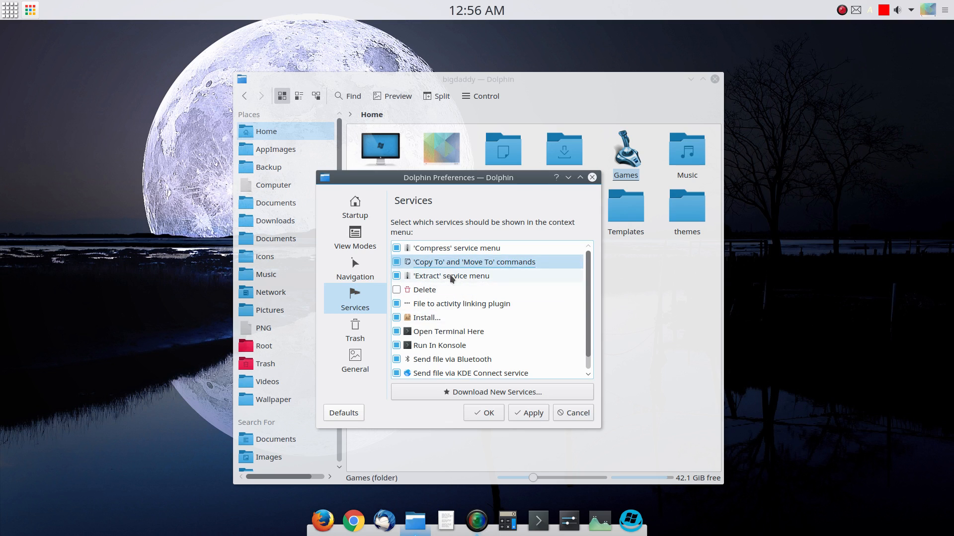
pyautogui.click(397, 290)
pyautogui.click(529, 412)
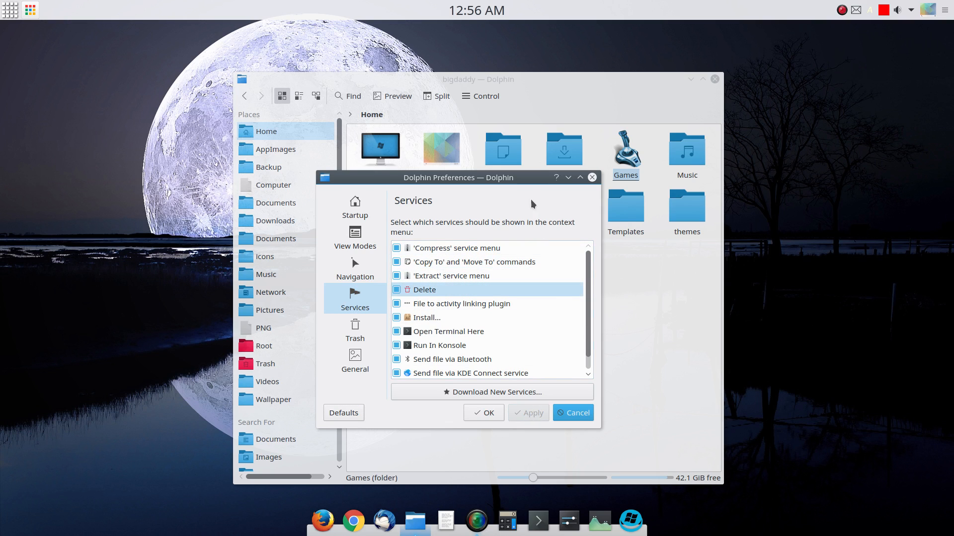
# Step: Move the preferences dialog aside and check the Delete, Copy To and Move To commands offered for the Pictures folder
pyautogui.moveTo(530, 202); pyautogui.dragTo(313, 214)
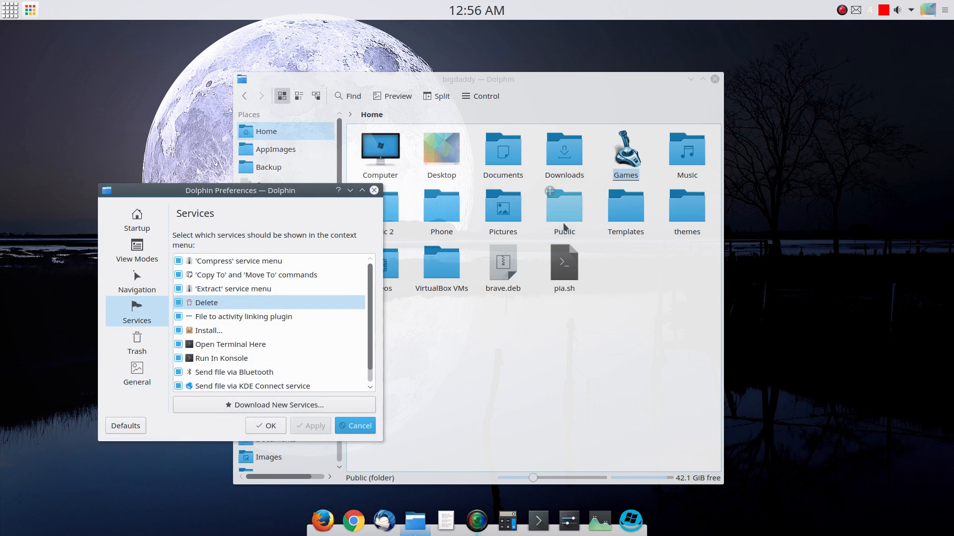
pyautogui.rightClick(512, 210)
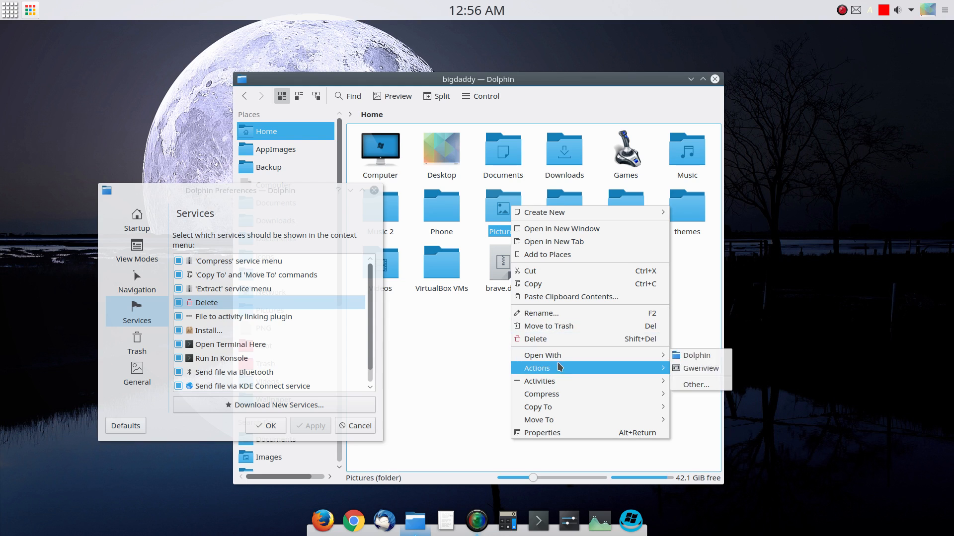
pyautogui.moveTo(552, 410)
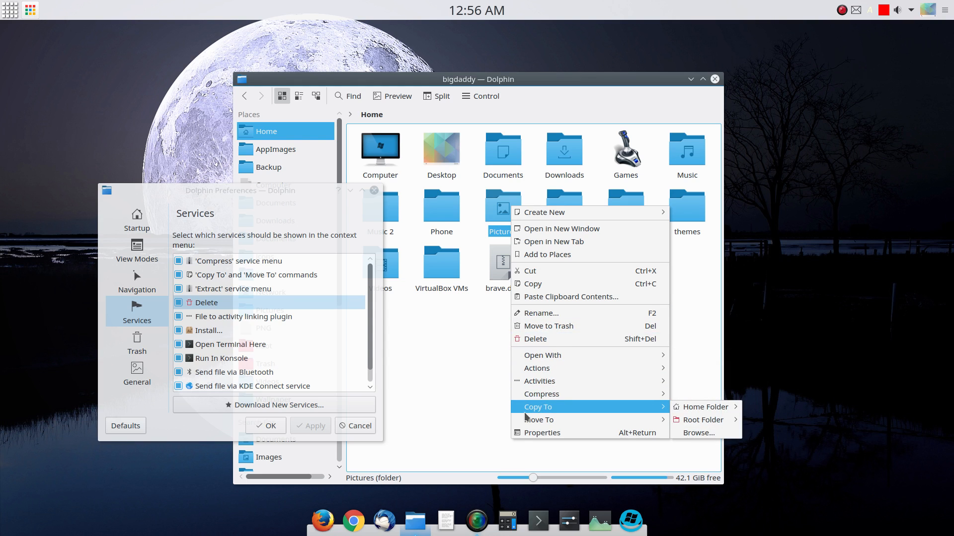
pyautogui.click(481, 419)
# Step: Split the Home folder view in two and examine the Copy To destinations offered for the Documents folder
pyautogui.click(436, 96)
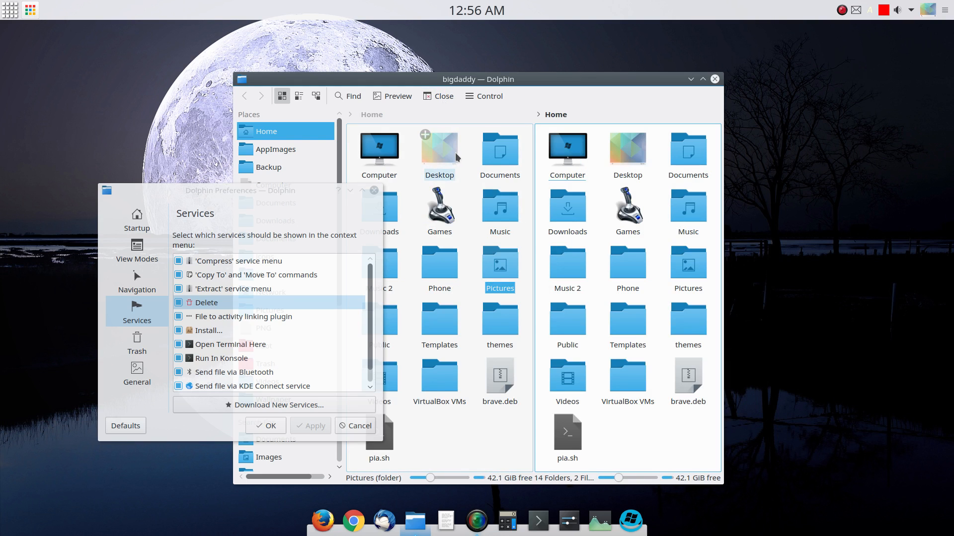
pyautogui.rightClick(507, 153)
pyautogui.moveTo(560, 361)
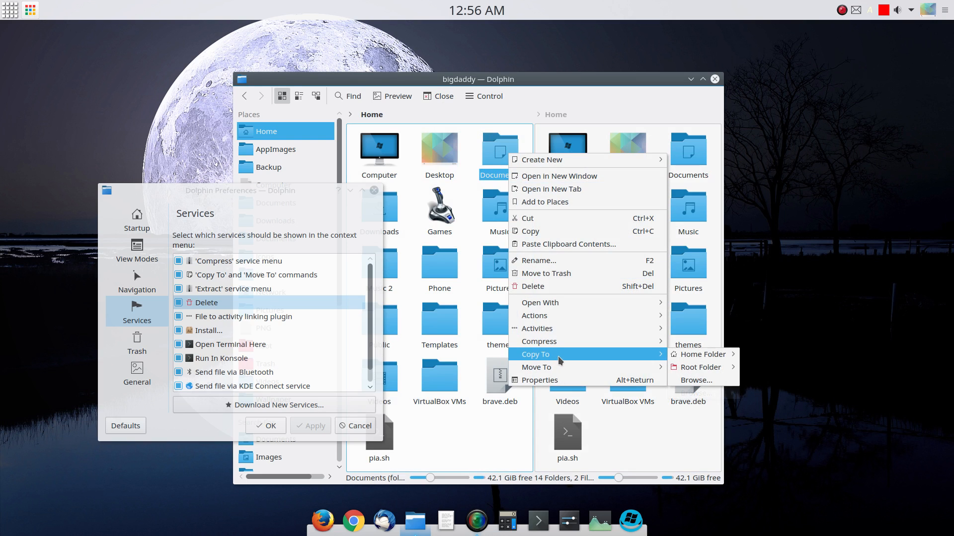
pyautogui.moveTo(702, 357)
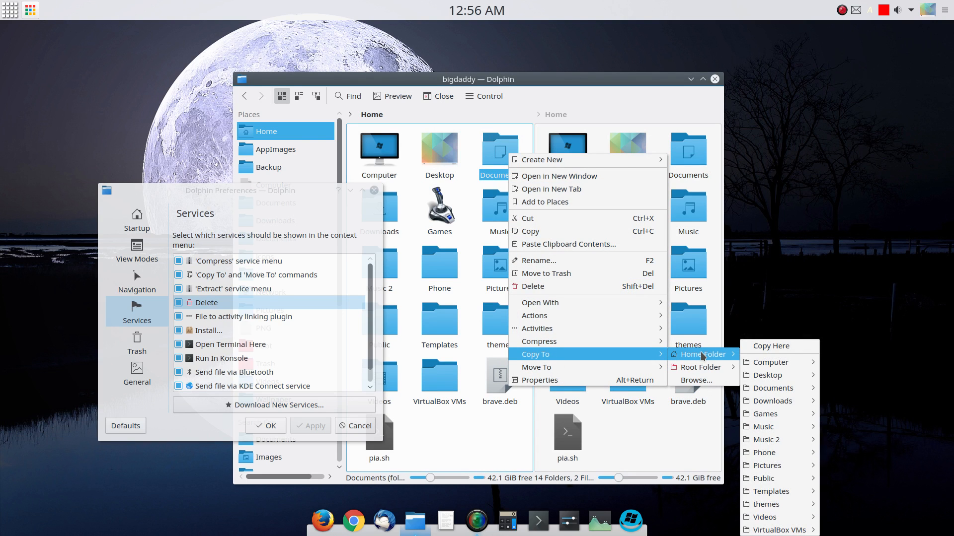
# Step: Examine the Copy To destinations offered for the themes folder, dismiss the menu and close the split view
pyautogui.click(495, 325)
pyautogui.rightClick(502, 321)
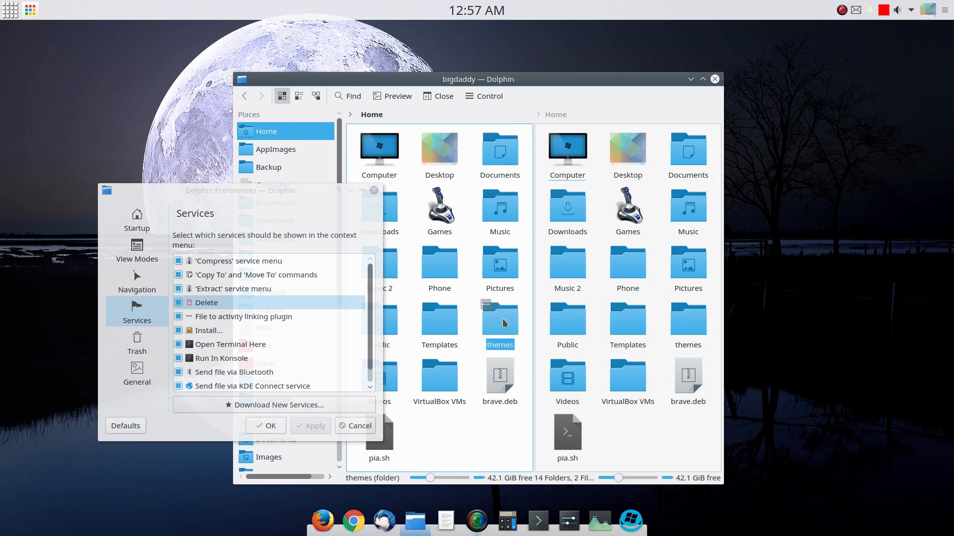
pyautogui.moveTo(558, 296)
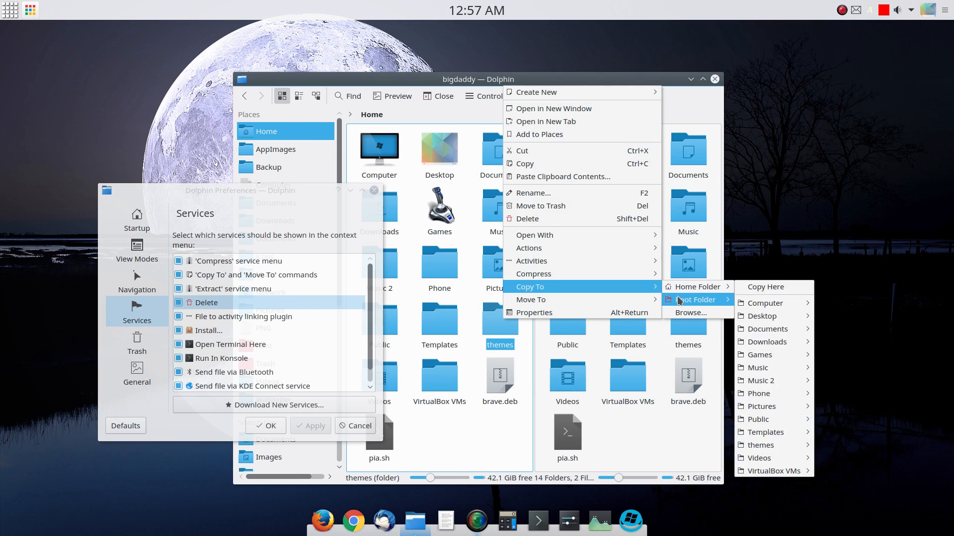
pyautogui.moveTo(687, 300)
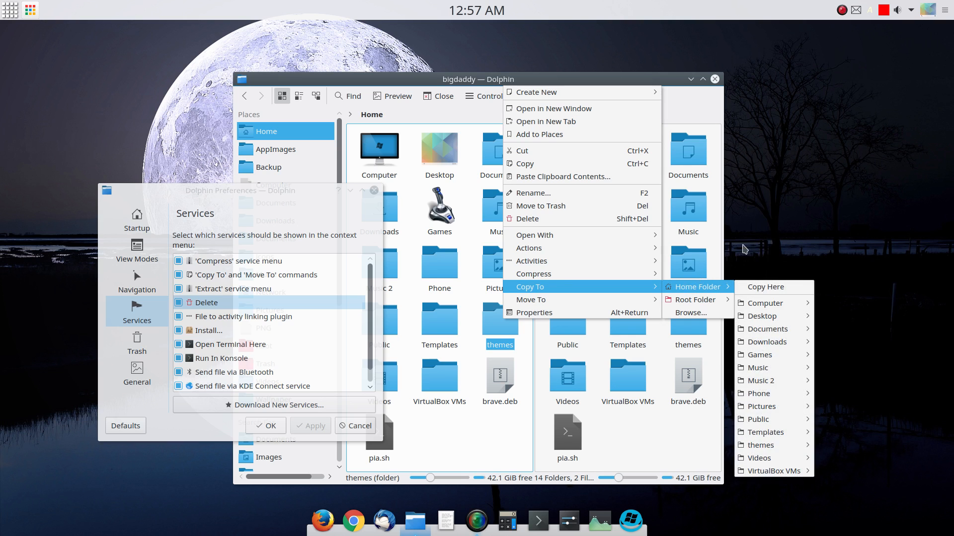
pyautogui.click(703, 237)
pyautogui.click(428, 96)
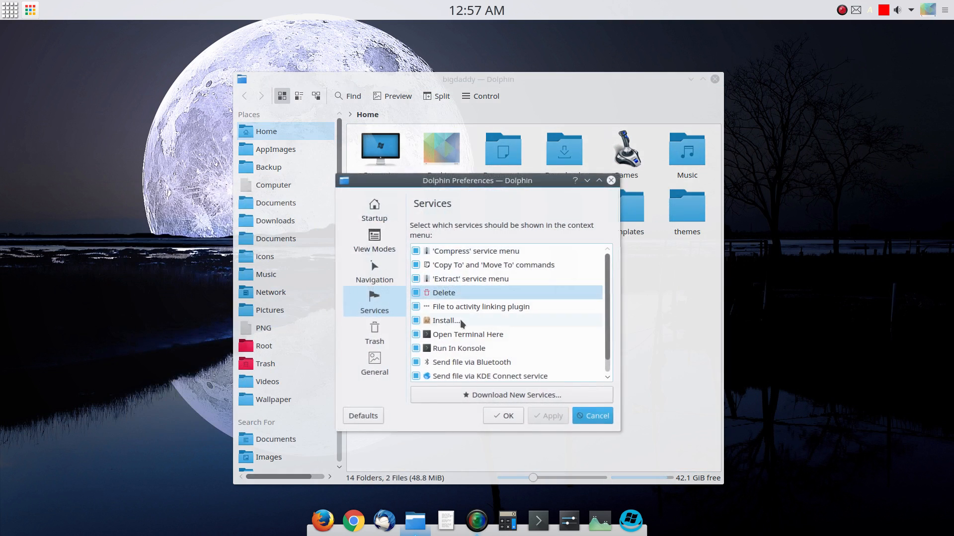
# Step: Review the list of context menu services in the preferences, including the Delete entry
pyautogui.scroll(-1, 452, 377)
pyautogui.scroll(1, 462, 360)
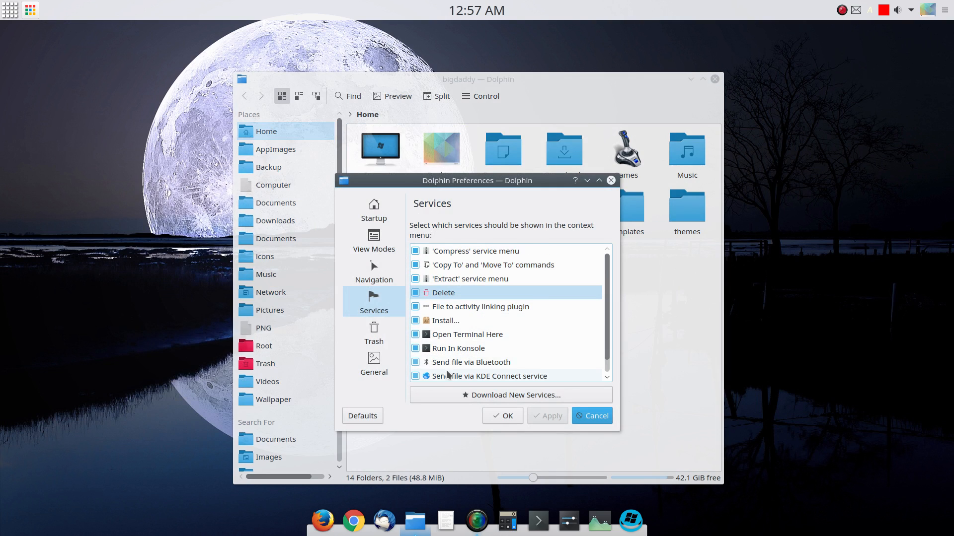
pyautogui.click(417, 294)
pyautogui.scroll(-1, 422, 297)
pyautogui.scroll(1, 421, 297)
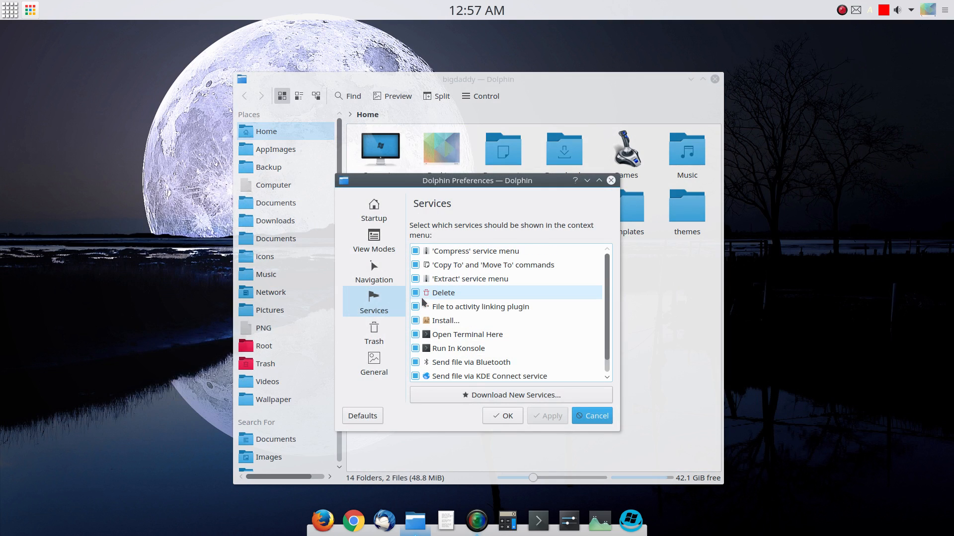
pyautogui.click(417, 294)
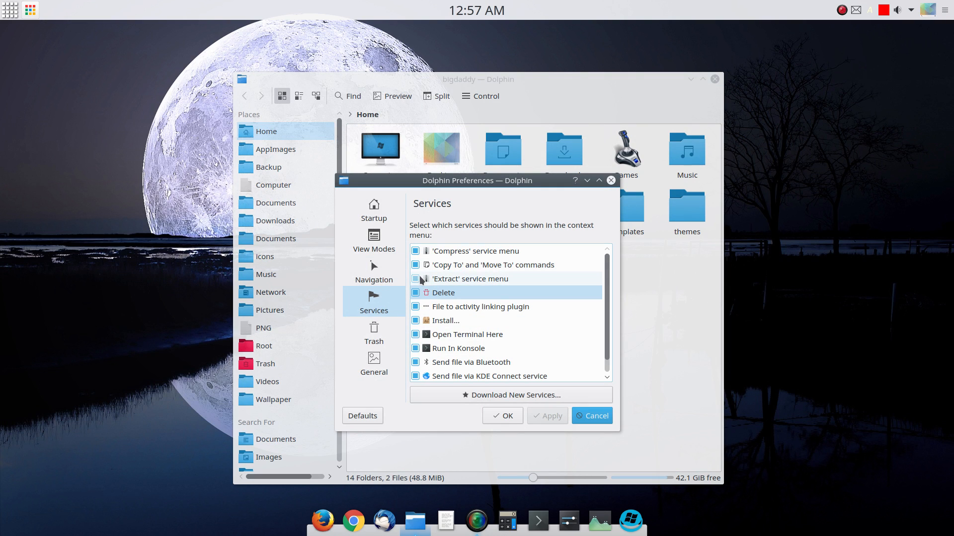
pyautogui.scroll(-1, 416, 284)
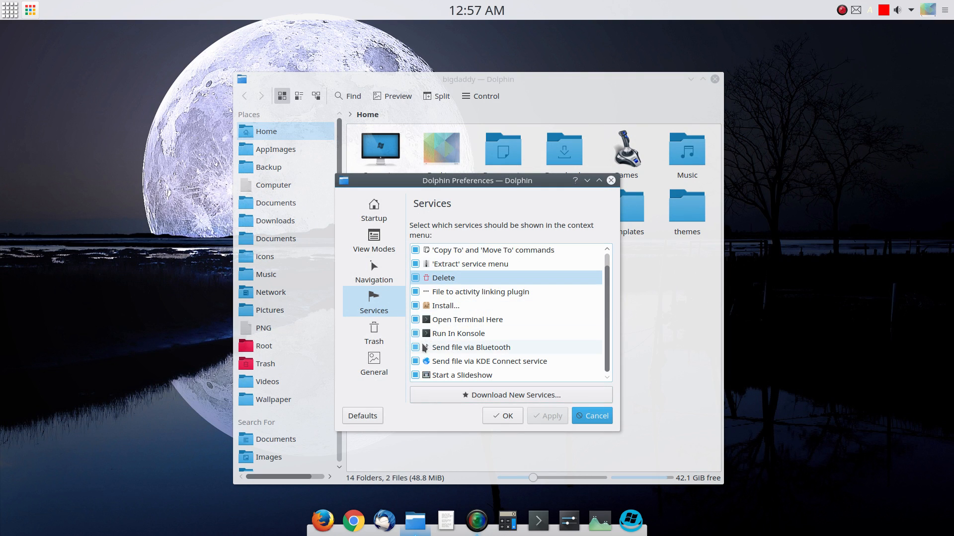
# Step: Browse the downloadable new services, read the details of Simple Root Actions Menu and close the add-on installer
pyautogui.click(527, 396)
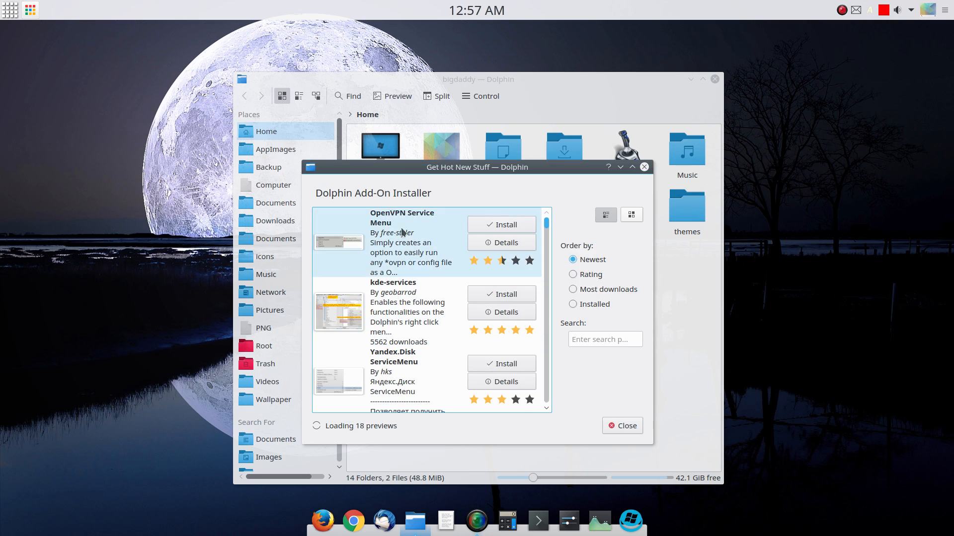
pyautogui.scroll(-3, 415, 288)
pyautogui.scroll(-1, 416, 291)
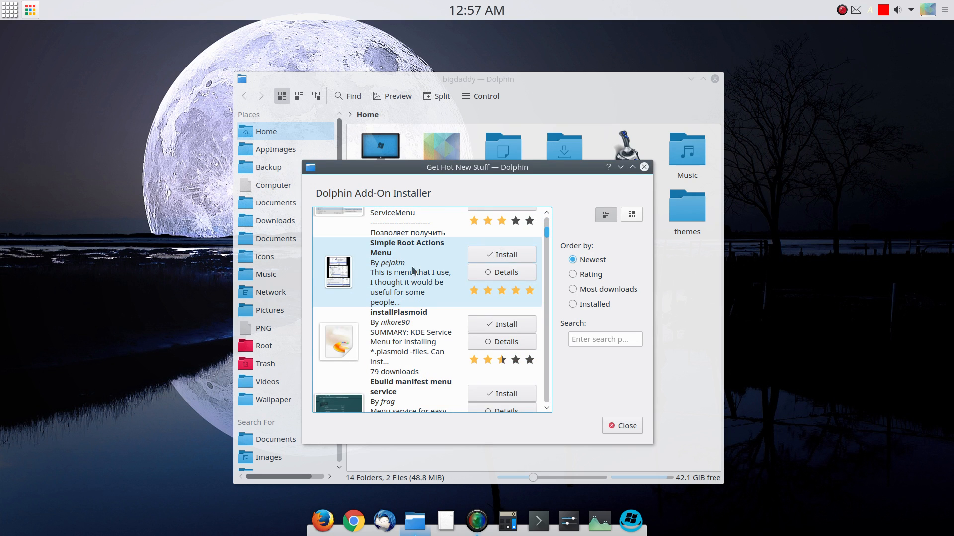
pyautogui.click(502, 274)
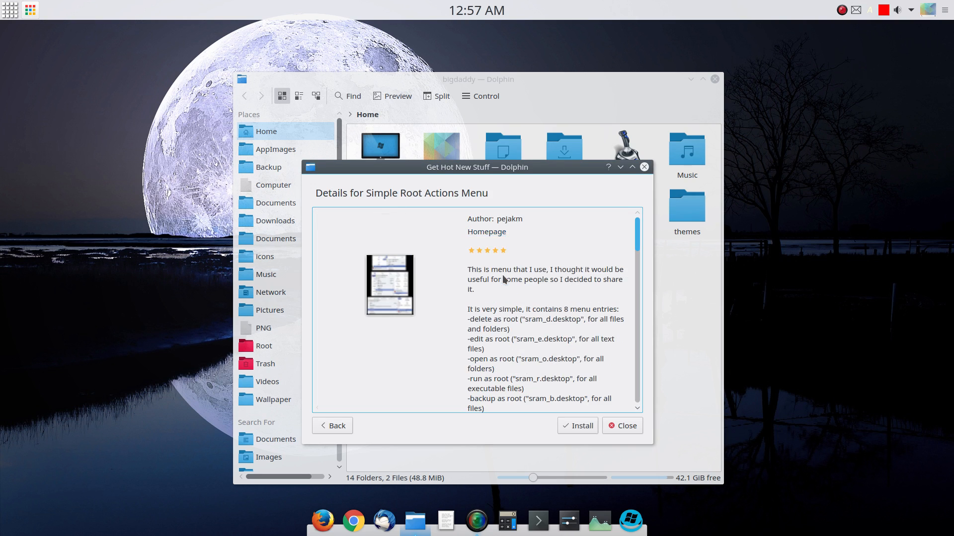
pyautogui.scroll(-6, 535, 303)
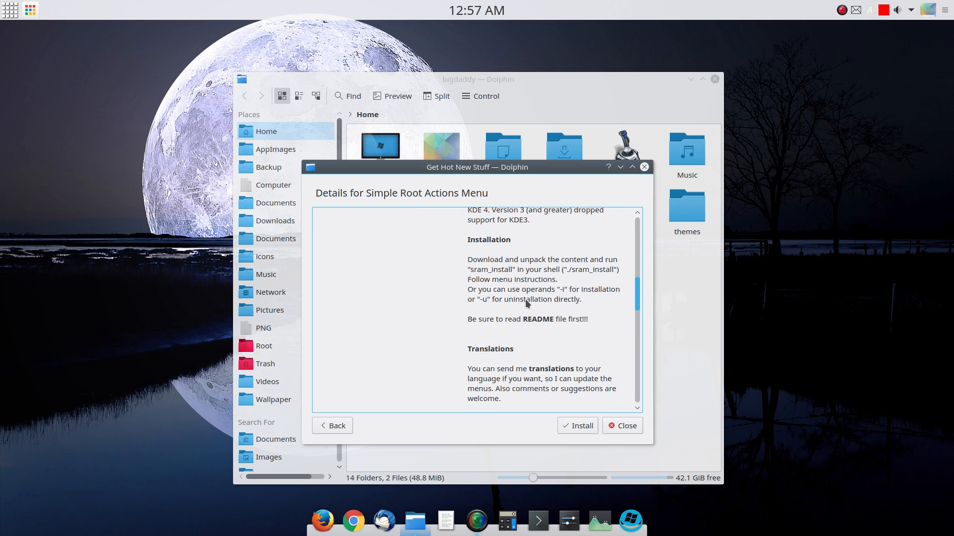
pyautogui.scroll(-18, 526, 299)
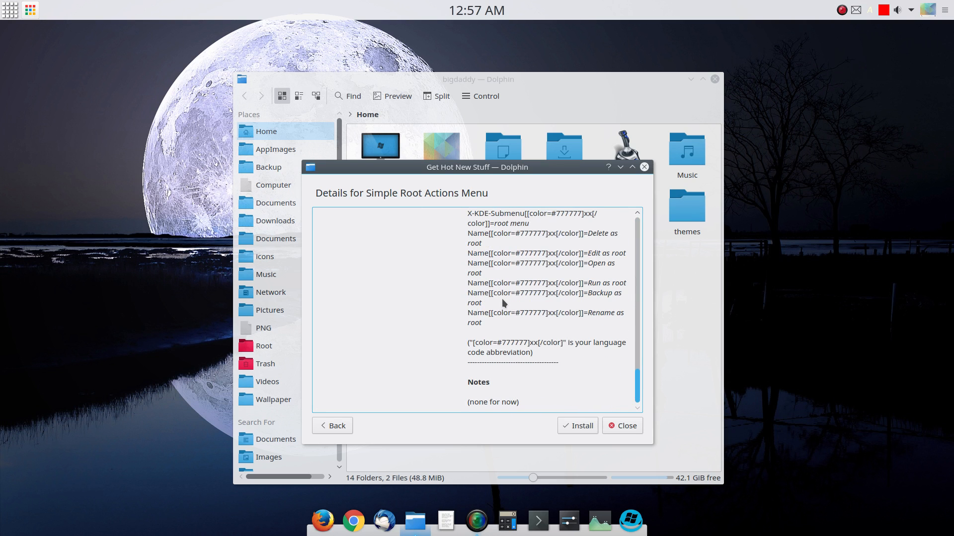
pyautogui.scroll(20, 501, 299)
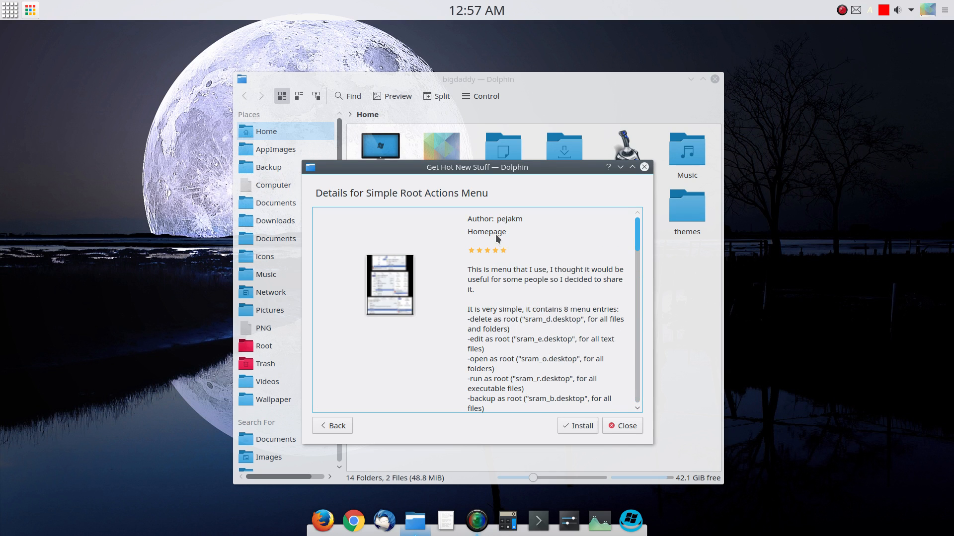
pyautogui.click(615, 425)
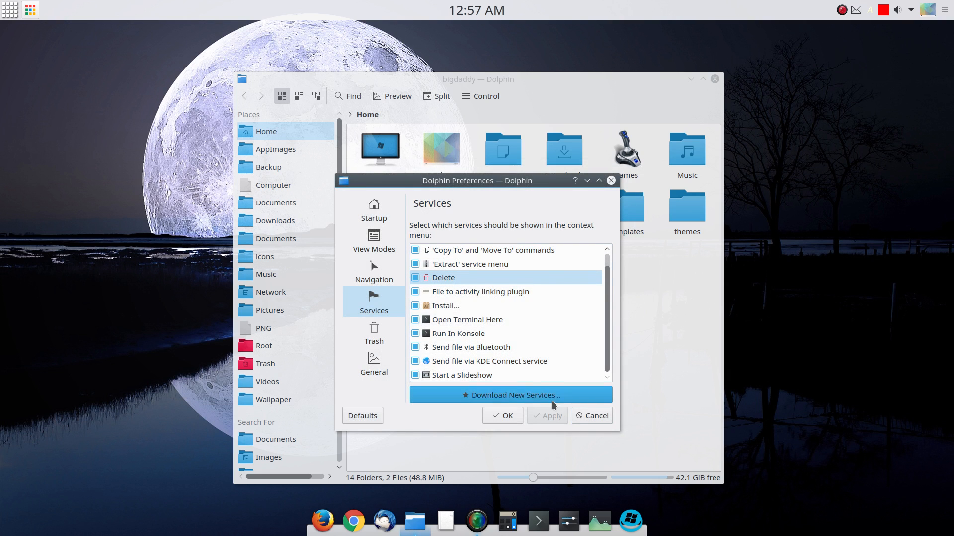
# Step: Reopen the downloadable services and search the add-ons for "root"
pyautogui.click(549, 398)
pyautogui.click(592, 340)
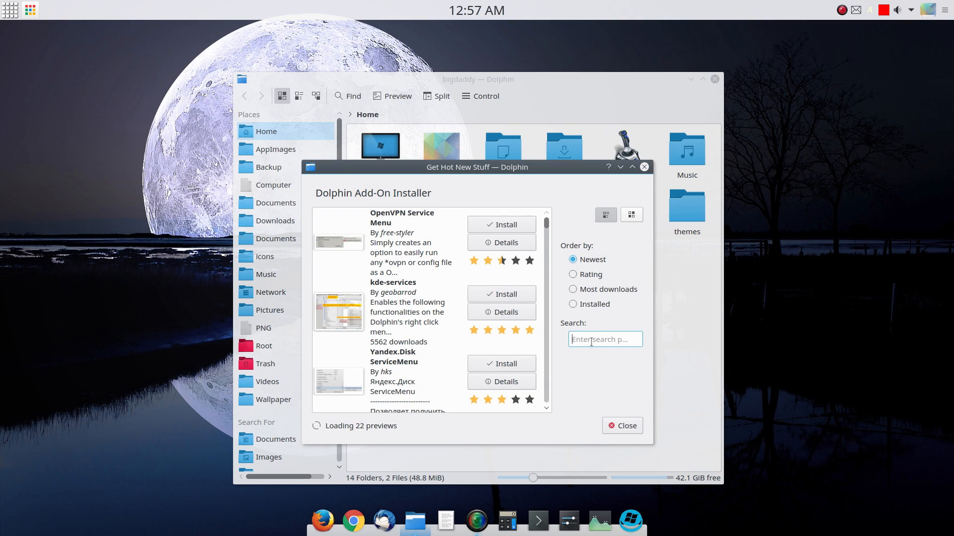
pyautogui.write('root')
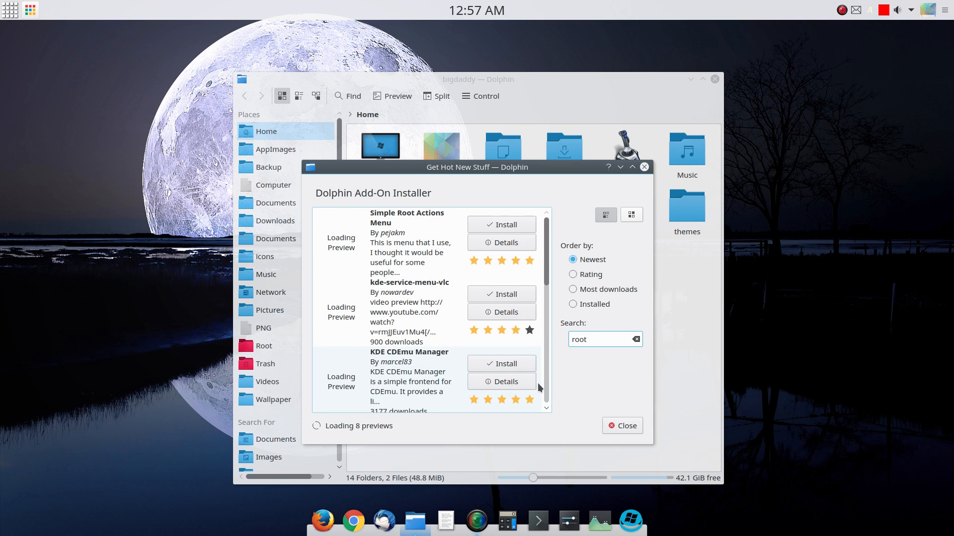
# Step: Look through the add-ons found for "root" and close the add-on installer without installing anything
pyautogui.scroll(-3, 420, 329)
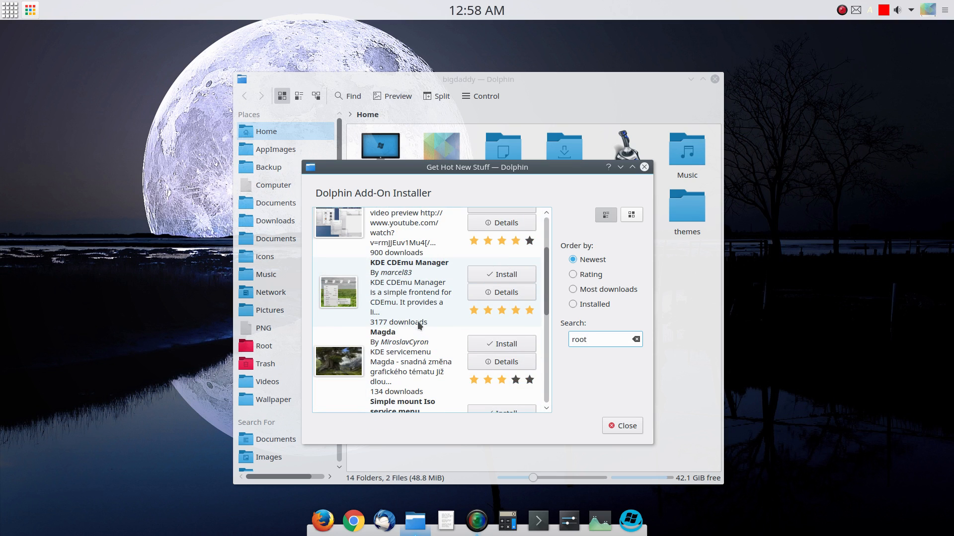
pyautogui.scroll(3, 420, 326)
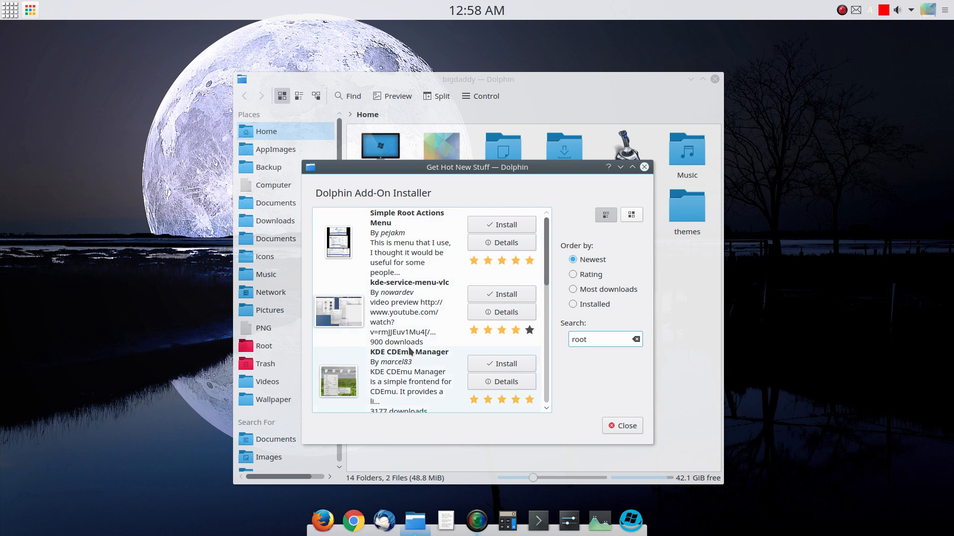
pyautogui.scroll(-4, 410, 350)
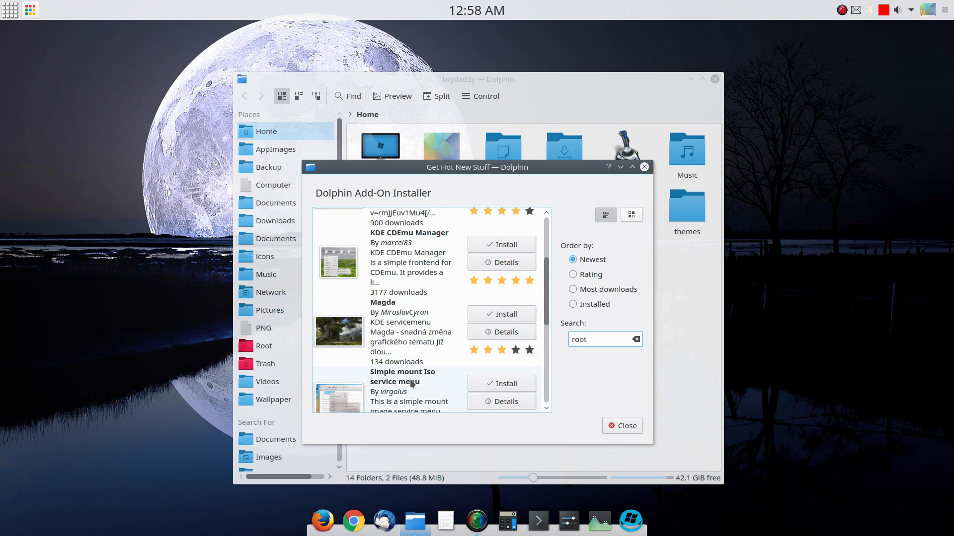
pyautogui.scroll(4, 411, 384)
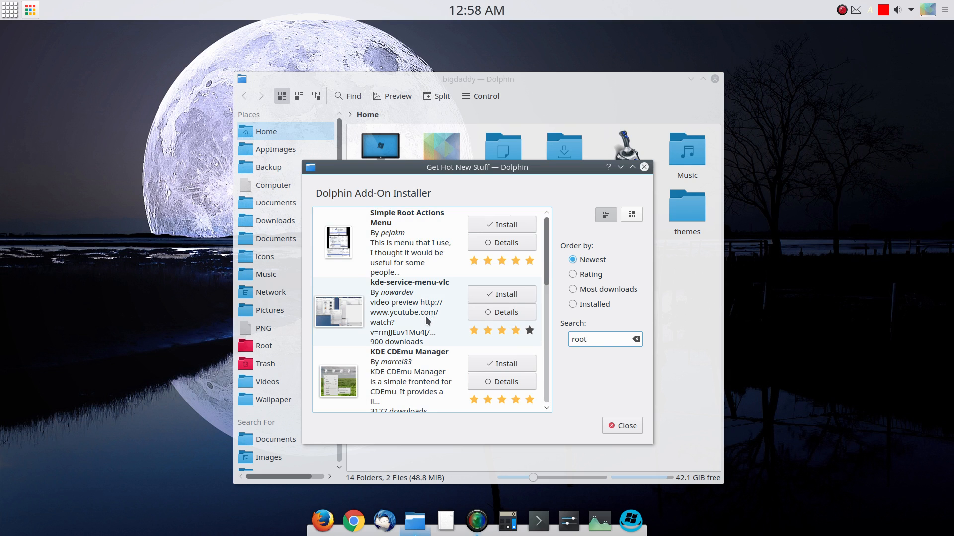
pyautogui.scroll(-3, 426, 320)
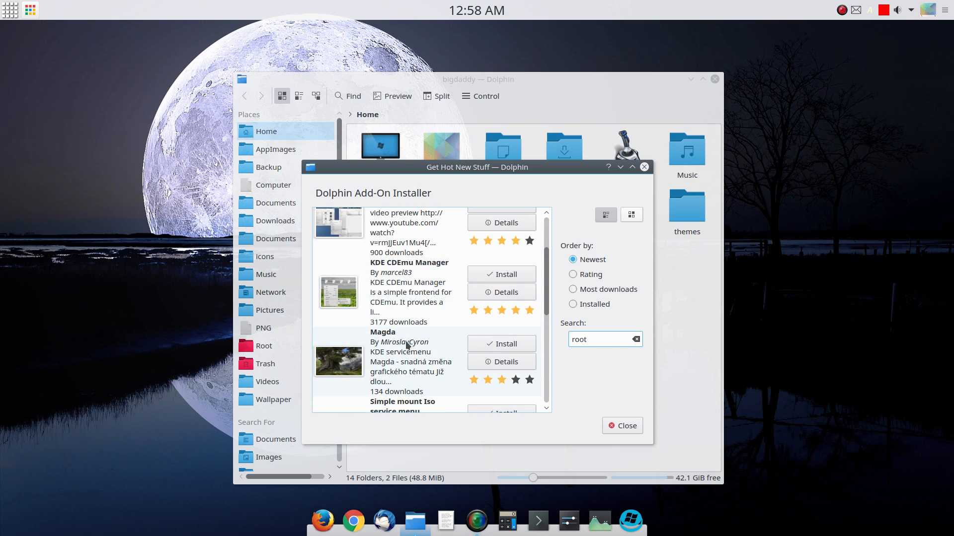
pyautogui.scroll(-2, 410, 343)
pyautogui.scroll(-1, 406, 354)
pyautogui.scroll(-2, 406, 354)
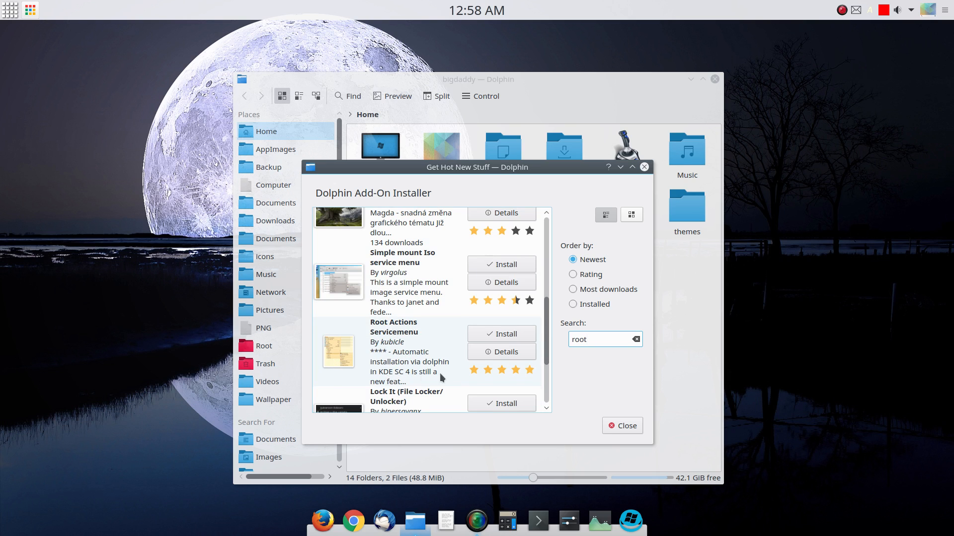
pyautogui.scroll(-1, 419, 357)
pyautogui.scroll(-3, 418, 354)
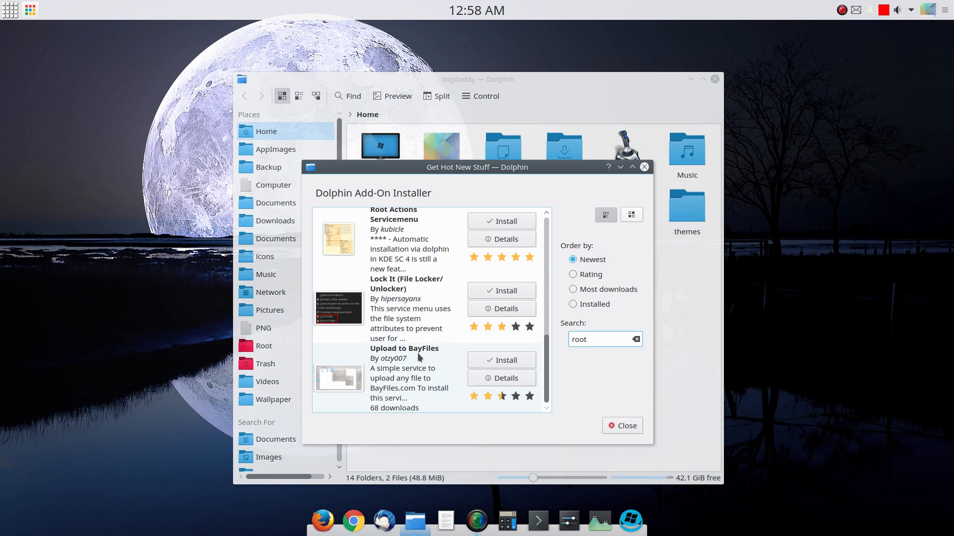
pyautogui.scroll(5, 429, 336)
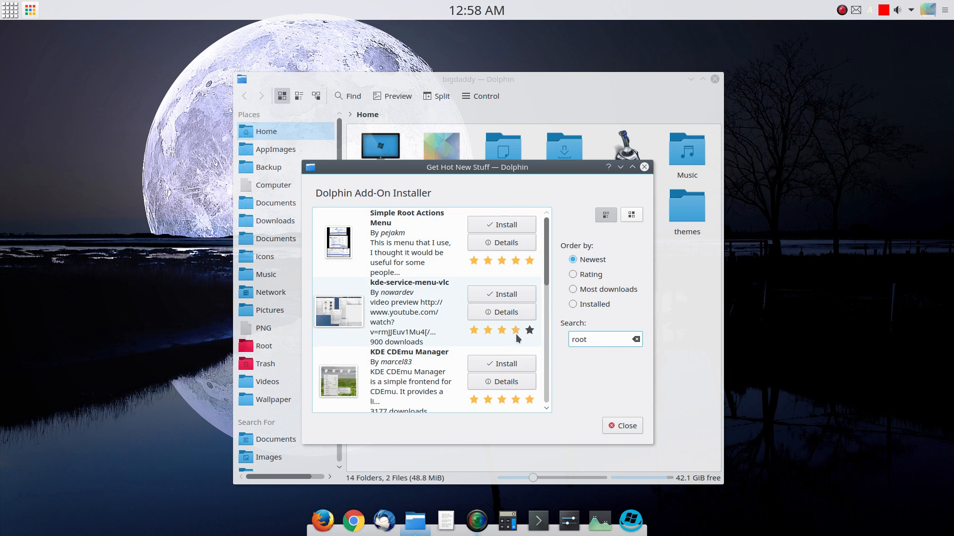
pyautogui.click(641, 428)
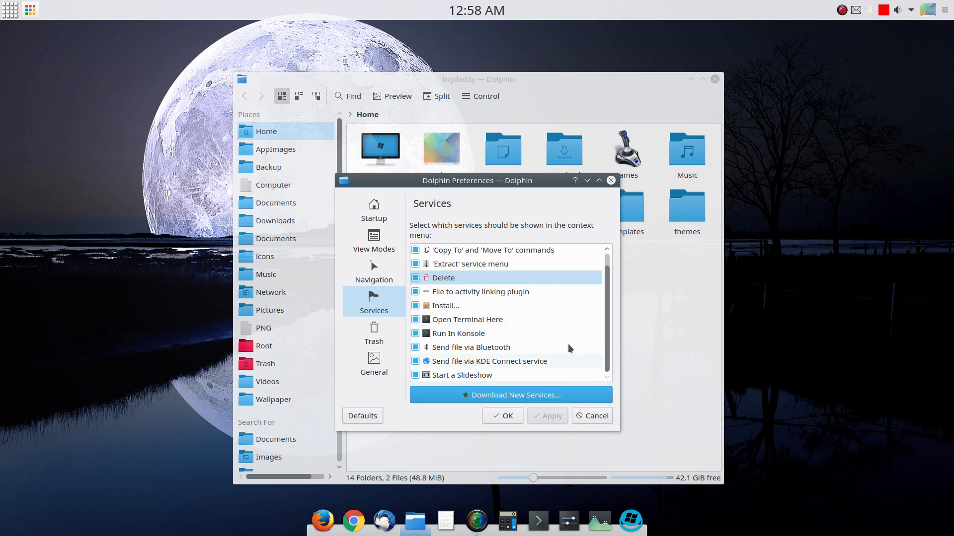
# Step: Review the Trash size limit settings and the General behavior settings in the preferences
pyautogui.moveTo(606, 270); pyautogui.dragTo(608, 244)
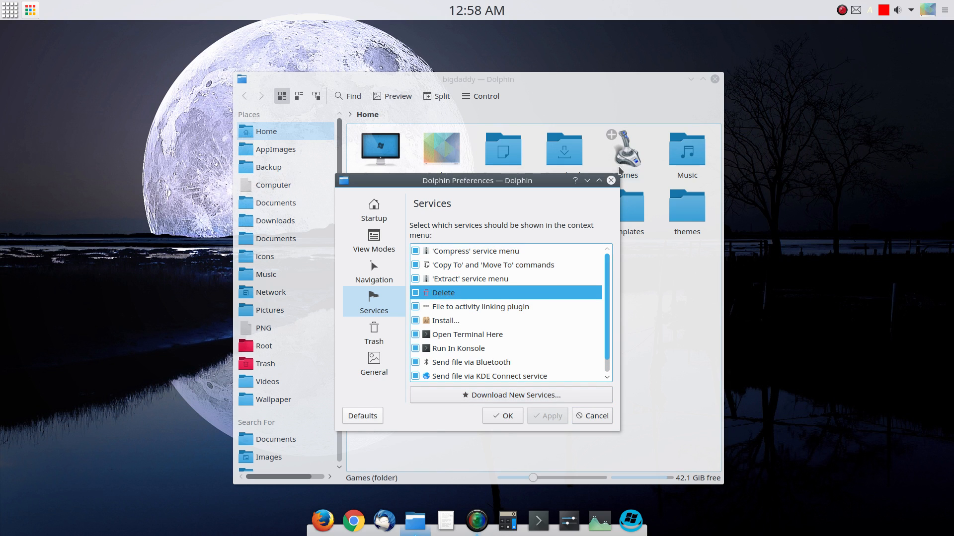
pyautogui.click(390, 330)
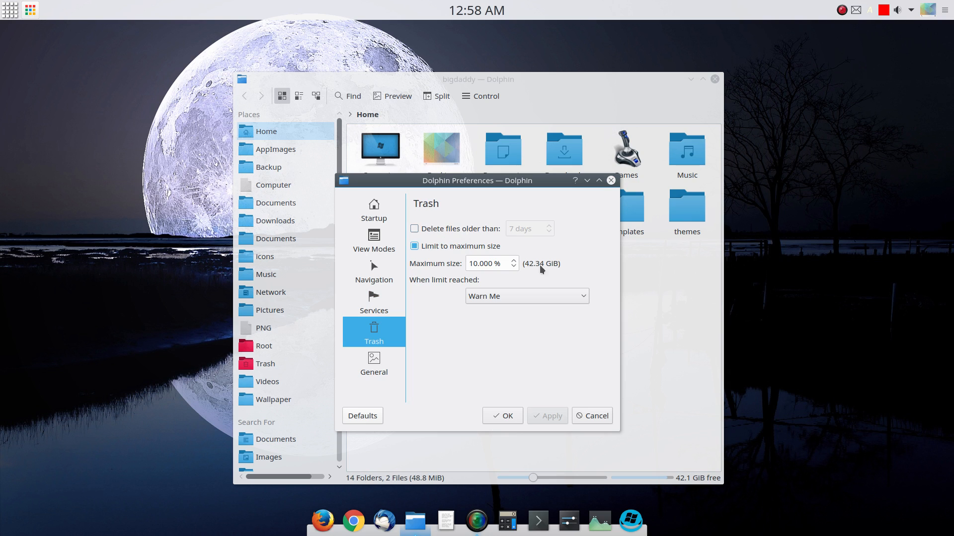
pyautogui.click(364, 366)
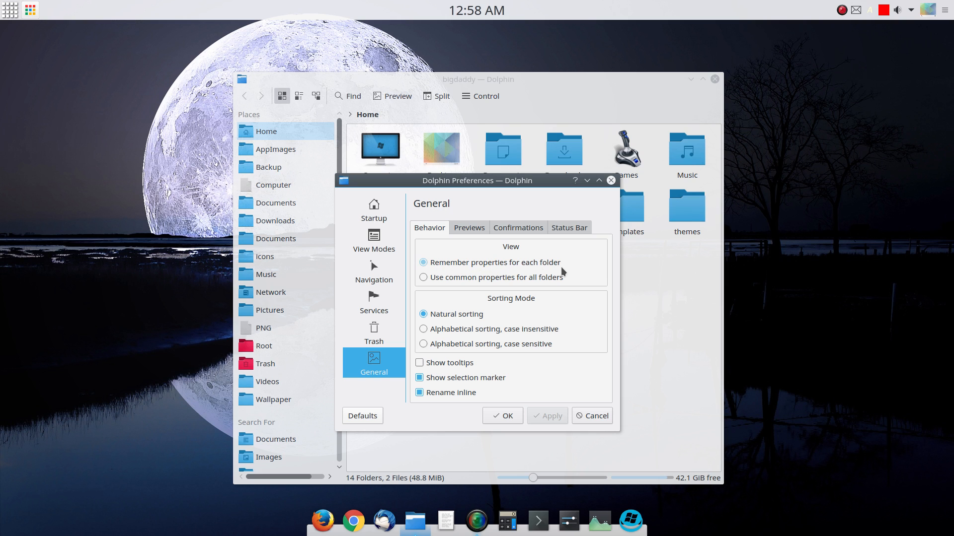
# Step: Move the preferences dialog aside, visit the Documents folder, return to Home and open the Music folder
pyautogui.moveTo(546, 182); pyautogui.dragTo(349, 233)
pyautogui.click(481, 297)
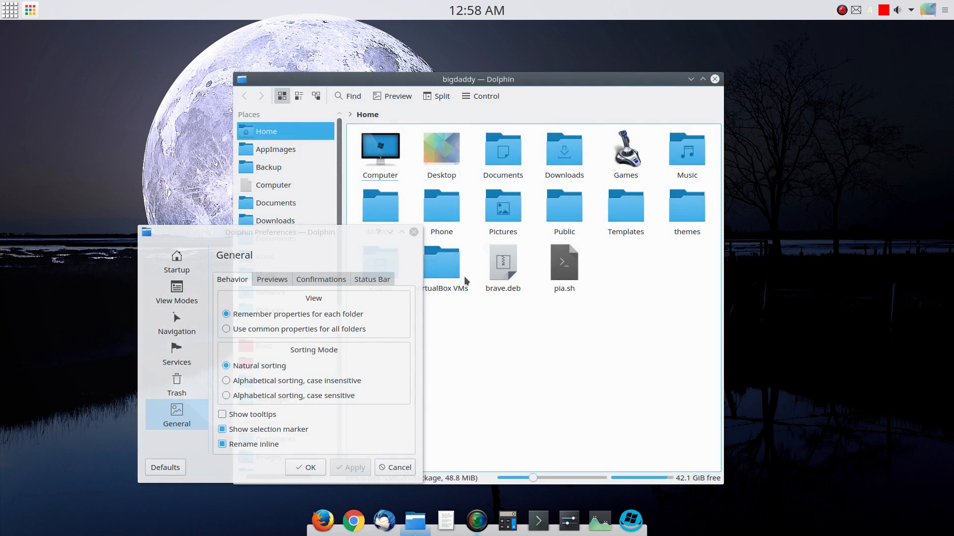
pyautogui.click(502, 149)
pyautogui.hotkey('alt', 'Left')
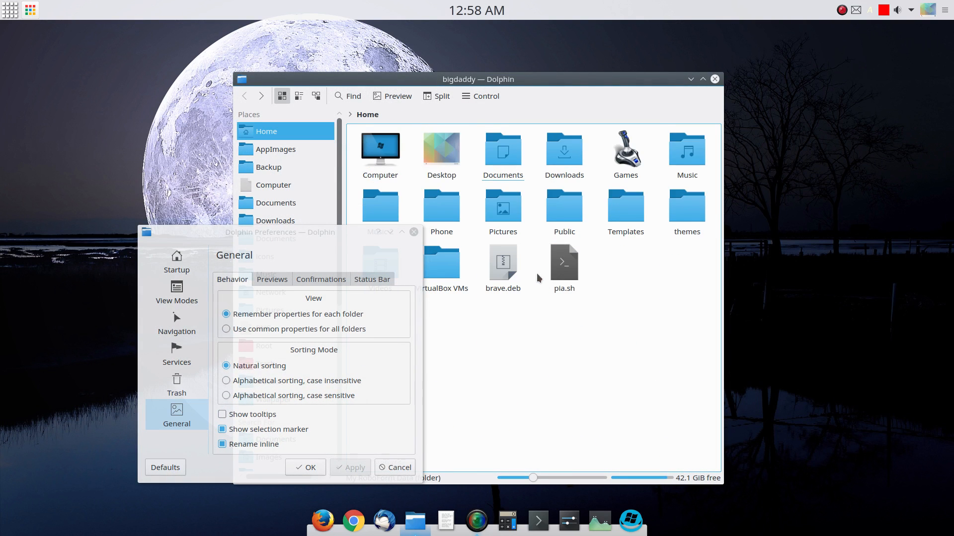
pyautogui.click(685, 154)
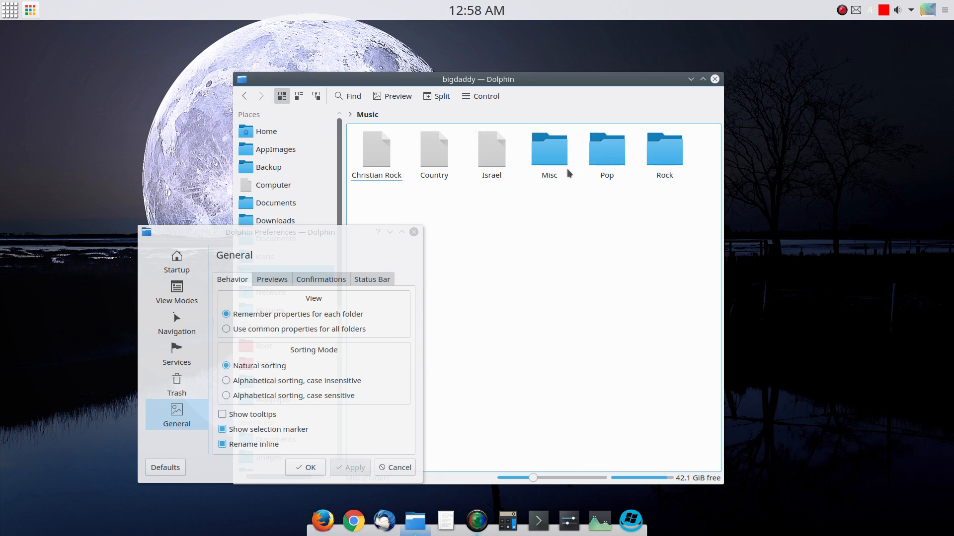
# Step: Open the Christian Rock folder in Music, try the Compact view and switch the folder to Details view
pyautogui.click(376, 149)
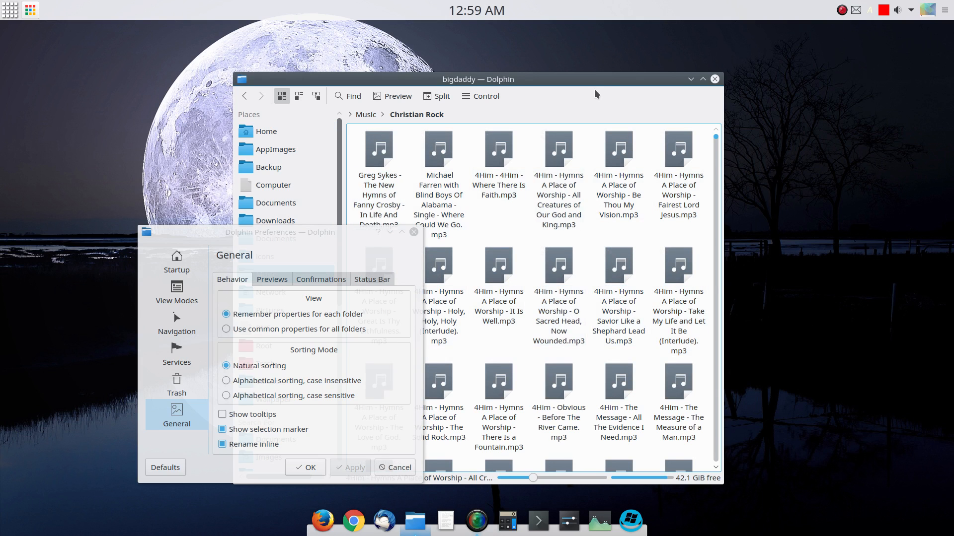
pyautogui.moveTo(592, 81); pyautogui.dragTo(709, 76)
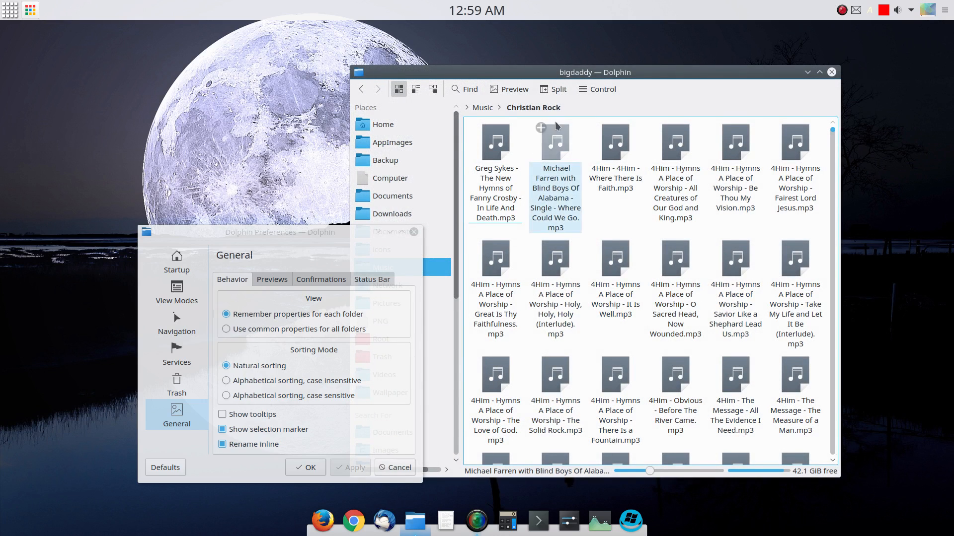
pyautogui.click(415, 90)
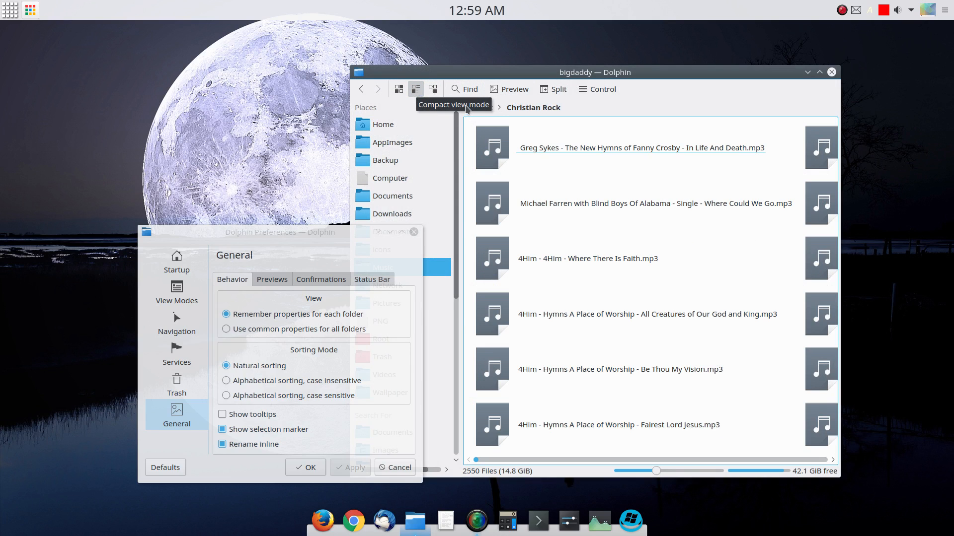
pyautogui.click(433, 89)
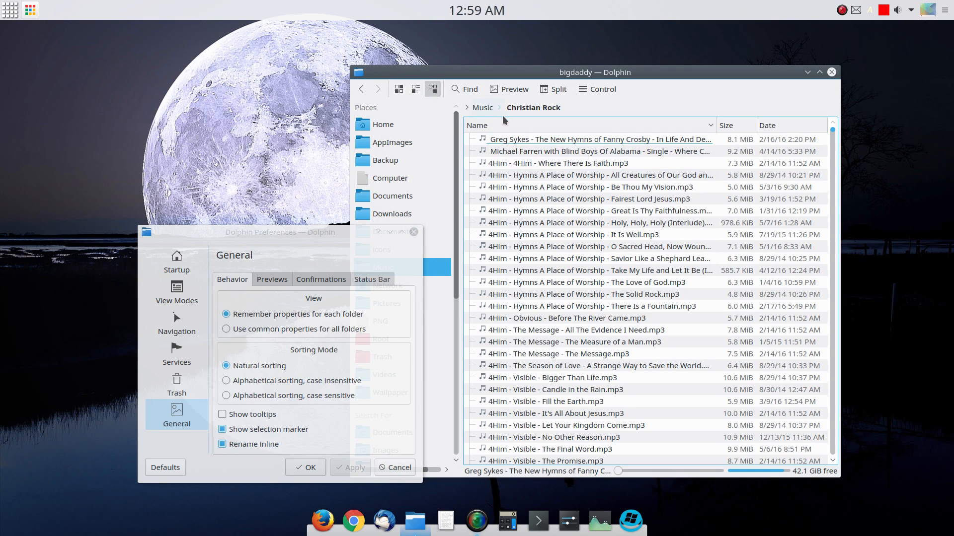
# Step: Look through the Christian Rock song list and return to its beginning
pyautogui.scroll(-20, 631, 248)
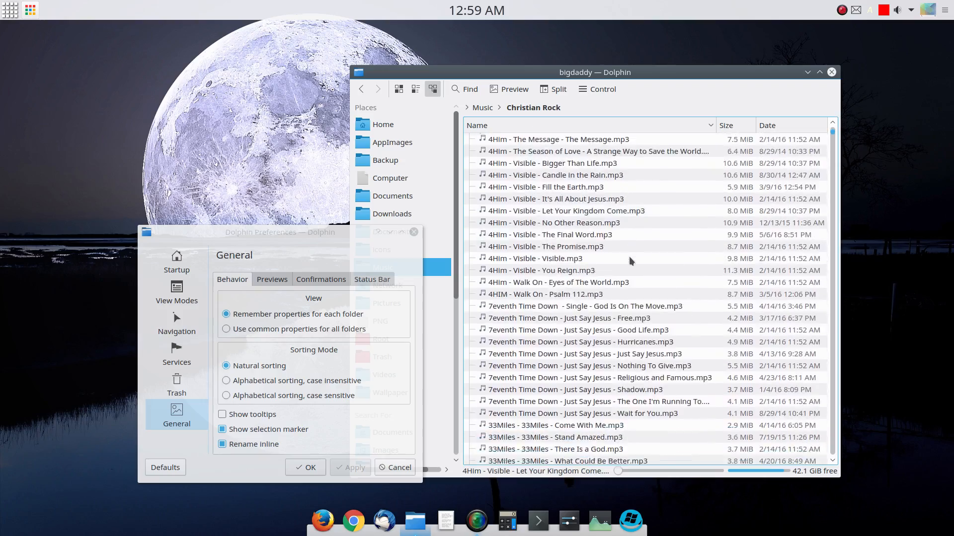
pyautogui.scroll(-20, 616, 264)
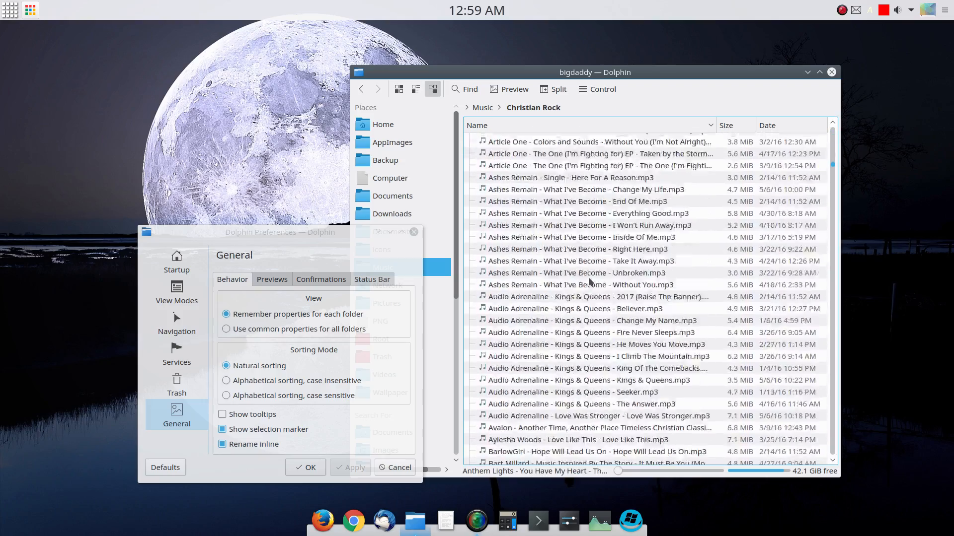
pyautogui.scroll(-20, 571, 293)
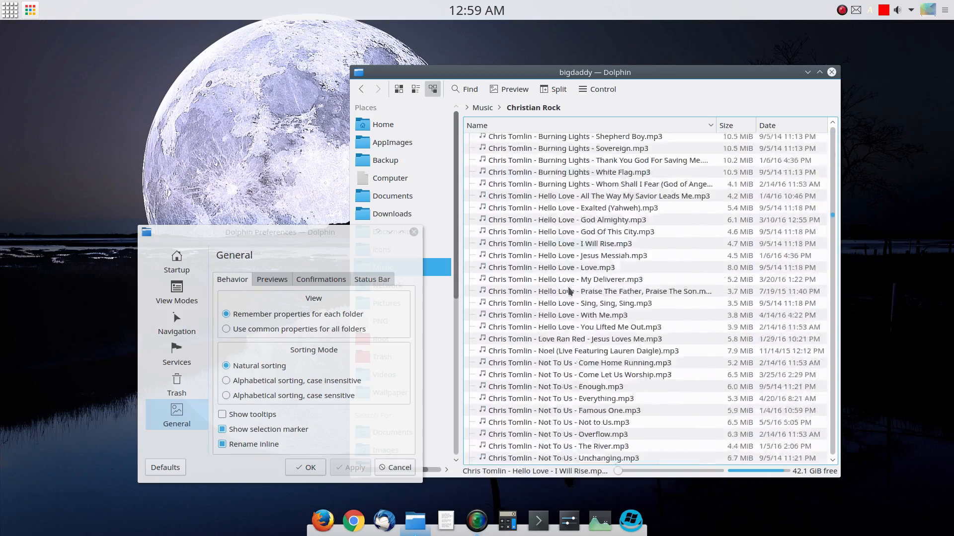
pyautogui.scroll(10, 568, 292)
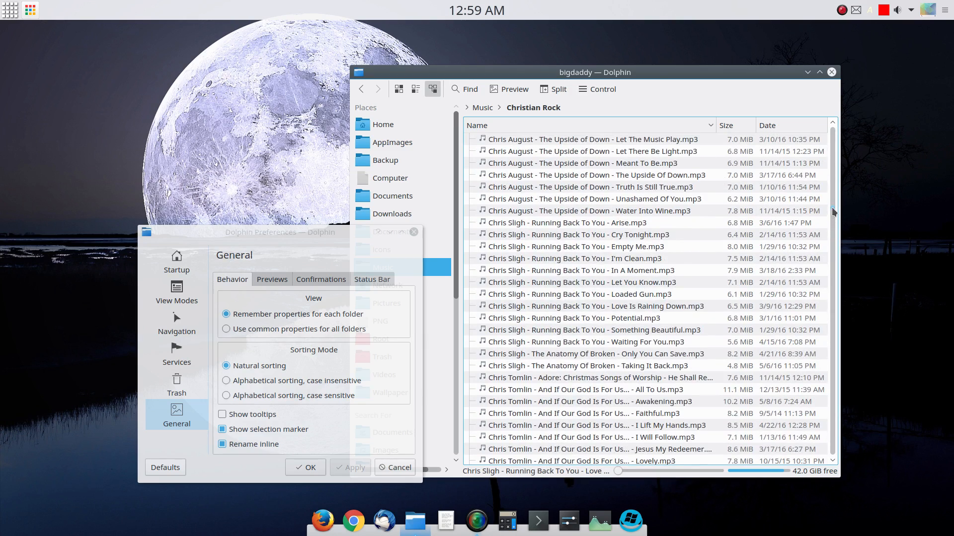
pyautogui.moveTo(832, 211); pyautogui.dragTo(832, 124)
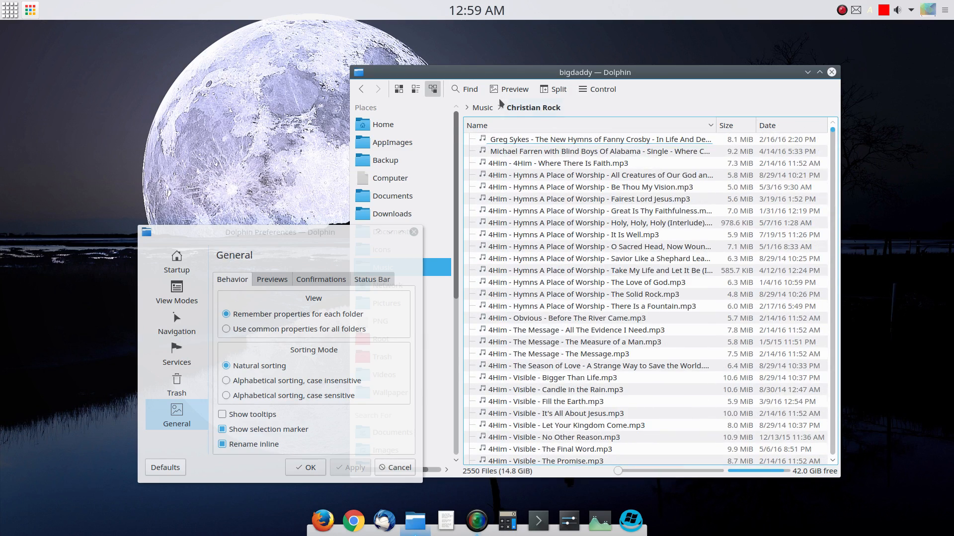
# Step: Go back to Music, reopen Christian Rock to compare the folders' view modes, and return to Home
pyautogui.click(362, 90)
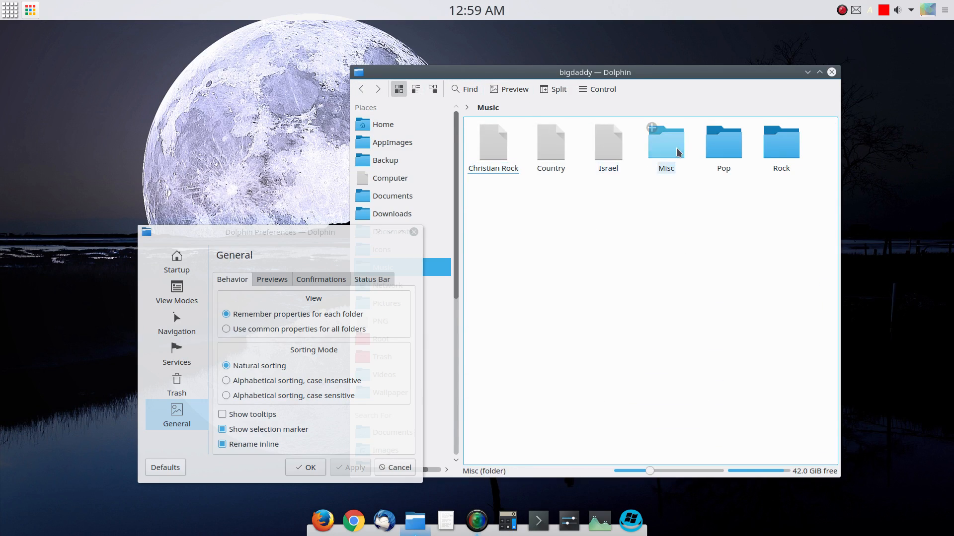
pyautogui.moveTo(332, 240); pyautogui.dragTo(447, 196)
pyautogui.click(511, 174)
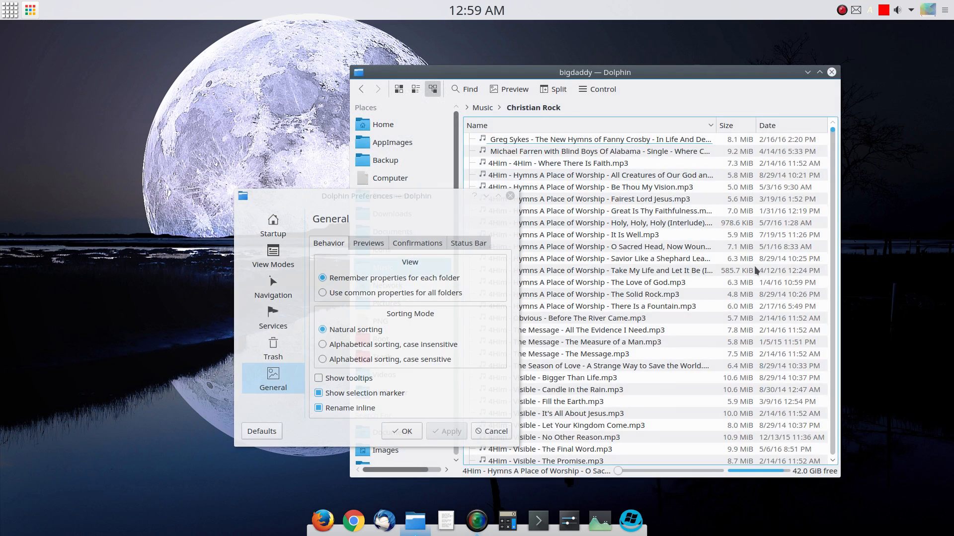
pyautogui.click(368, 128)
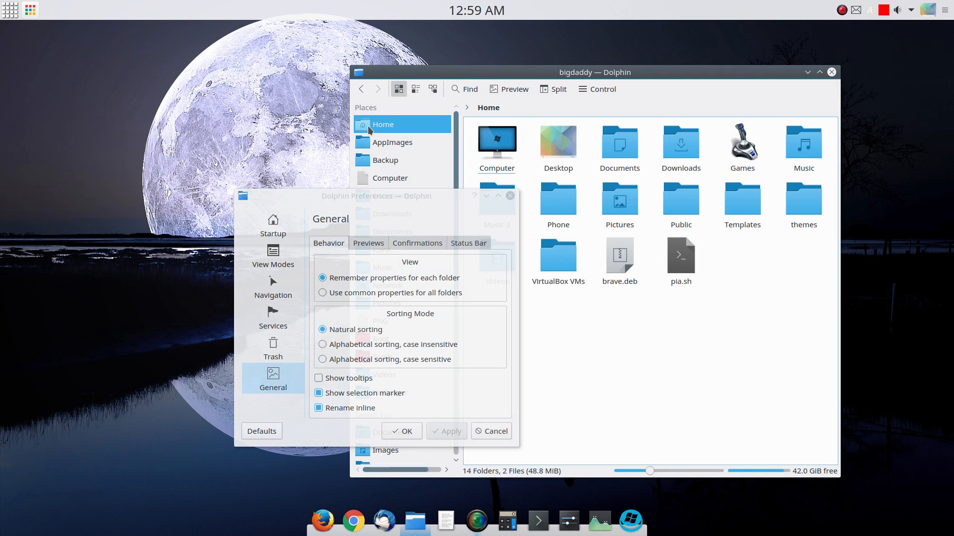
# Step: Review the Details and Icons settings under View Modes in the preferences and return to the General behavior settings
pyautogui.moveTo(367, 308); pyautogui.dragTo(558, 268)
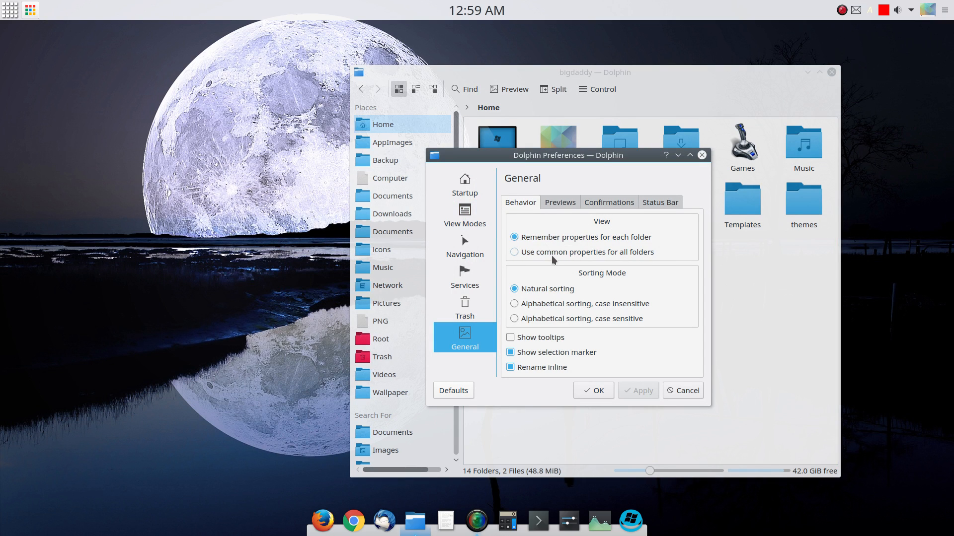
pyautogui.click(471, 221)
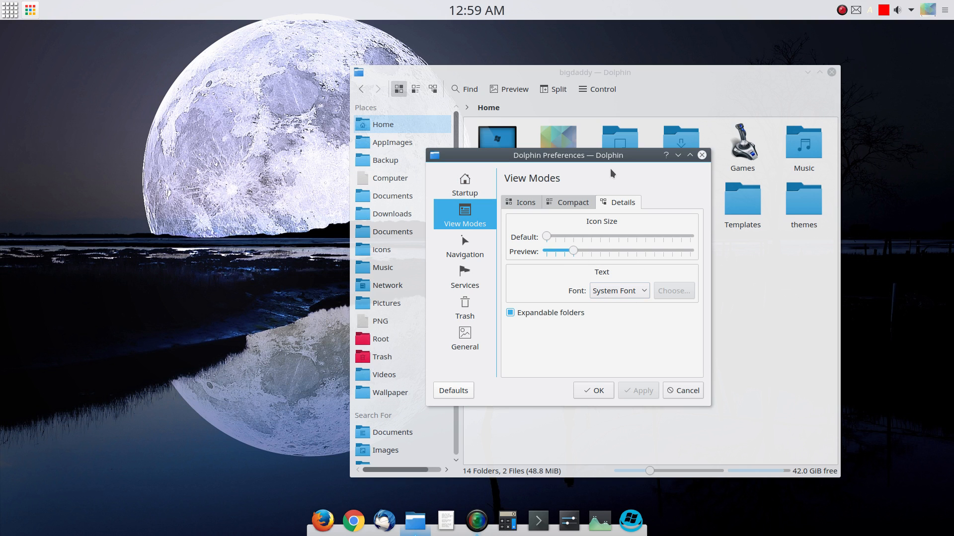
pyautogui.moveTo(611, 170); pyautogui.dragTo(412, 197)
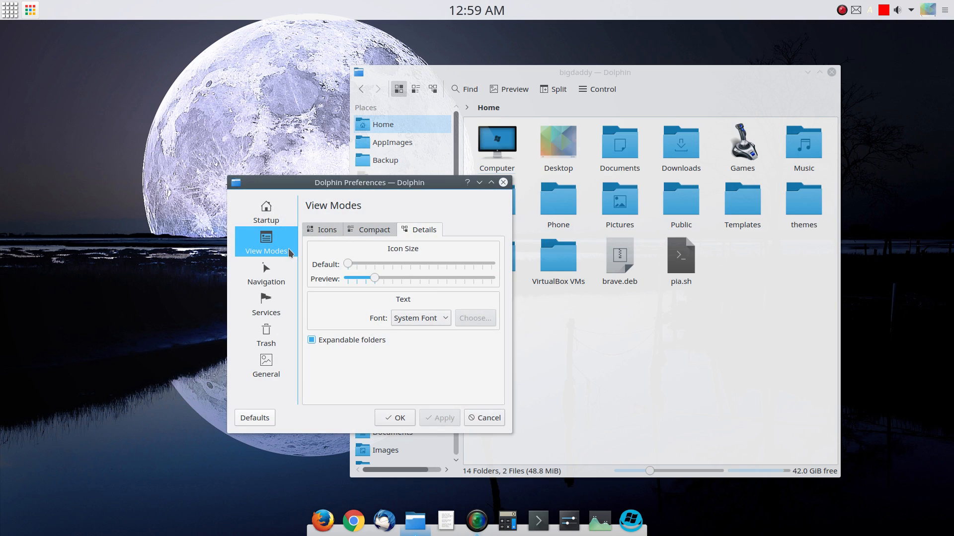
pyautogui.click(324, 231)
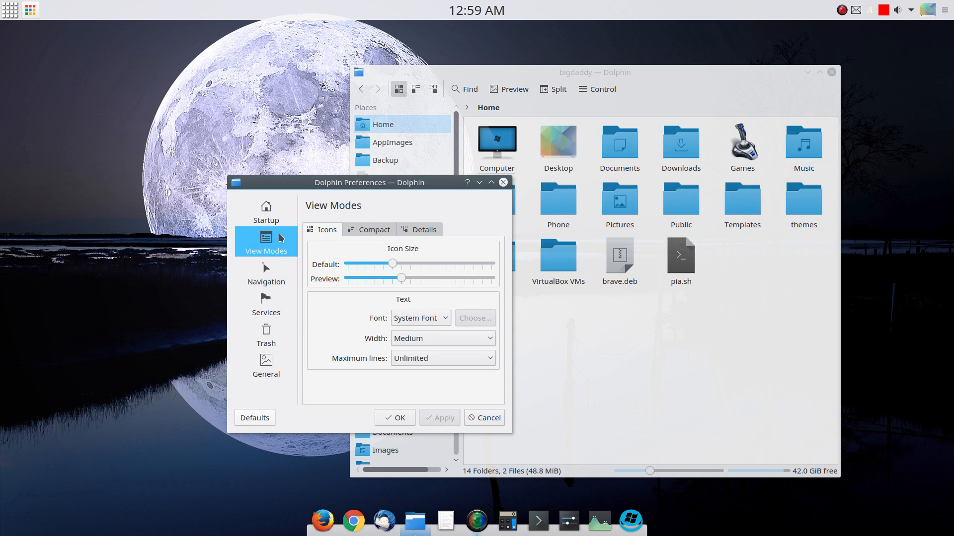
pyautogui.click(268, 364)
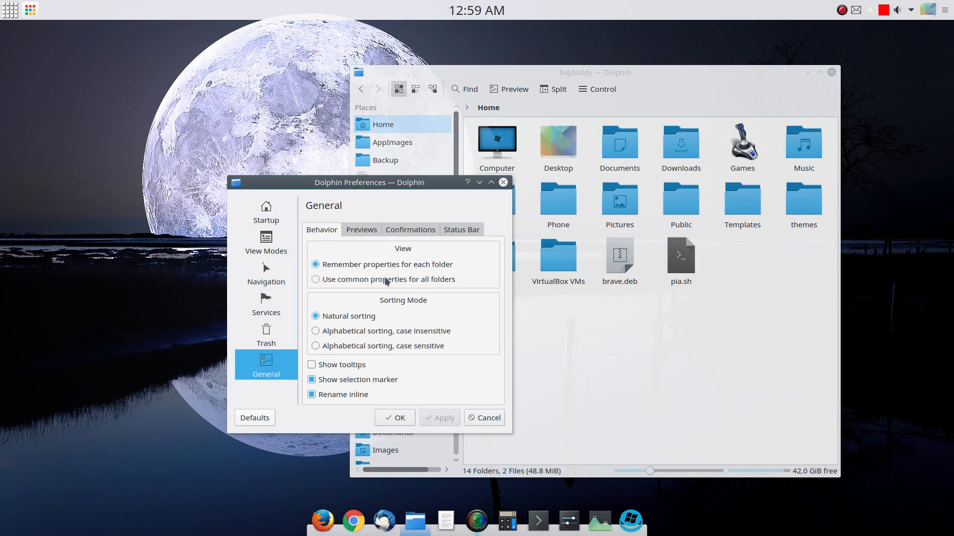
# Step: Open the Documents folder, move the preferences dialog clear of the files and look through the folder's contents
pyautogui.click(674, 366)
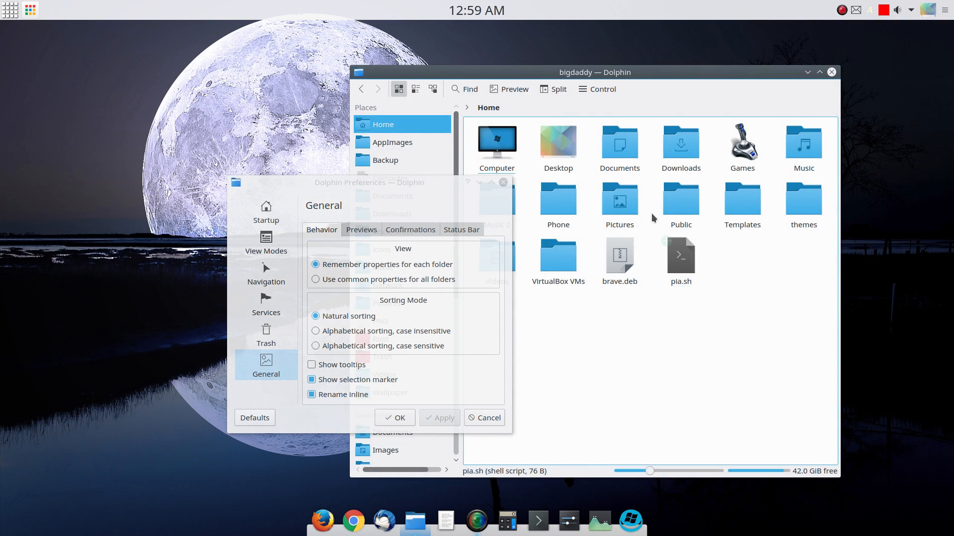
pyautogui.click(627, 162)
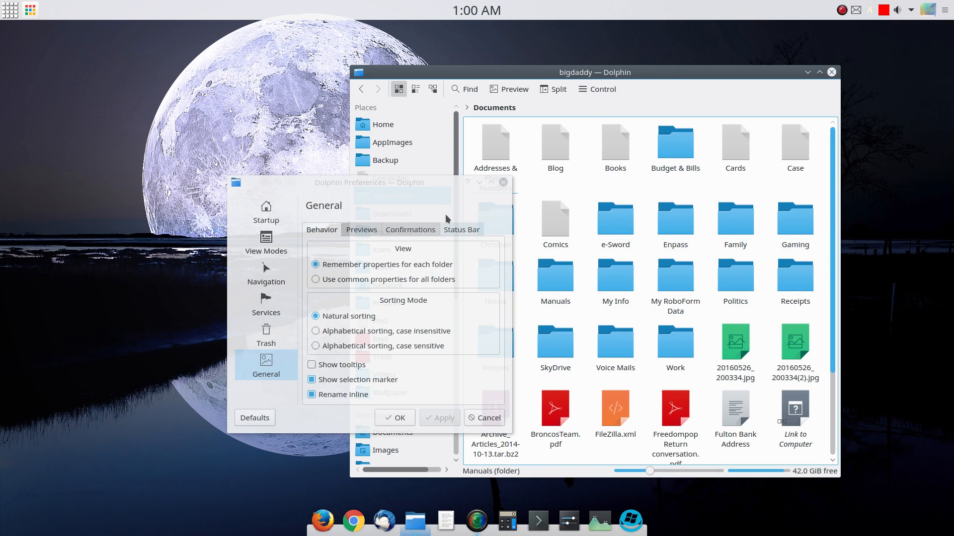
pyautogui.click(431, 184)
pyautogui.moveTo(431, 188); pyautogui.dragTo(630, 159)
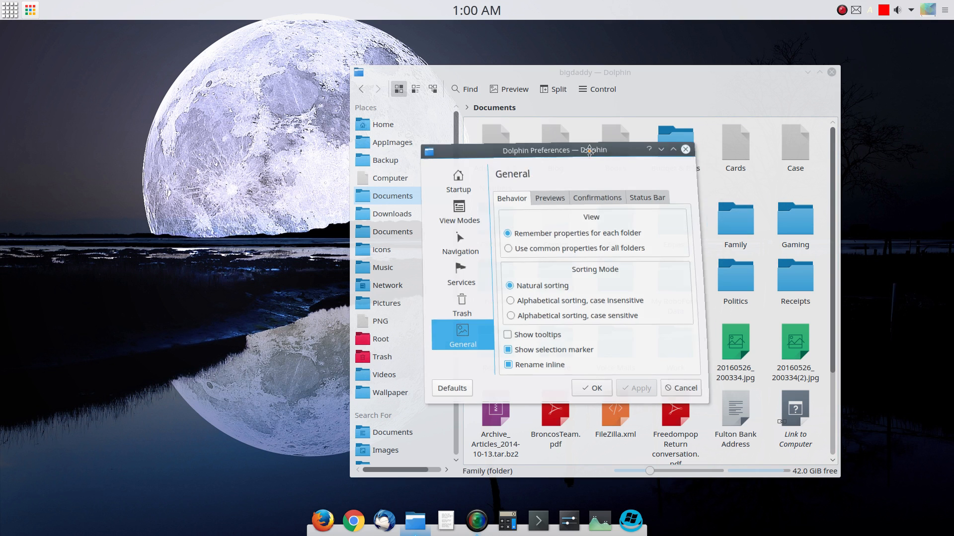
pyautogui.moveTo(645, 154); pyautogui.dragTo(433, 157)
pyautogui.click(675, 87)
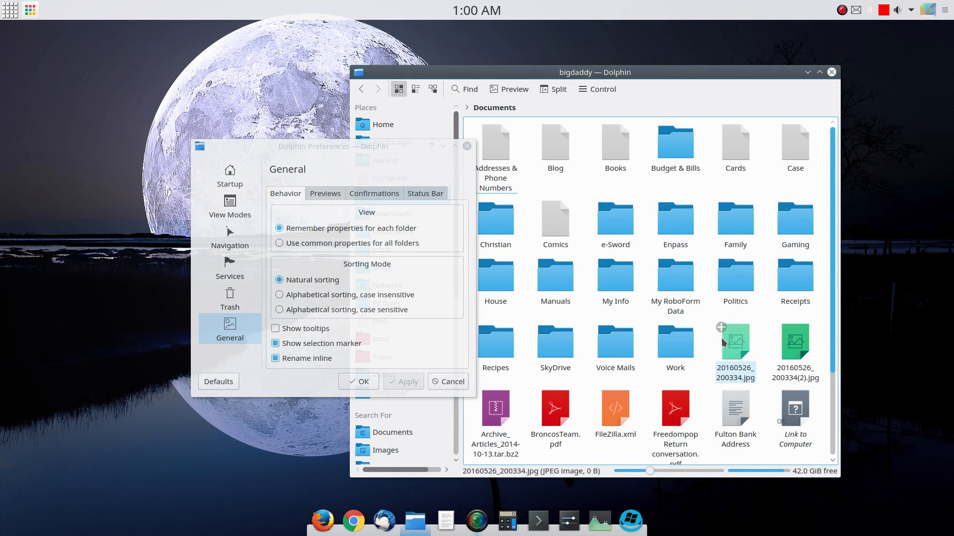
pyautogui.scroll(-2, 638, 397)
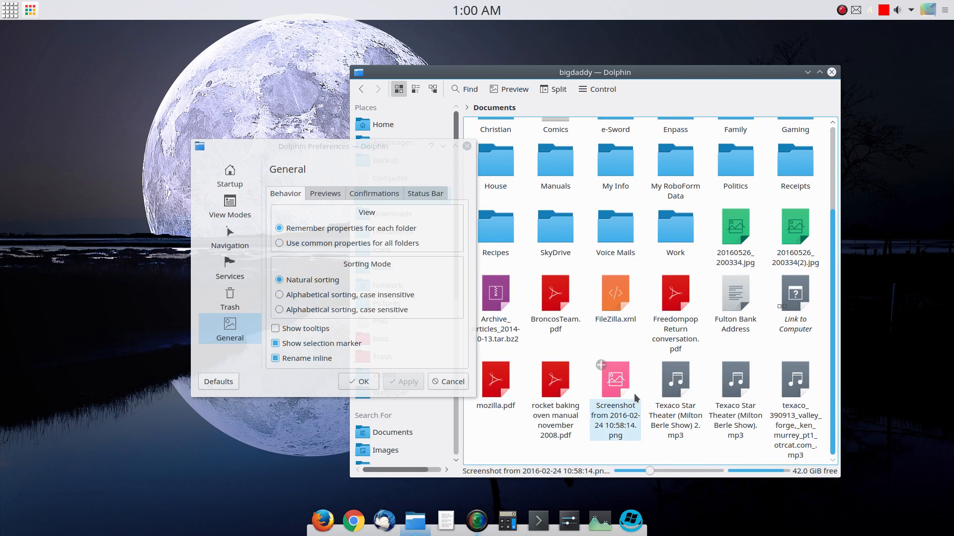
pyautogui.scroll(2, 634, 393)
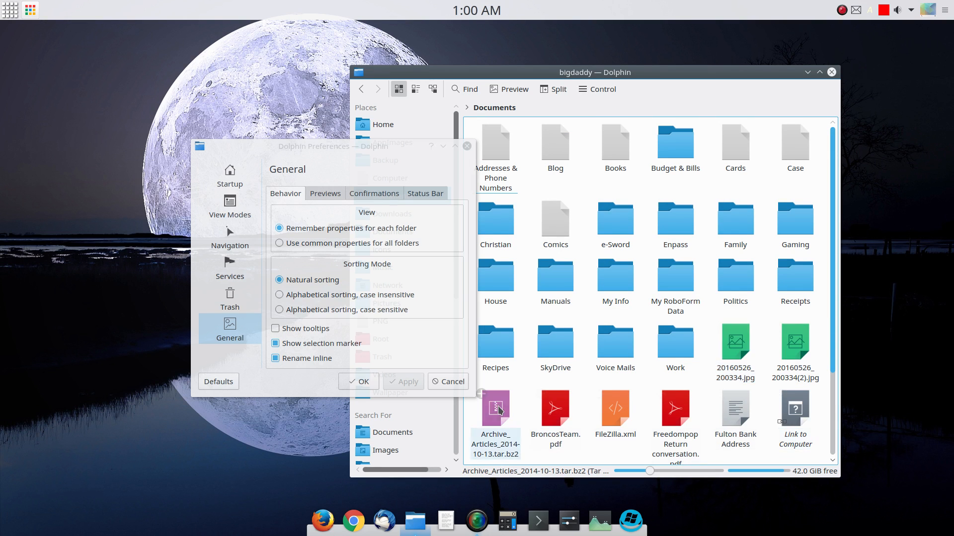
# Step: Apply case-insensitive alphabetical sorting and check the file order in the Documents and Downloads folders
pyautogui.click(356, 297)
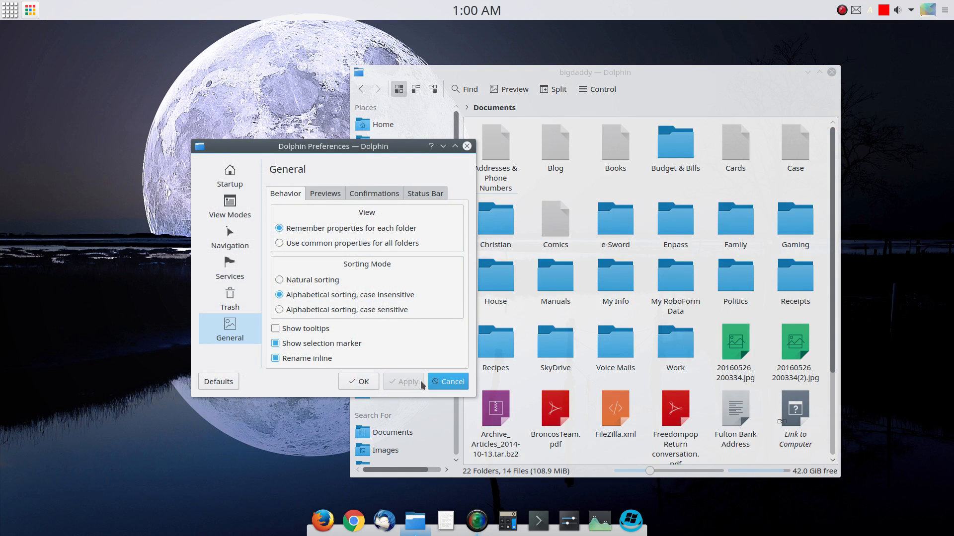
pyautogui.scroll(-2, 707, 350)
pyautogui.scroll(2, 696, 349)
pyautogui.hotkey('alt', 'Left')
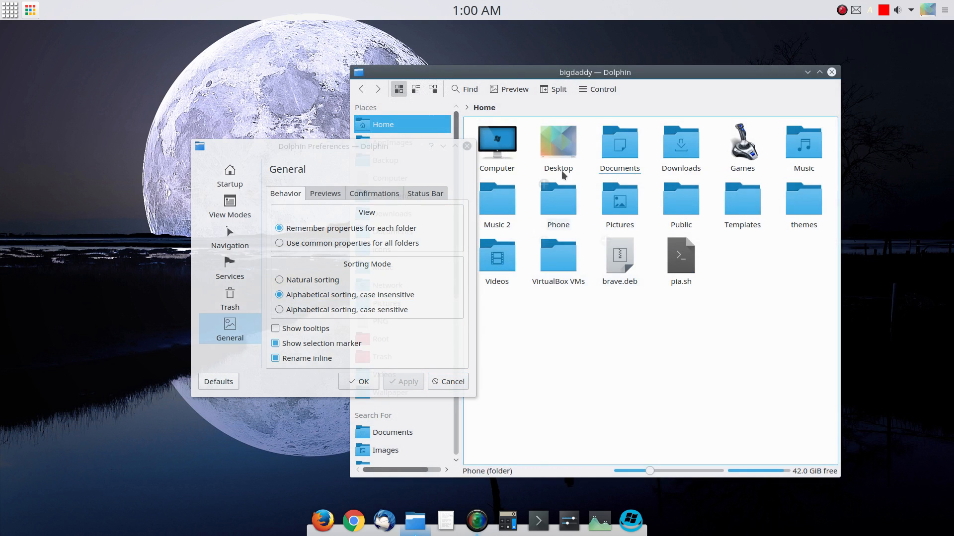
pyautogui.click(668, 149)
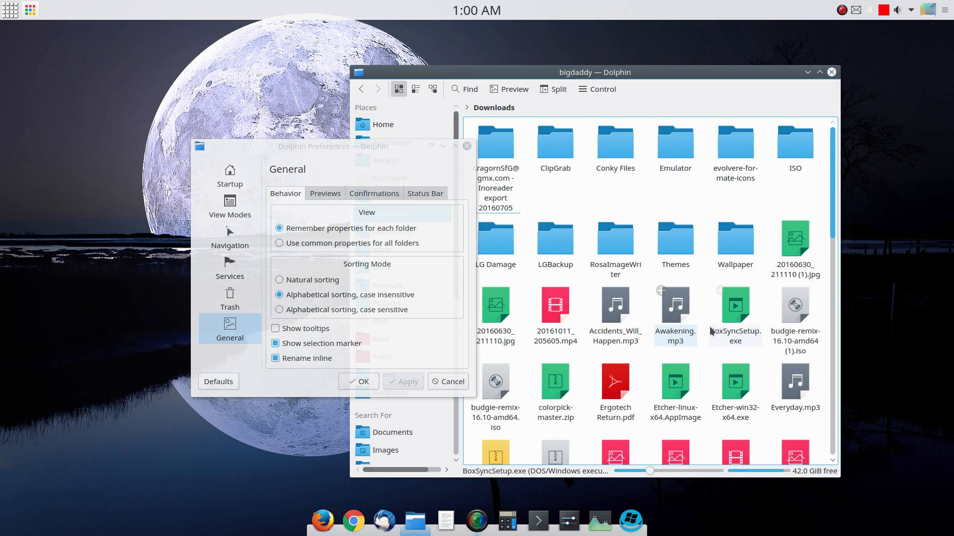
pyautogui.scroll(-3, 666, 313)
pyautogui.scroll(3, 625, 331)
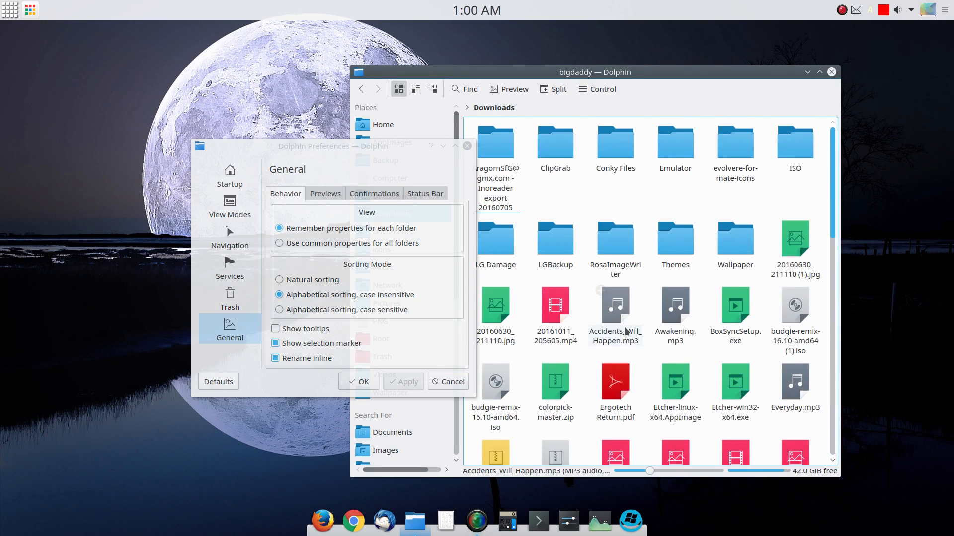
# Step: Apply natural sorting again and turn off previews for folders in the General preferences
pyautogui.click(311, 283)
pyautogui.click(407, 381)
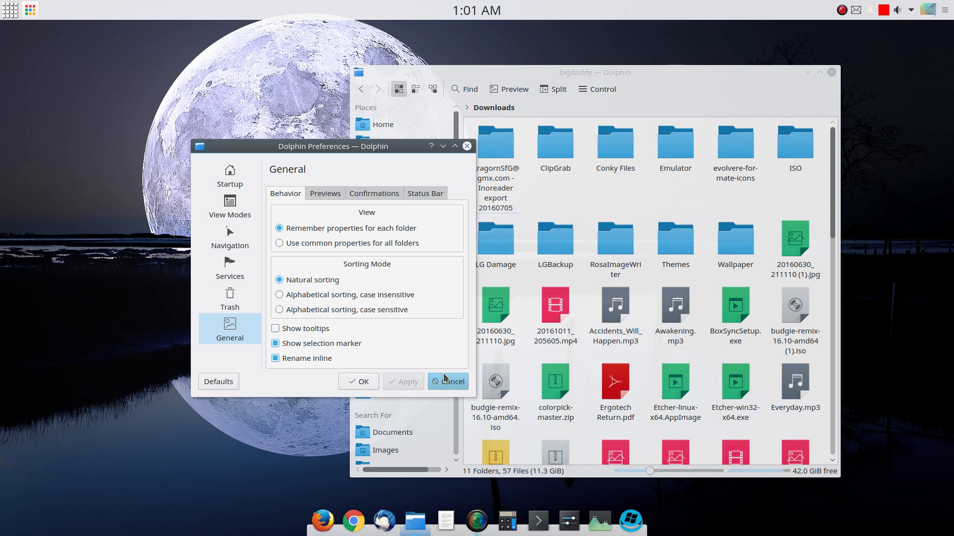
pyautogui.click(330, 197)
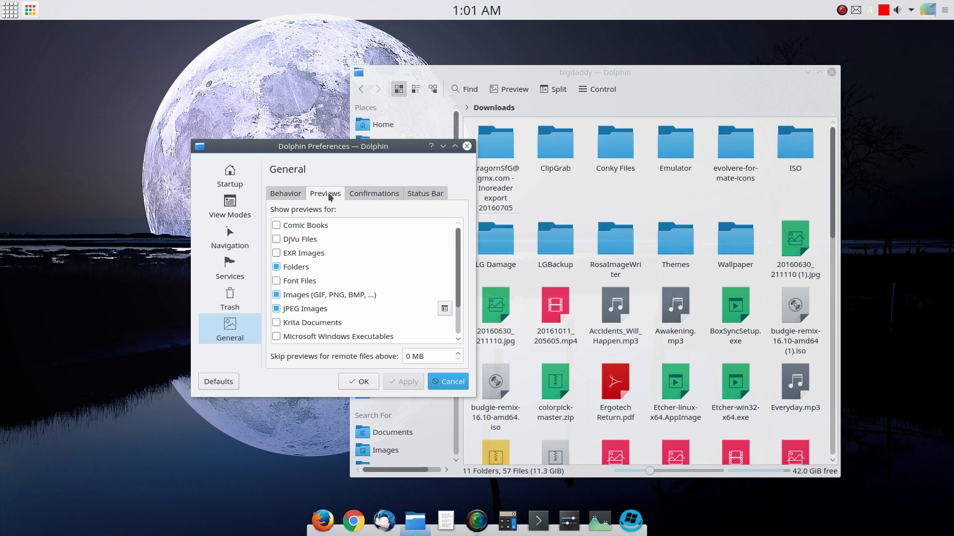
pyautogui.moveTo(378, 146); pyautogui.dragTo(293, 141)
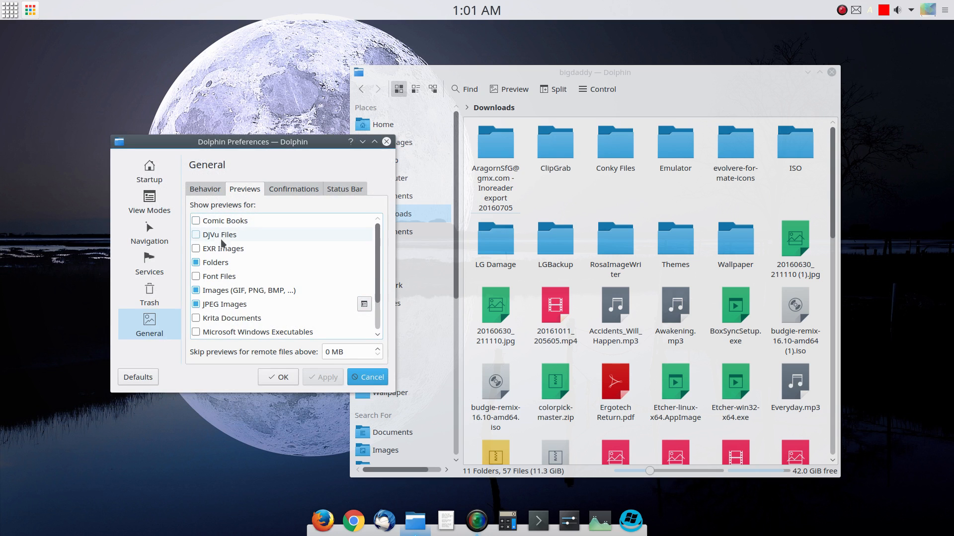
pyautogui.click(198, 263)
pyautogui.click(323, 377)
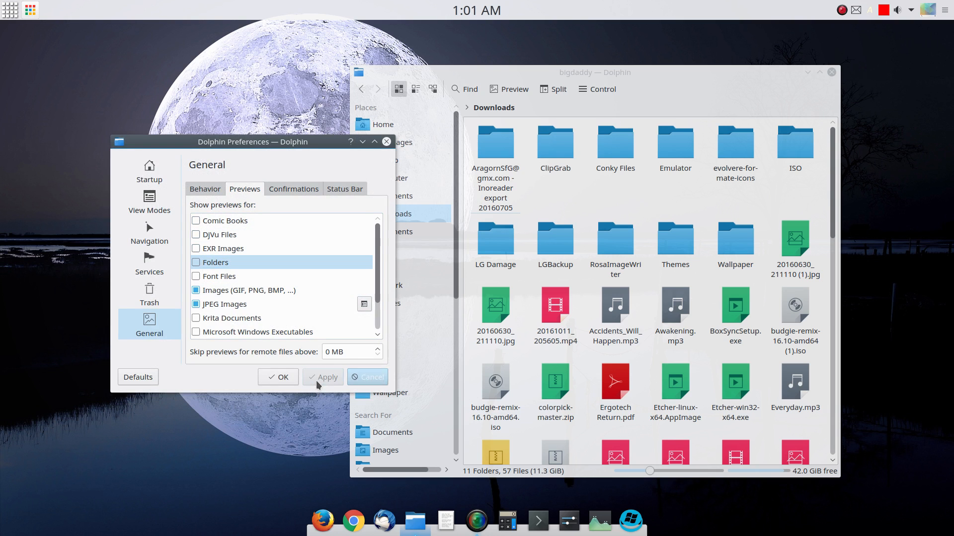
# Step: Open the Home folder and turn on previews for its contents
pyautogui.click(654, 77)
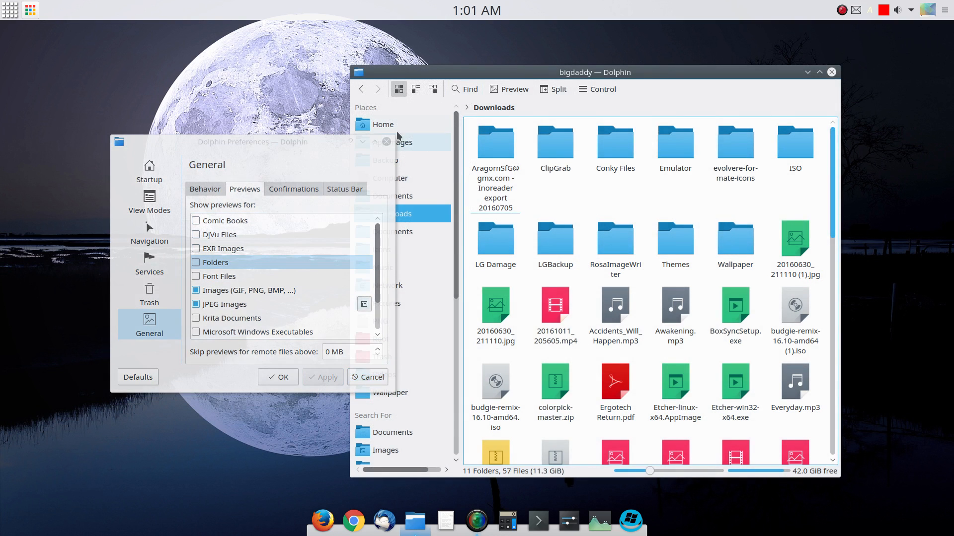
pyautogui.click(383, 124)
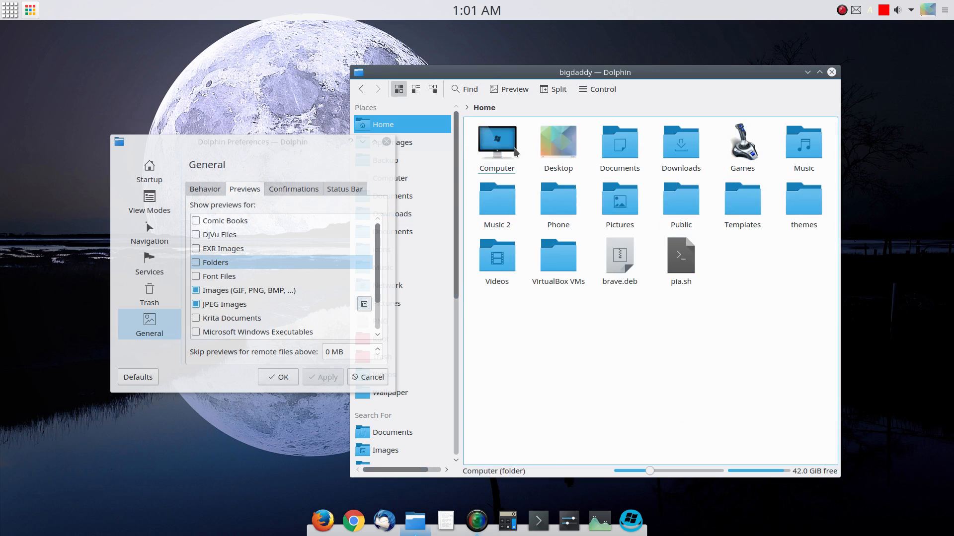
pyautogui.click(511, 88)
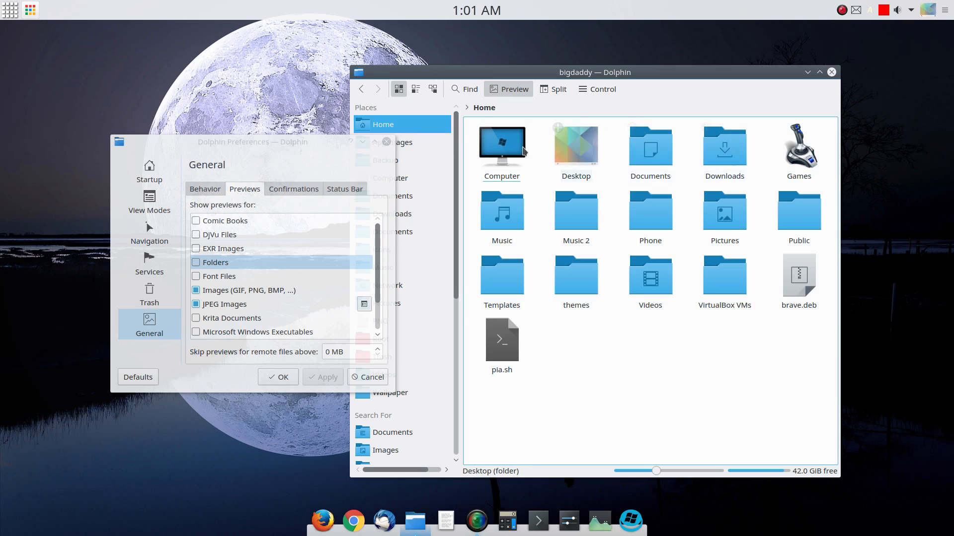
pyautogui.click(607, 89)
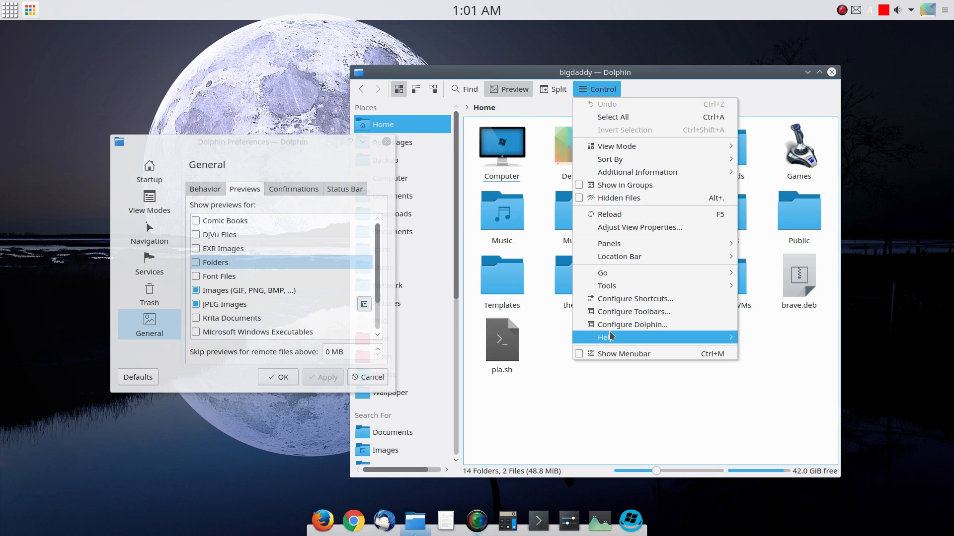
pyautogui.click(149, 273)
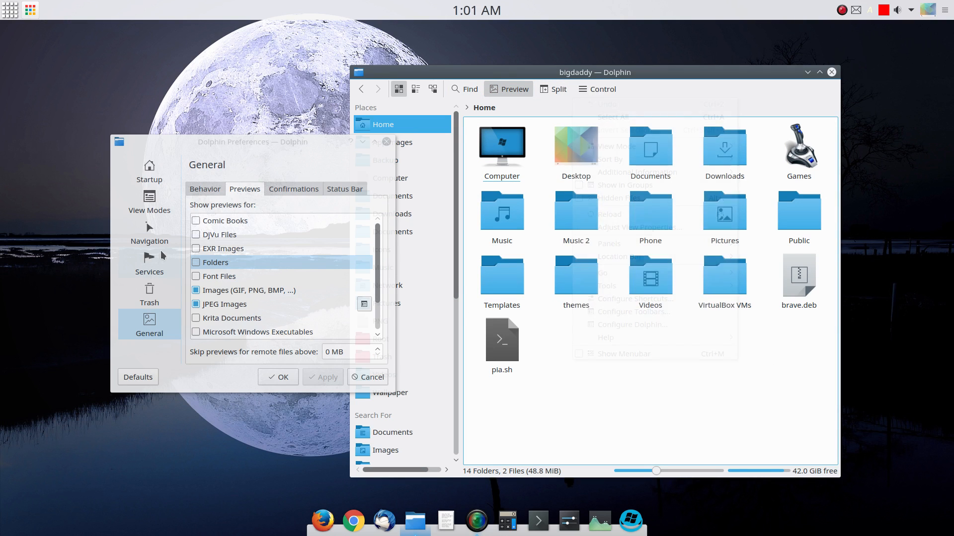
# Step: Reduce the preview icon size of the Icons view mode to match the default icon size and apply it
pyautogui.click(159, 211)
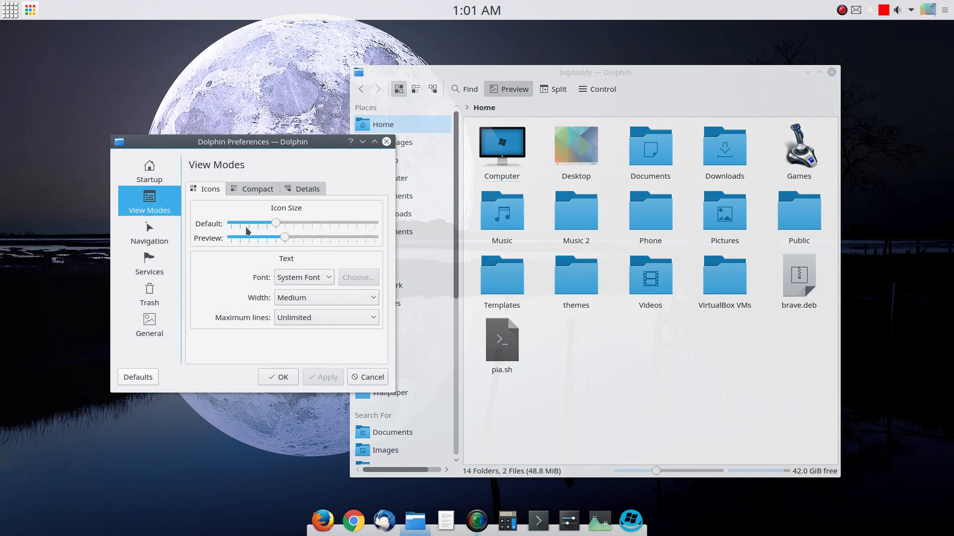
pyautogui.moveTo(285, 237); pyautogui.dragTo(273, 240)
pyautogui.click(321, 378)
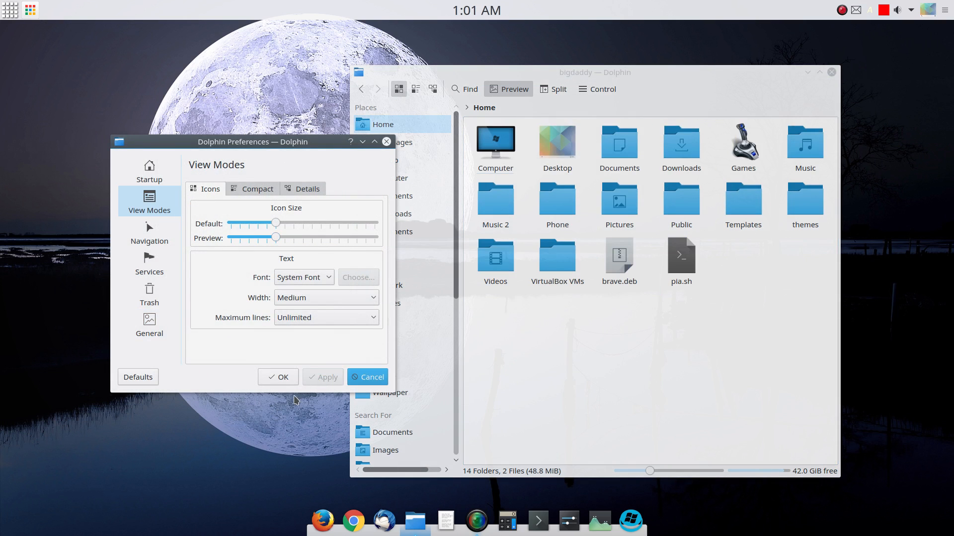
pyautogui.click(687, 385)
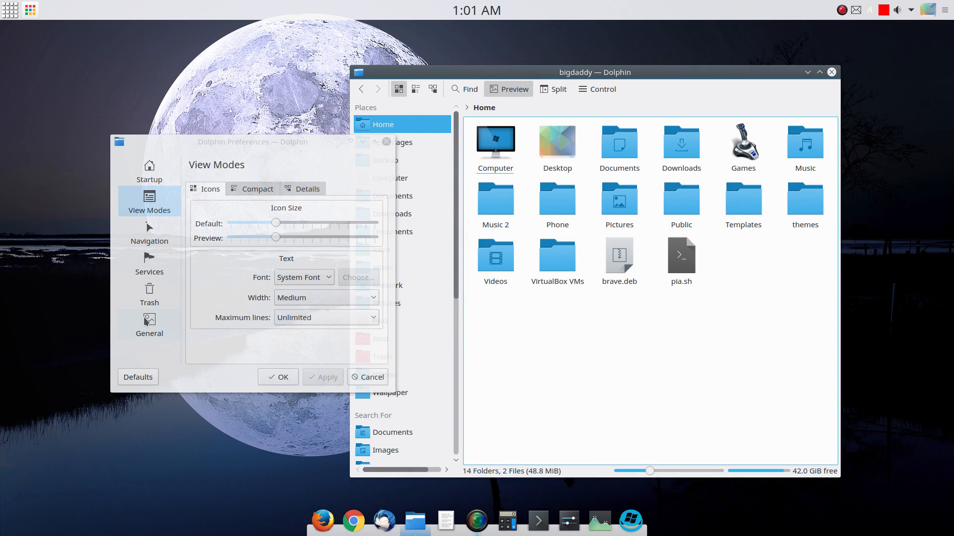
# Step: Enable previews for SVG Images in the General preferences and apply the change
pyautogui.click(159, 336)
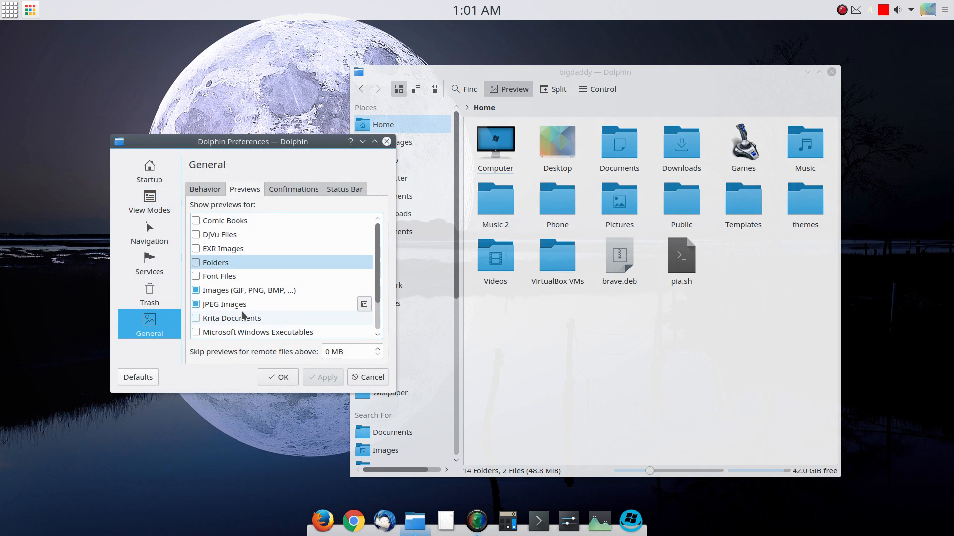
pyautogui.click(743, 312)
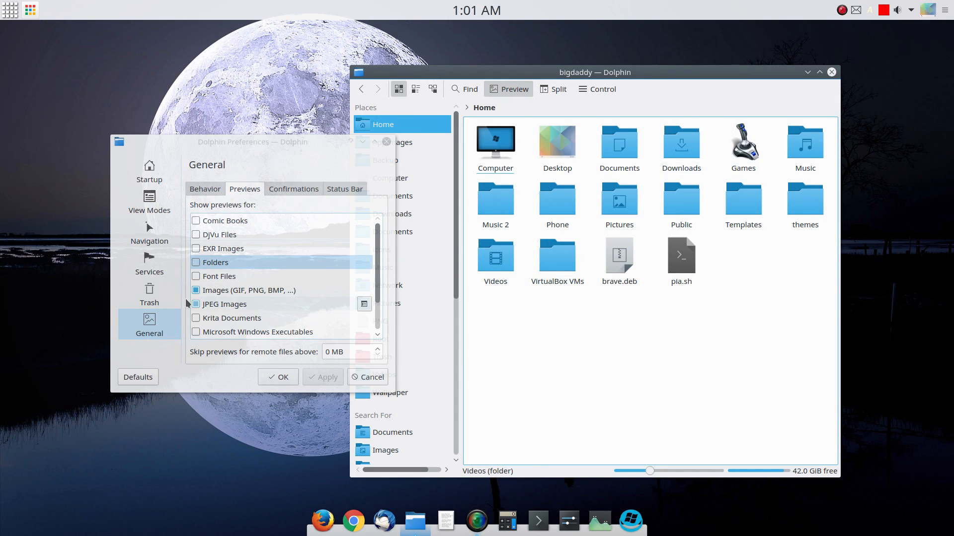
pyautogui.scroll(-1, 217, 303)
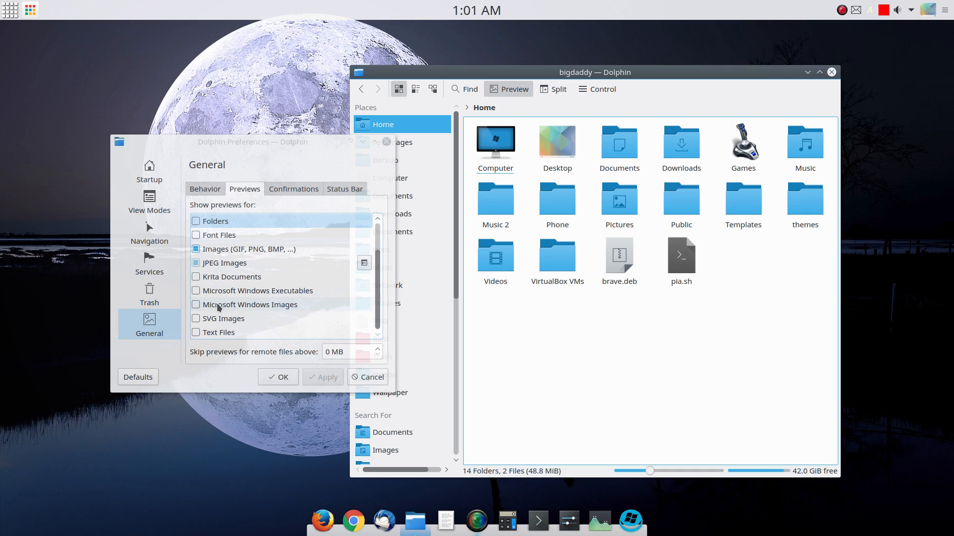
pyautogui.click(196, 320)
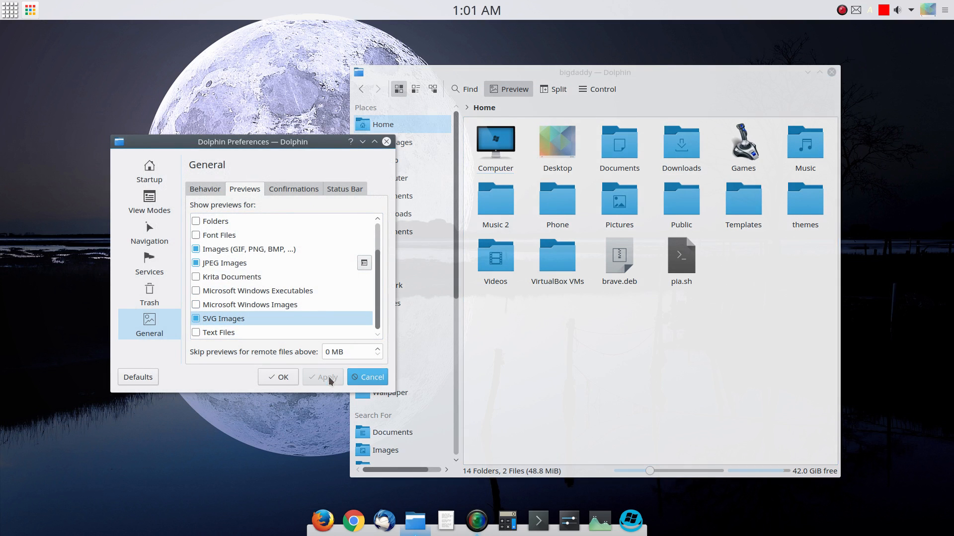
pyautogui.scroll(1, 212, 328)
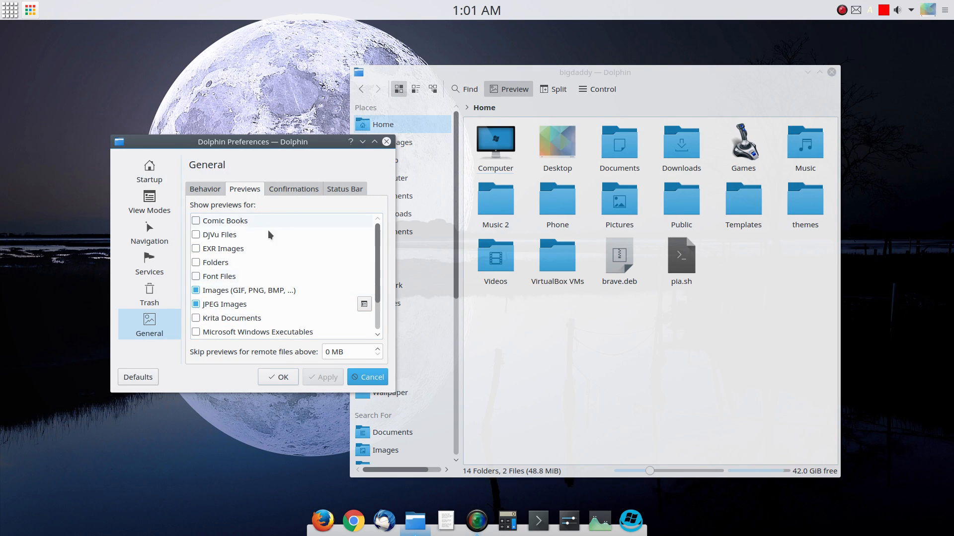
# Step: Turn the confirmation for executing scripts or desktop files on and off again in the General preferences, and apply
pyautogui.click(300, 188)
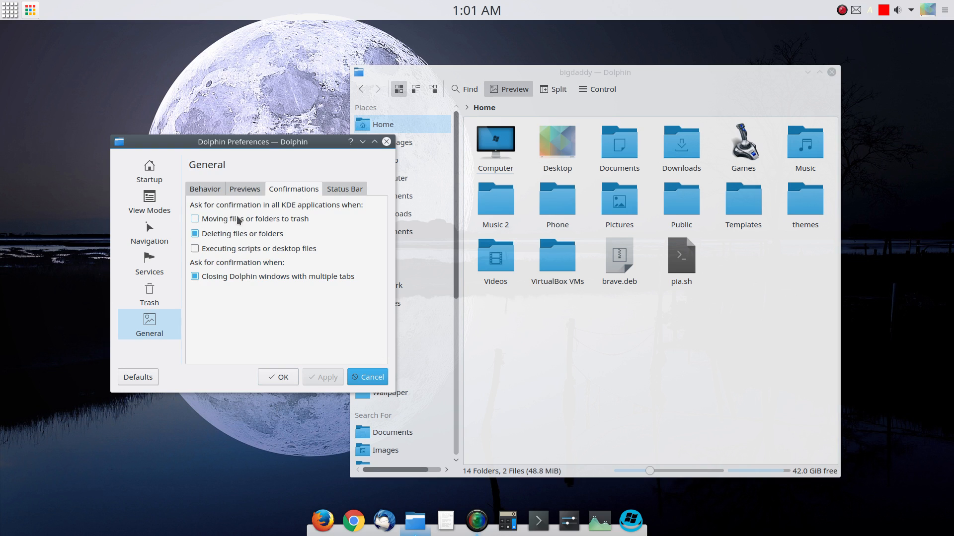
pyautogui.click(265, 235)
pyautogui.click(195, 250)
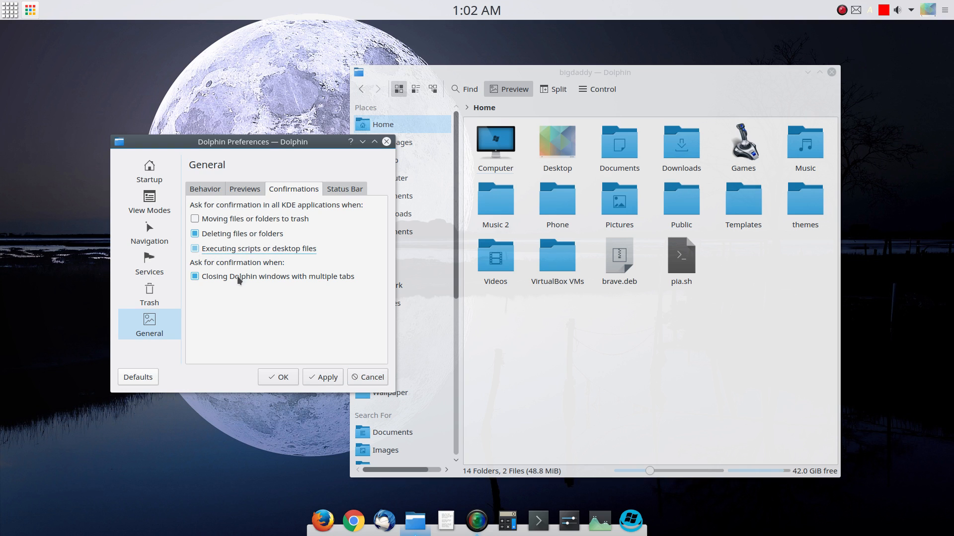
pyautogui.click(198, 250)
pyautogui.click(312, 378)
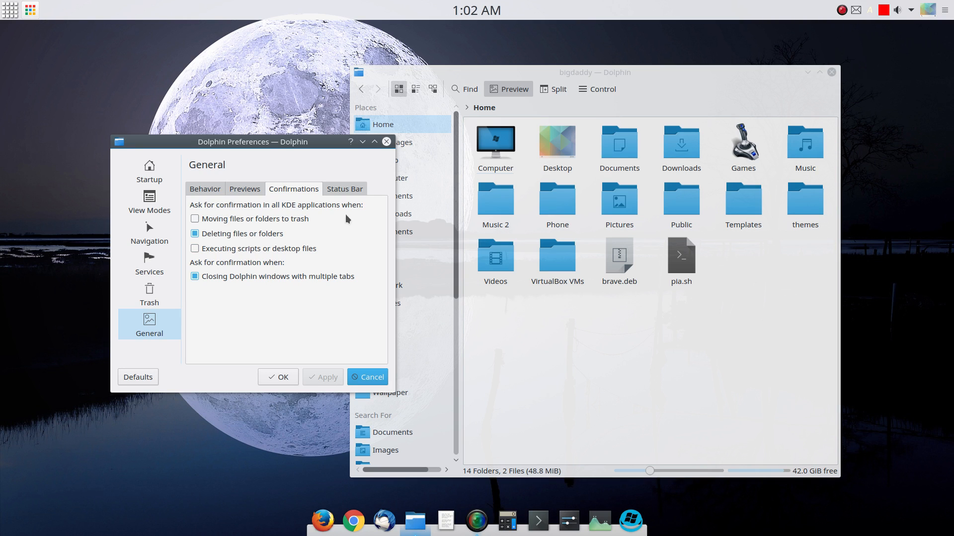
# Step: Hide the status bar's zoom slider and apply, then restore the slider and apply again
pyautogui.click(348, 189)
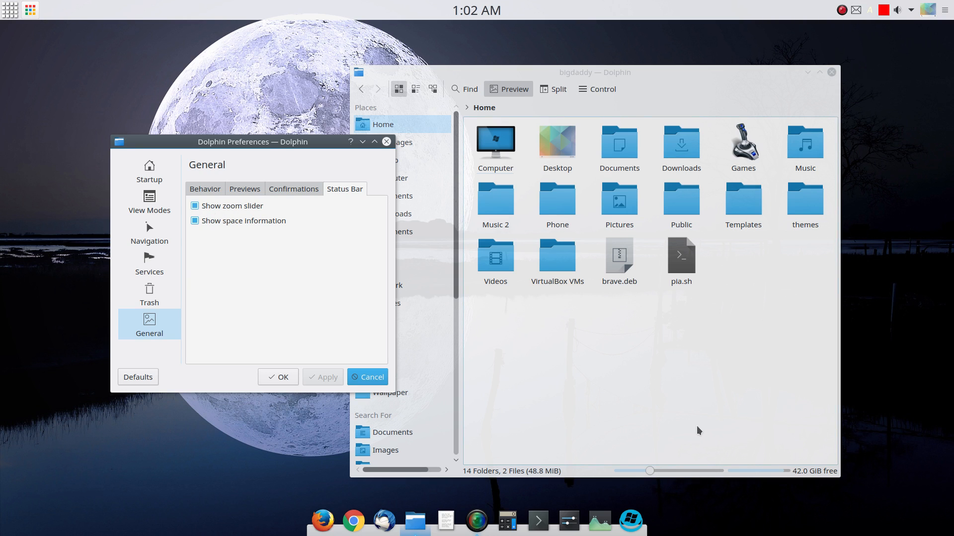
pyautogui.click(215, 206)
pyautogui.click(325, 377)
pyautogui.click(207, 206)
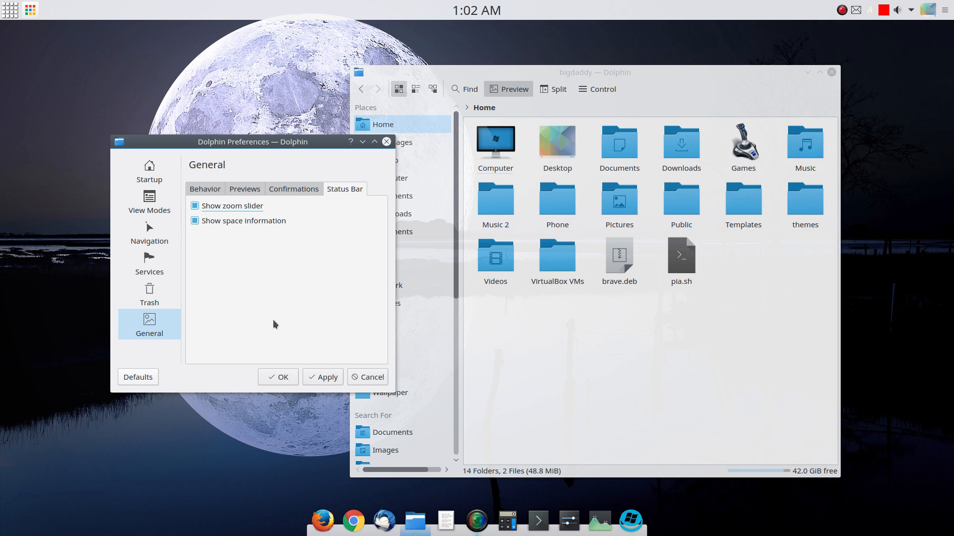
pyautogui.click(319, 379)
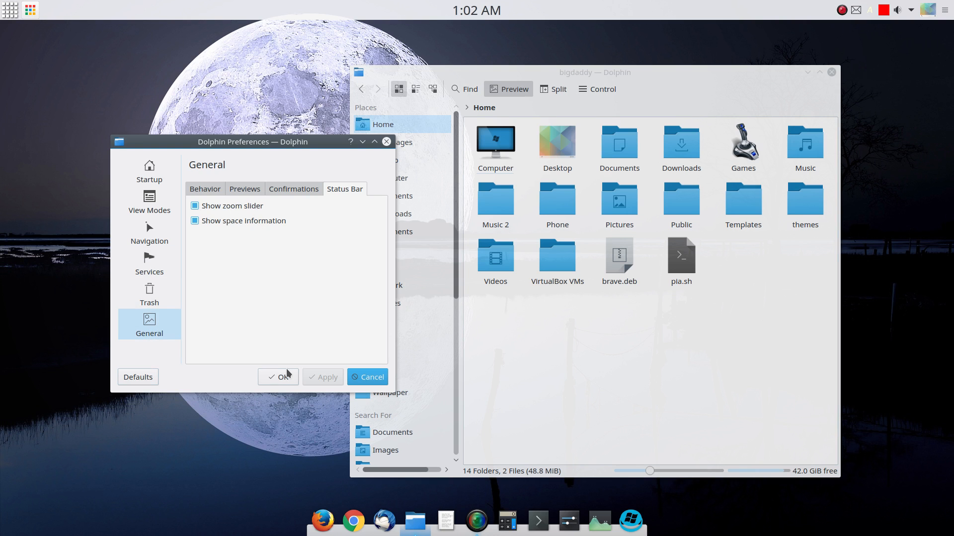
# Step: Close the preferences and move the file manager window toward the middle of the desktop
pyautogui.click(373, 377)
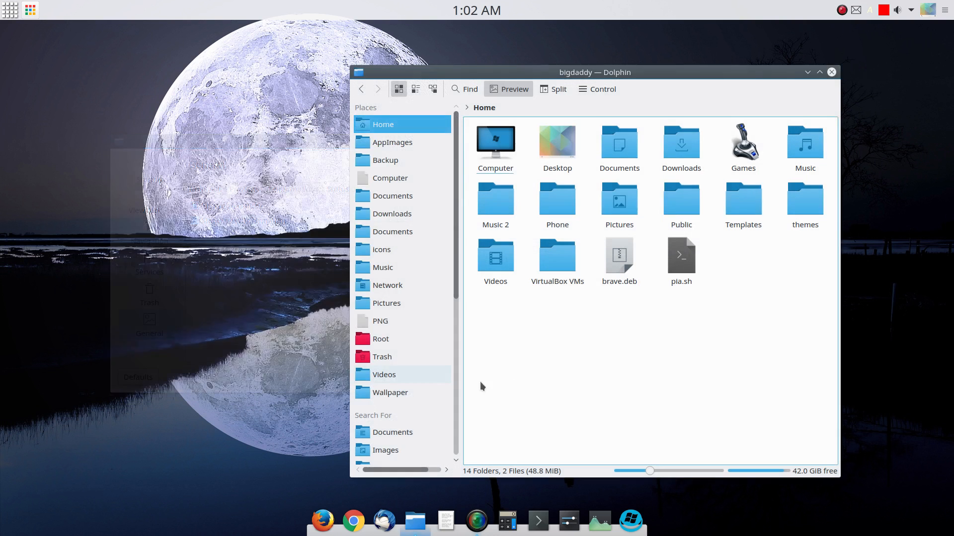
pyautogui.moveTo(660, 74); pyautogui.dragTo(571, 68)
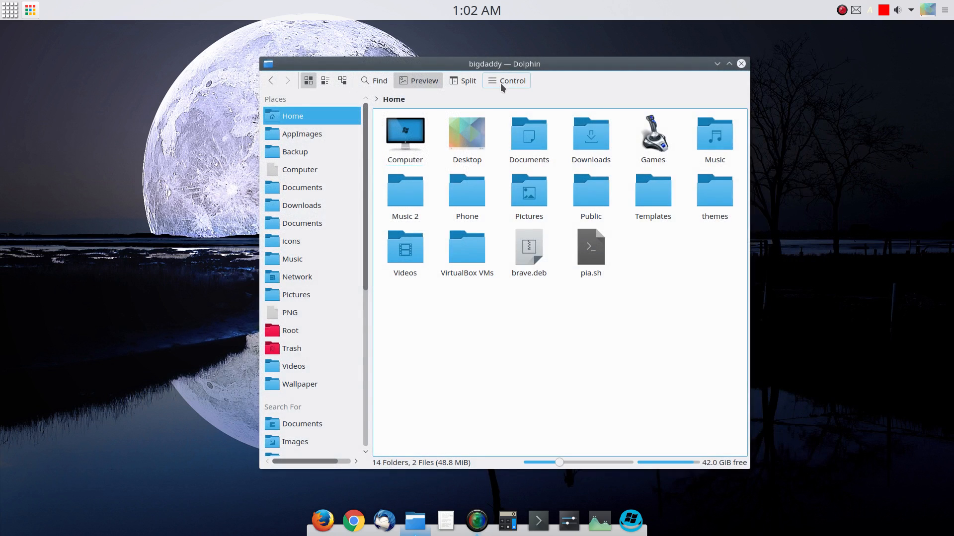
# Step: Look through the configurable keyboard shortcuts, search them for "sp" and close the dialog without changes
pyautogui.click(501, 82)
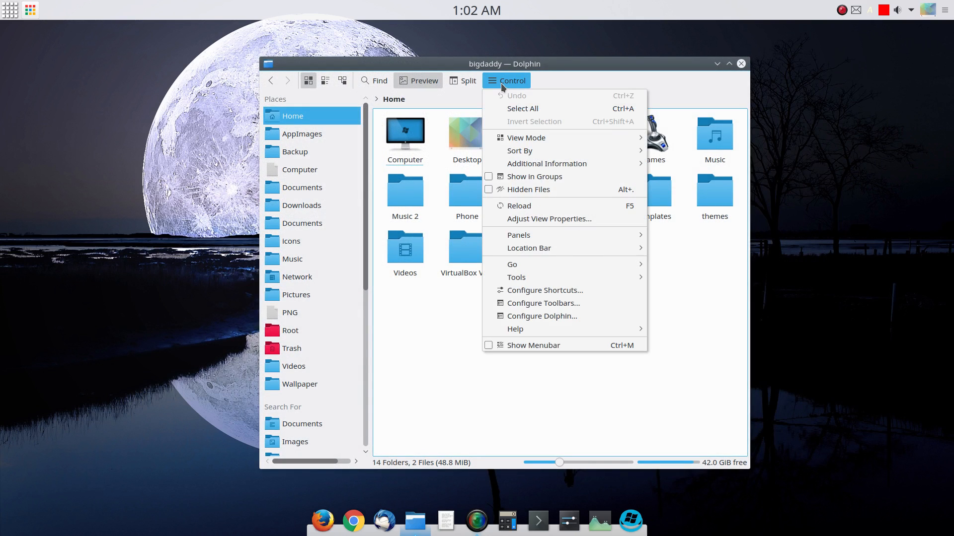
pyautogui.click(557, 290)
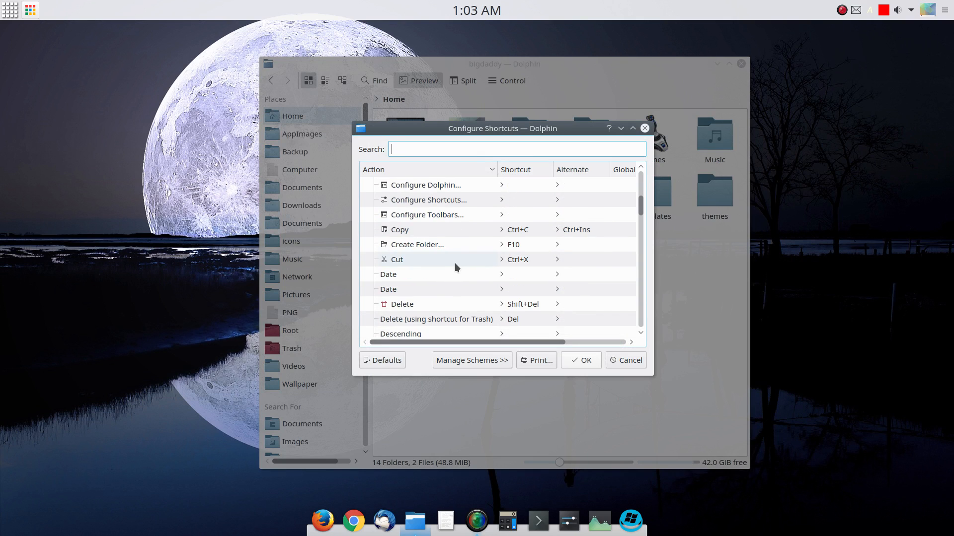
pyautogui.scroll(-10, 455, 265)
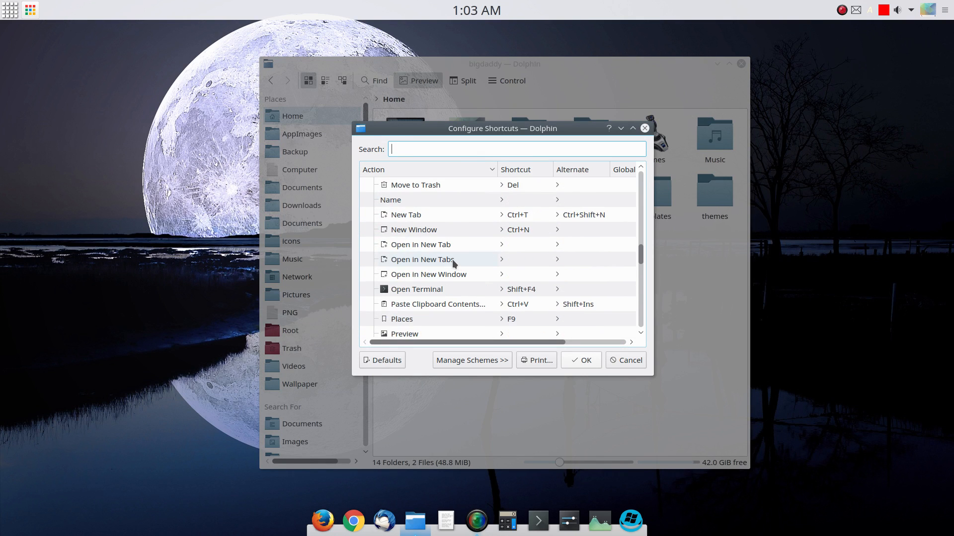
pyautogui.scroll(-2, 473, 260)
pyautogui.scroll(4, 473, 260)
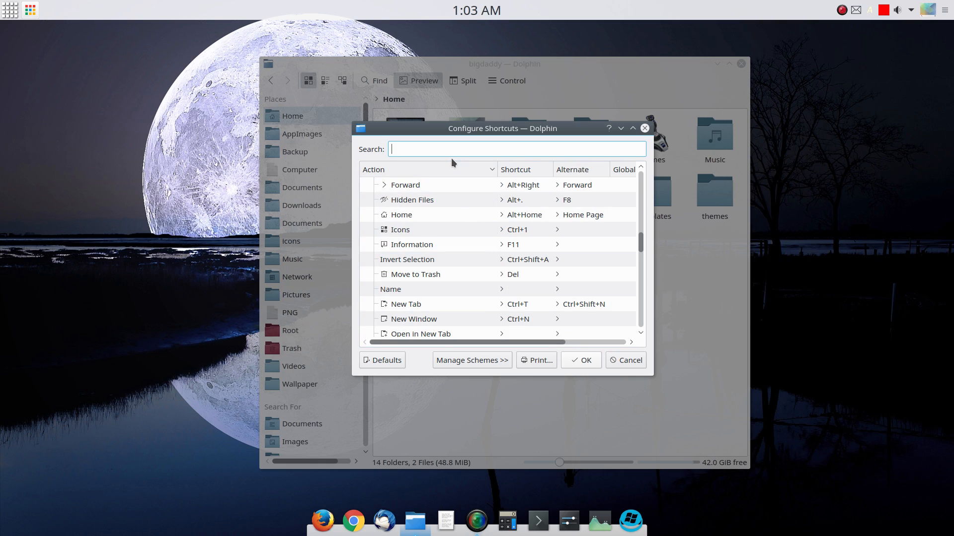
pyautogui.write('sp')
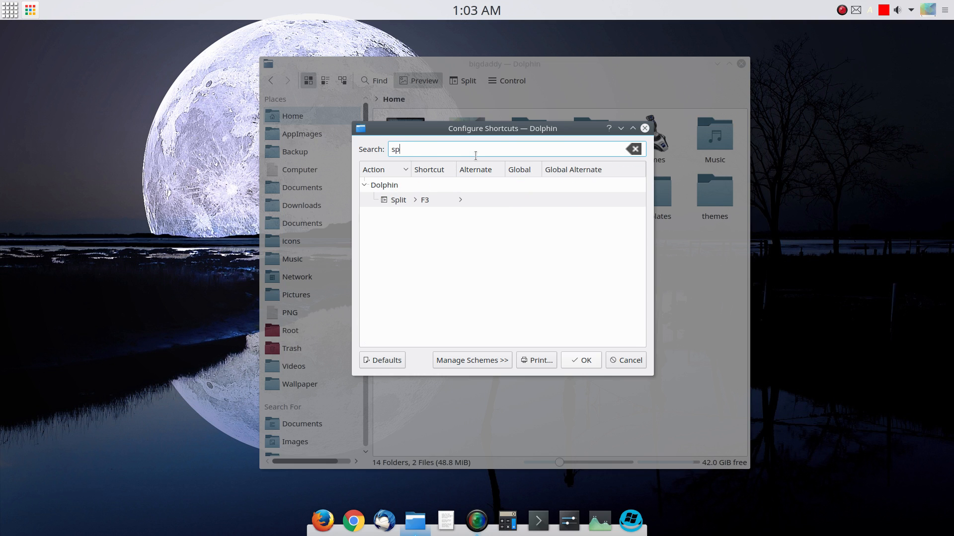
pyautogui.click(611, 362)
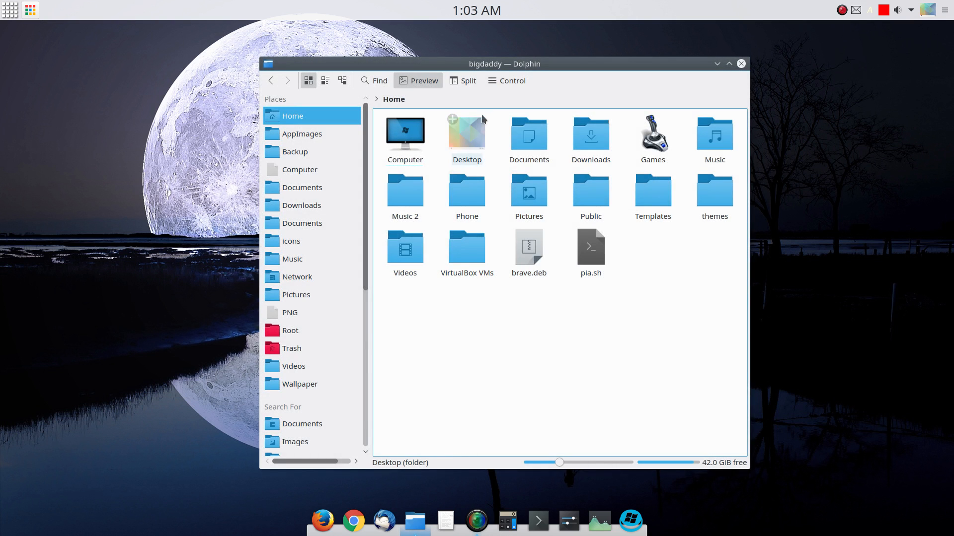
# Step: Reopen the shortcut configuration, view the end of the action list and cancel the dialog
pyautogui.click(502, 81)
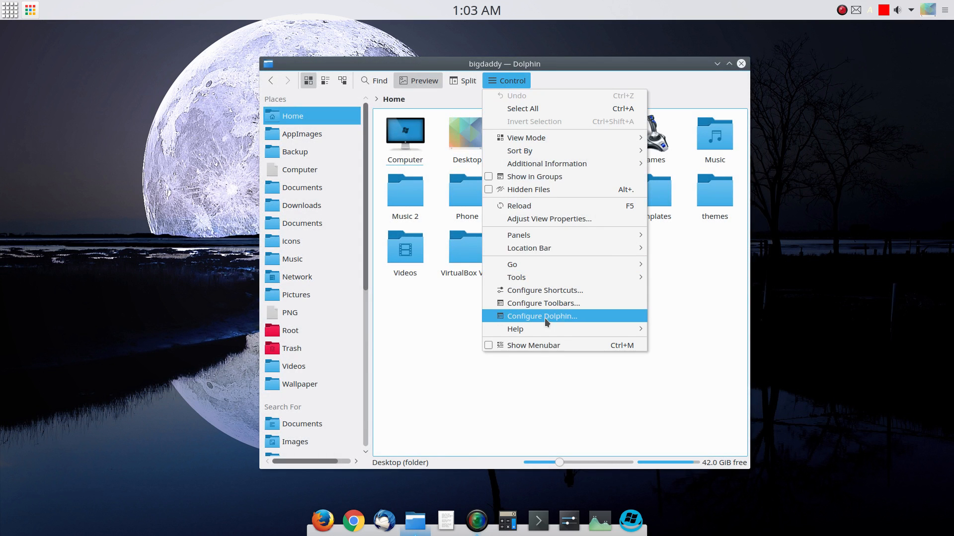
pyautogui.click(548, 291)
pyautogui.scroll(-15, 440, 288)
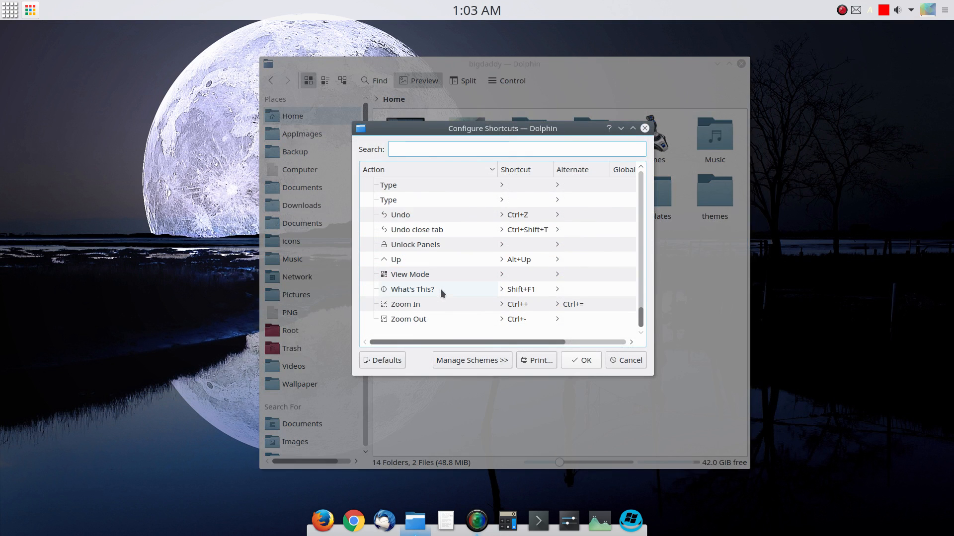
pyautogui.click(613, 363)
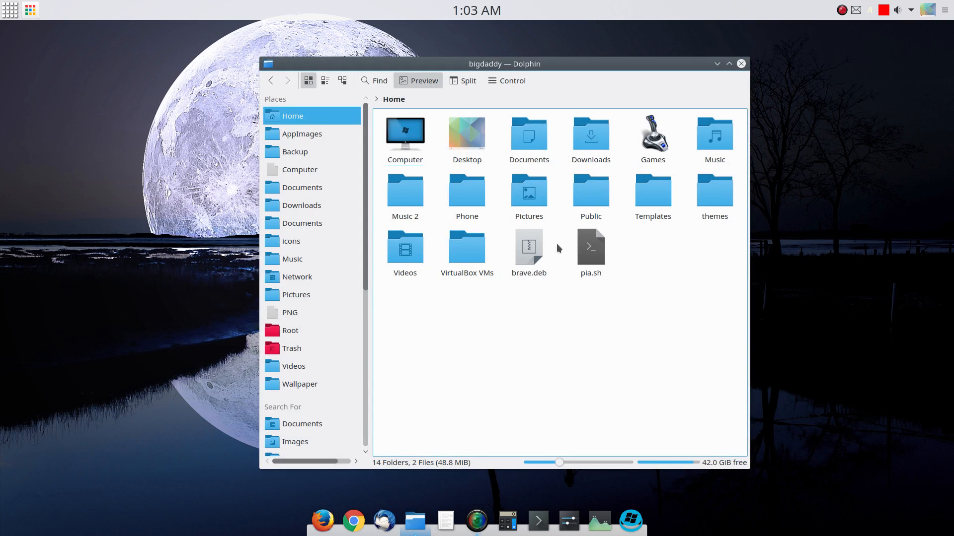
# Step: Open the toolbar configuration and look through the whole list of available actions
pyautogui.click(520, 84)
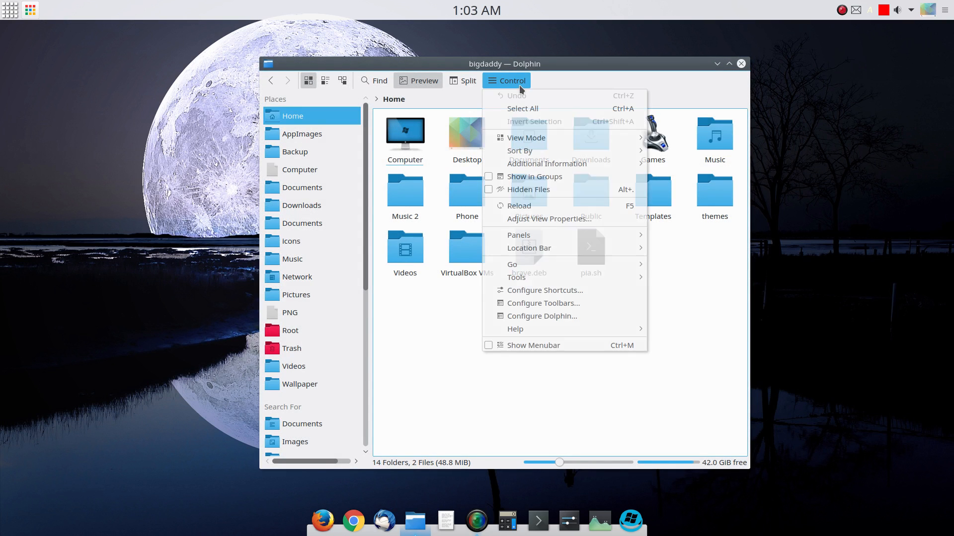
pyautogui.click(568, 310)
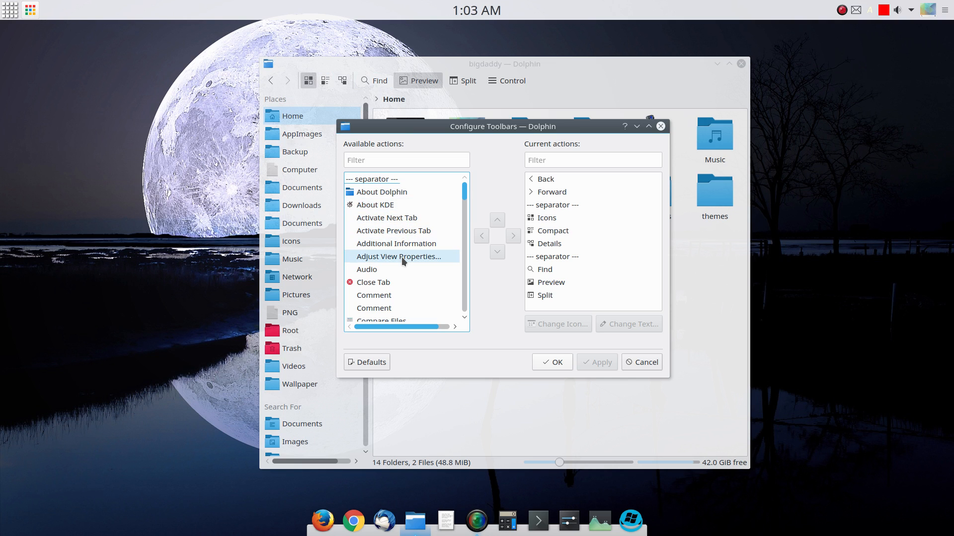
pyautogui.scroll(-3, 401, 258)
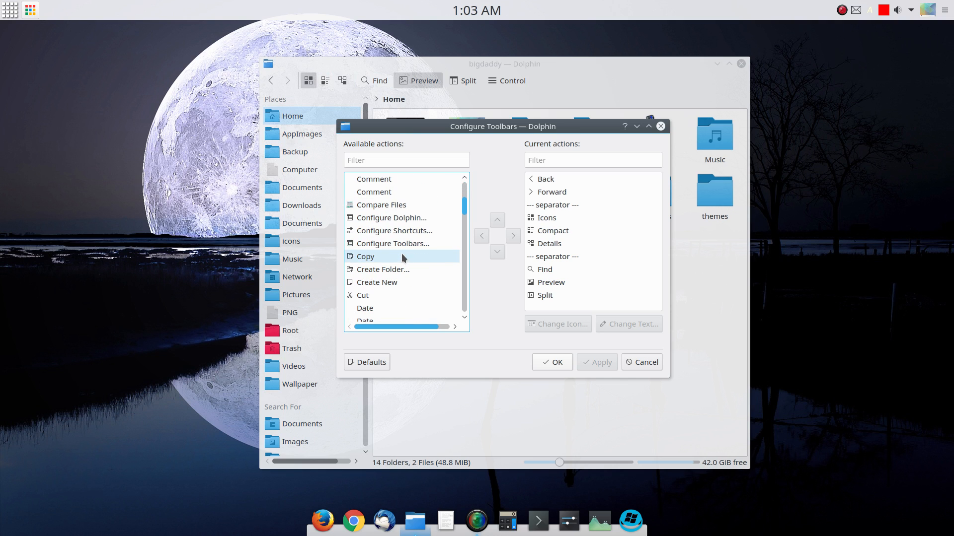
pyautogui.click(407, 242)
pyautogui.scroll(-2, 406, 249)
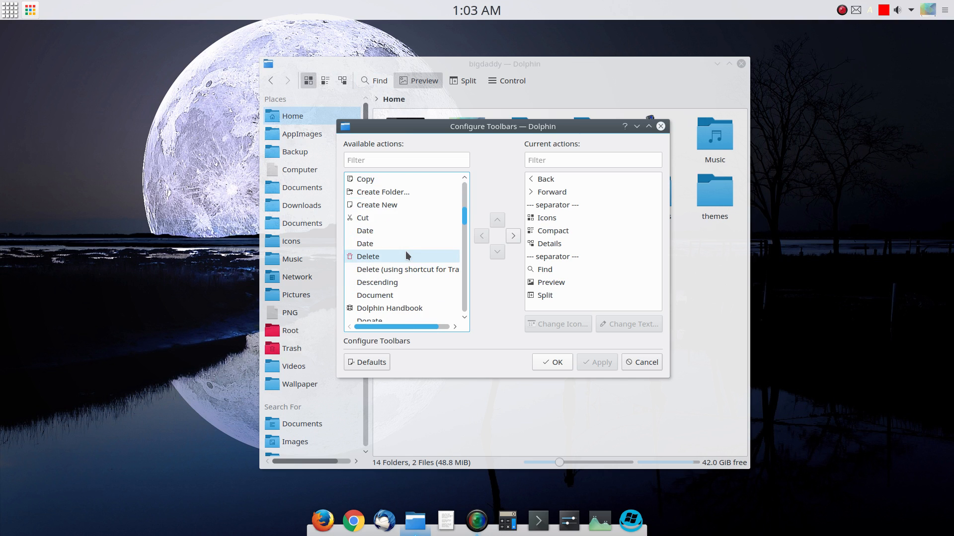
pyautogui.scroll(-1, 403, 243)
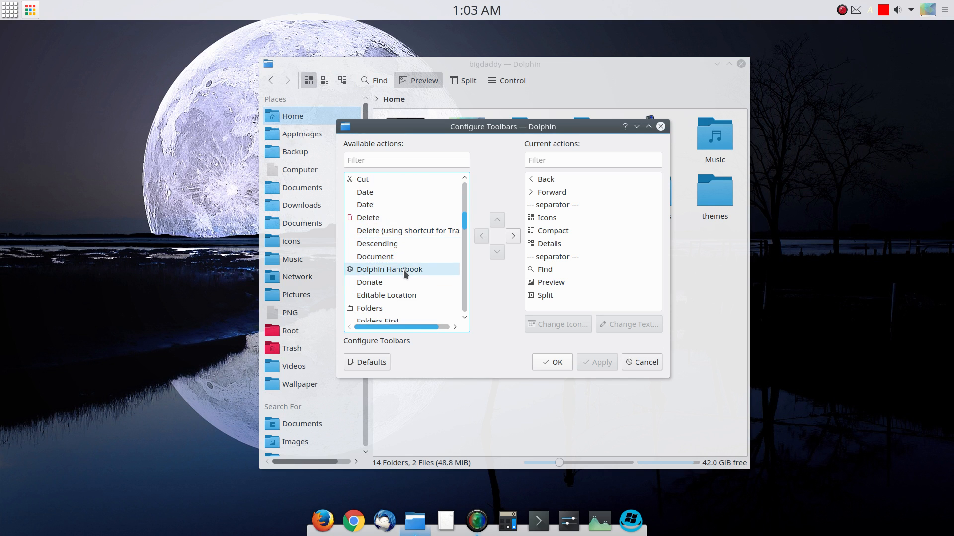
pyautogui.scroll(-1, 404, 270)
pyautogui.scroll(-2, 403, 270)
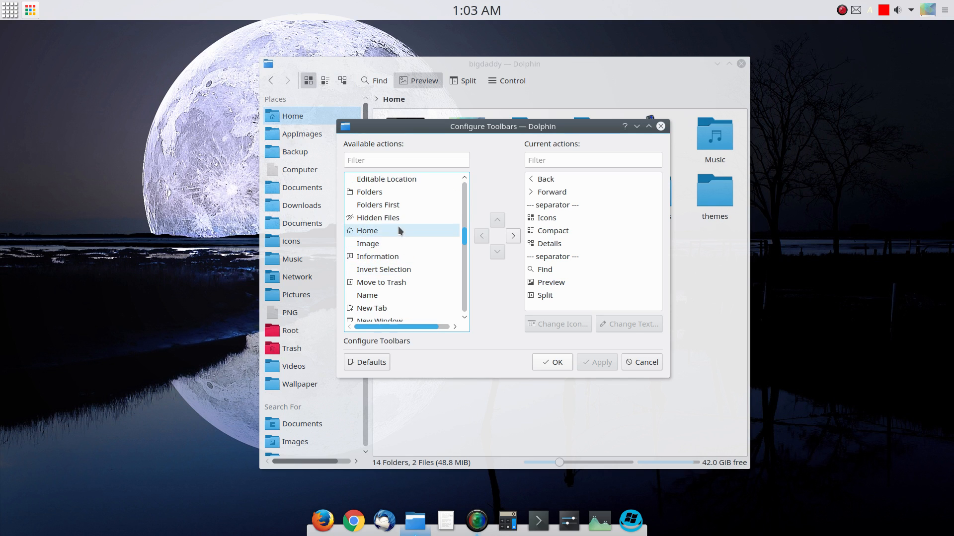
pyautogui.click(398, 220)
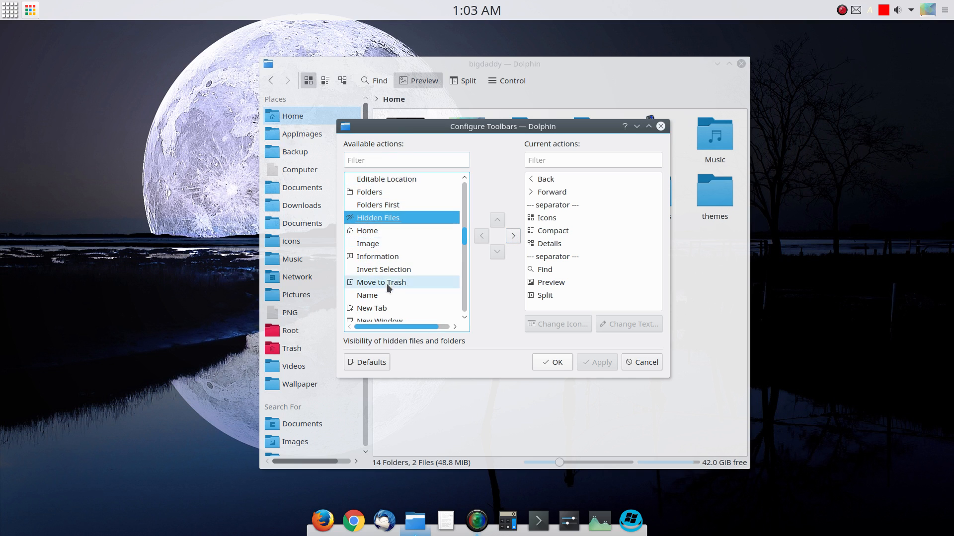
pyautogui.scroll(-10, 388, 288)
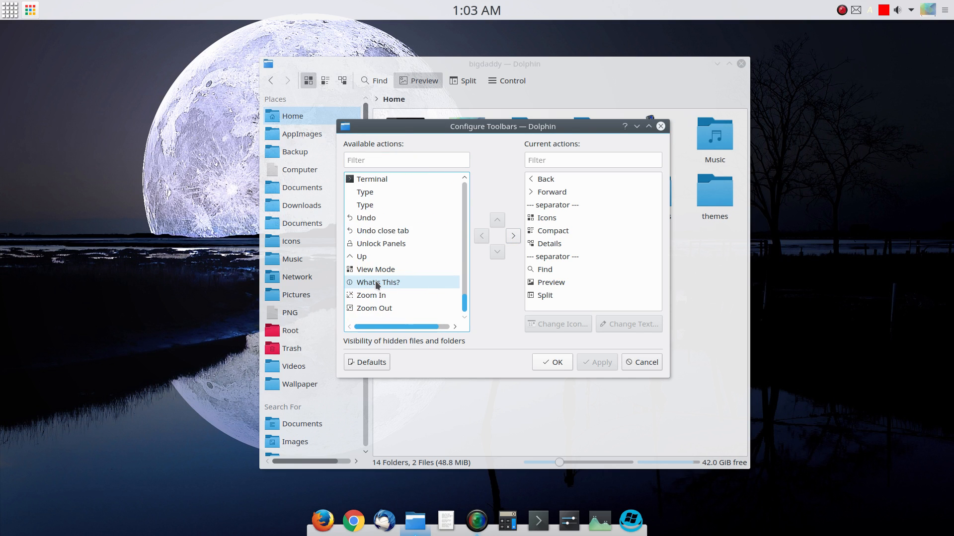
pyautogui.scroll(15, 378, 284)
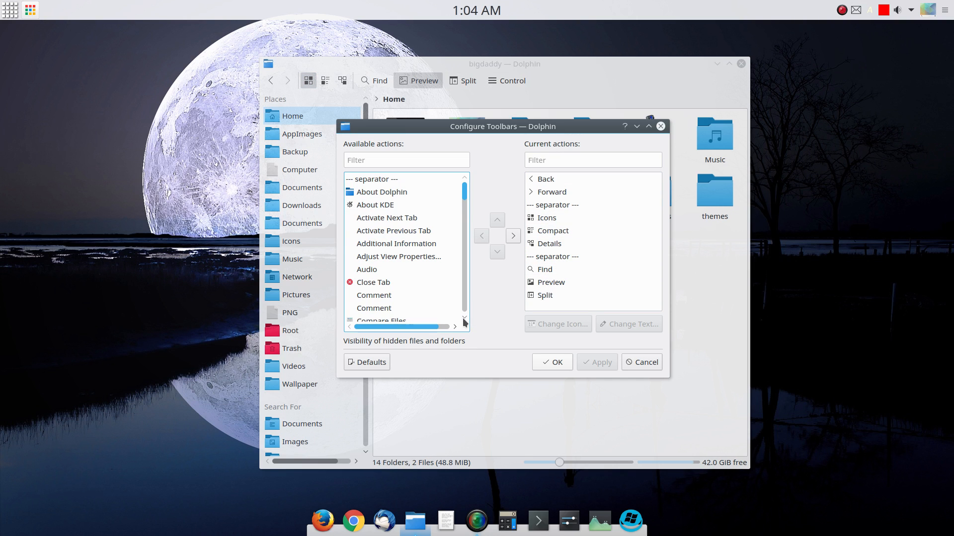
# Step: Add the Hidden Files action to the end of the toolbar's current actions and apply the change
pyautogui.scroll(-3, 404, 246)
pyautogui.scroll(-6, 403, 245)
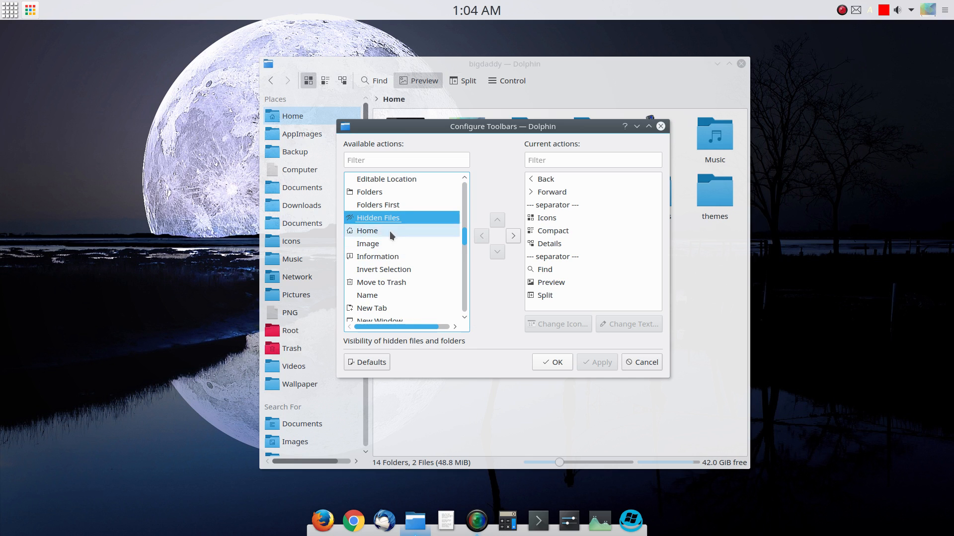
pyautogui.click(513, 237)
pyautogui.moveTo(382, 244)
pyautogui.mouseDown()
pyautogui.moveTo(511, 254)
pyautogui.moveTo(390, 245)
pyautogui.mouseUp()
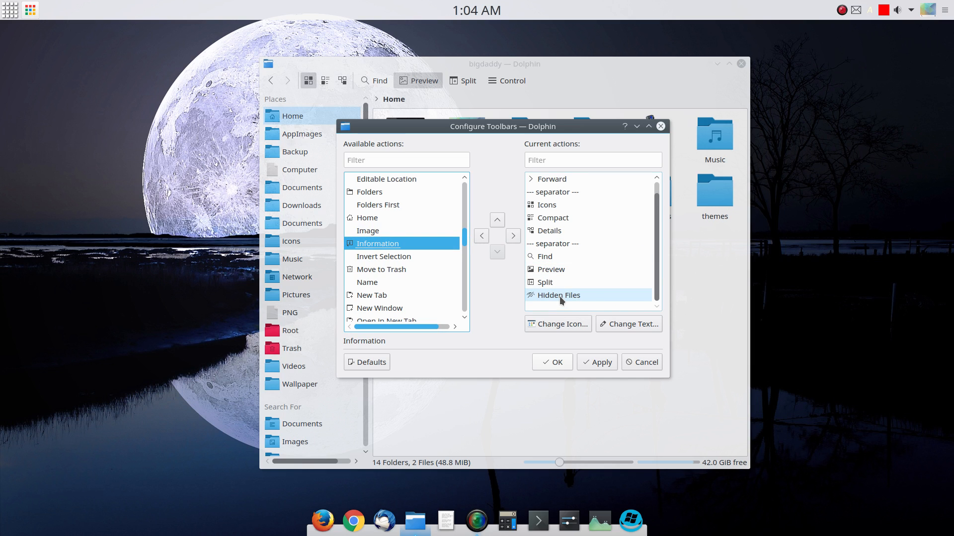
pyautogui.click(560, 296)
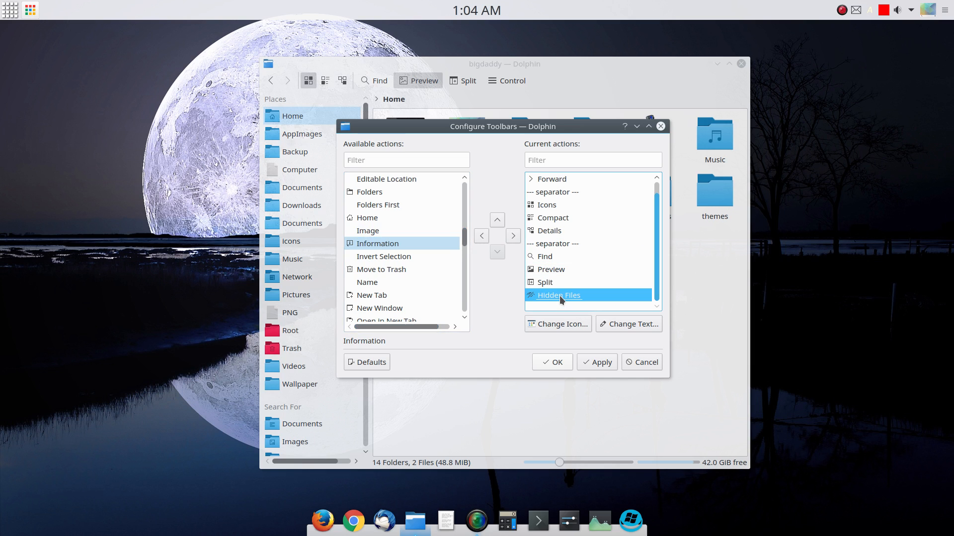
pyautogui.click(608, 365)
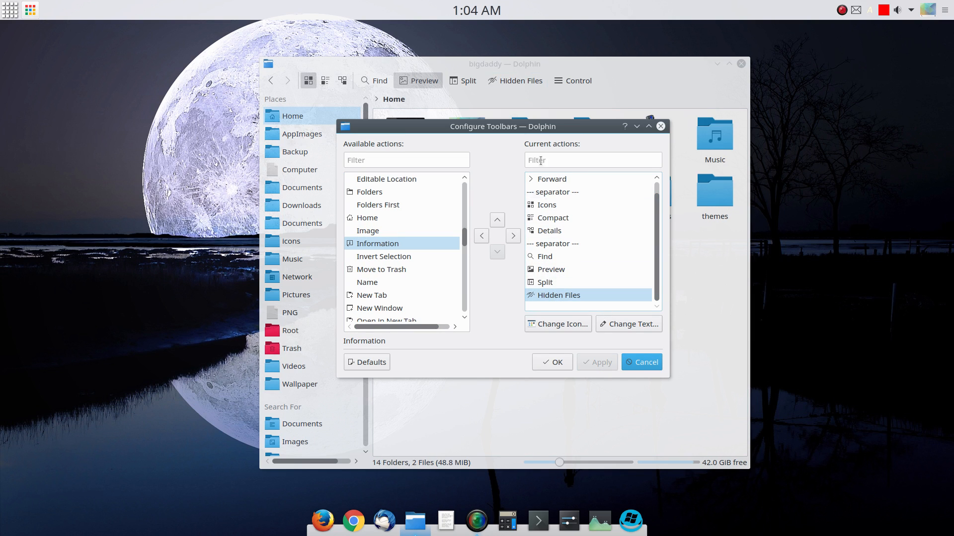
# Step: View the system and other icons offered for the Hidden Files action, then cancel the icon change
pyautogui.click(552, 296)
pyautogui.click(550, 325)
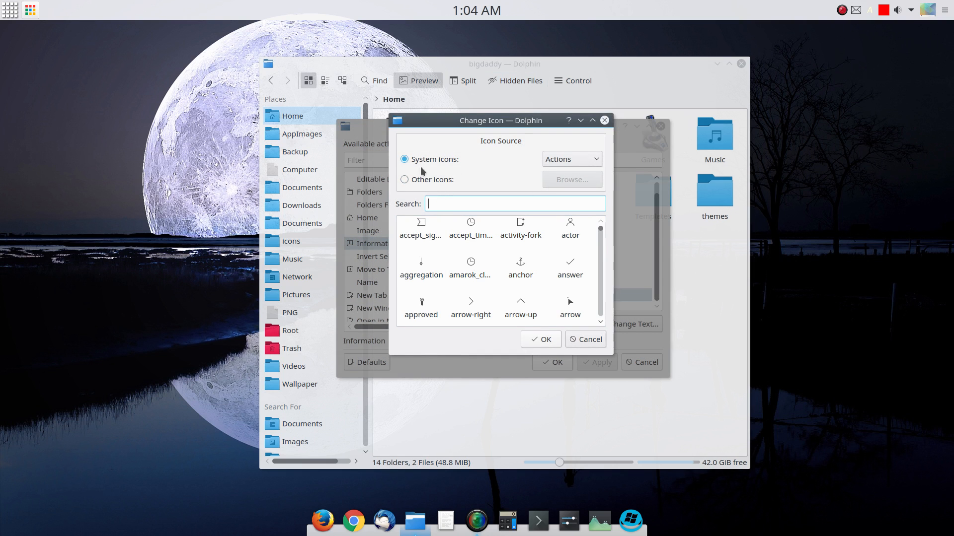
pyautogui.click(433, 180)
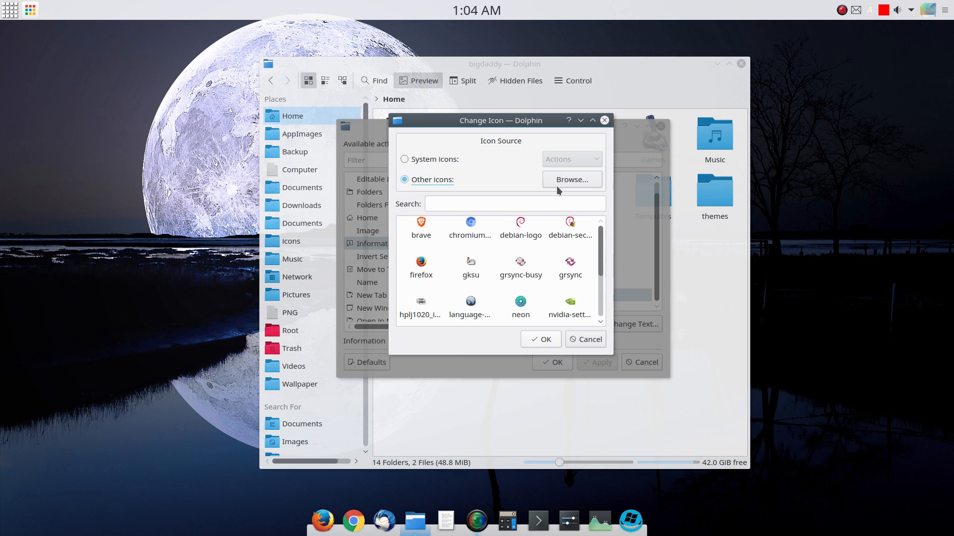
pyautogui.click(586, 340)
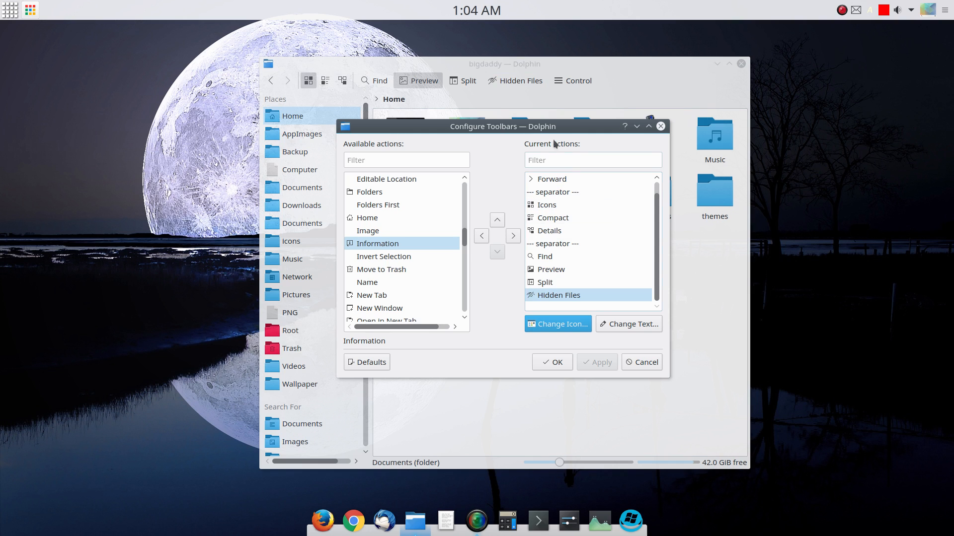
# Step: Change the Hidden Files action's toolbar text to "Show Hidden Files" and apply it
pyautogui.click(612, 327)
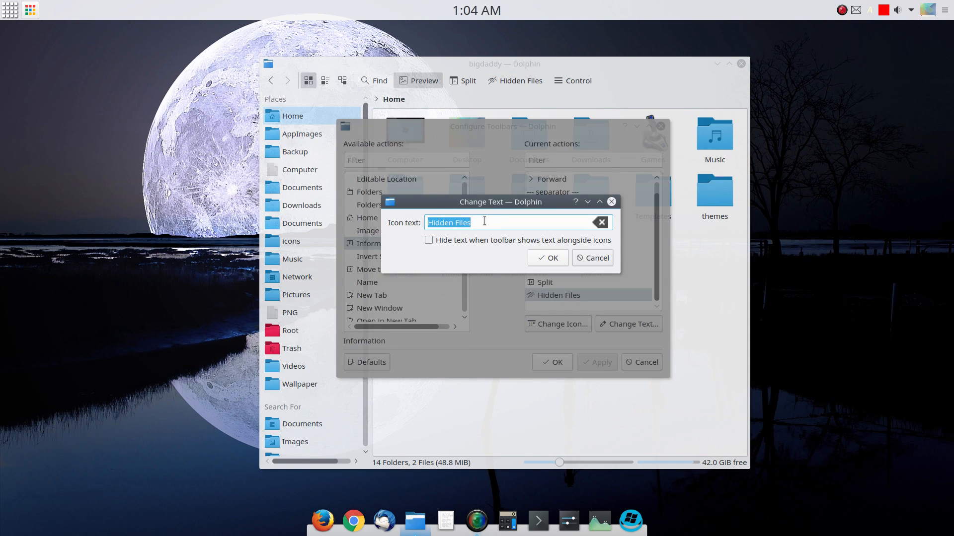
pyautogui.click(485, 222)
pyautogui.write('Sho')
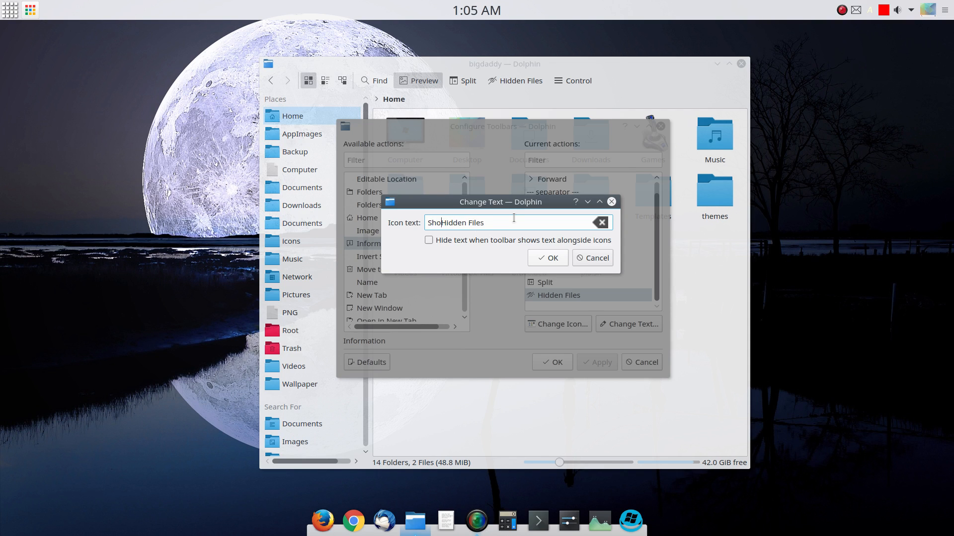
pyautogui.write('w')
pyautogui.click(549, 259)
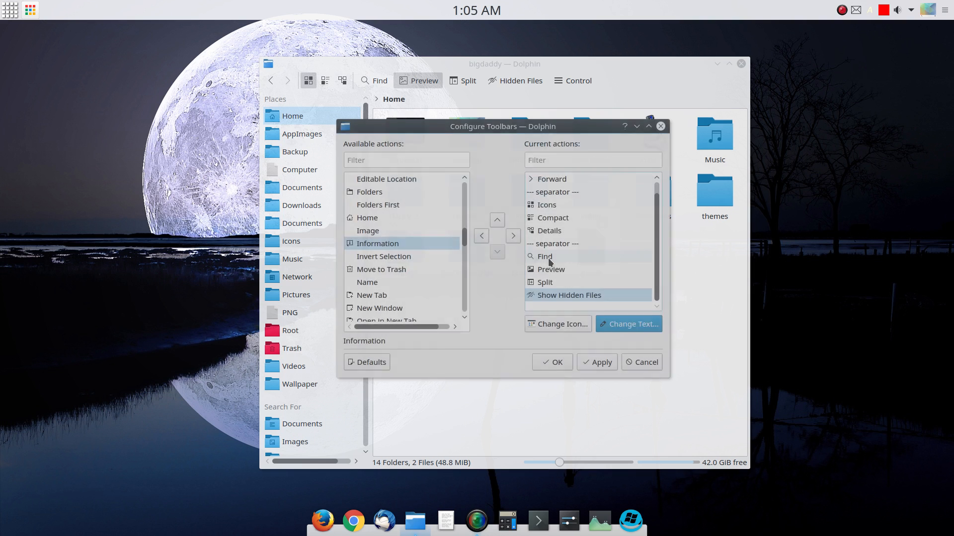
pyautogui.click(604, 366)
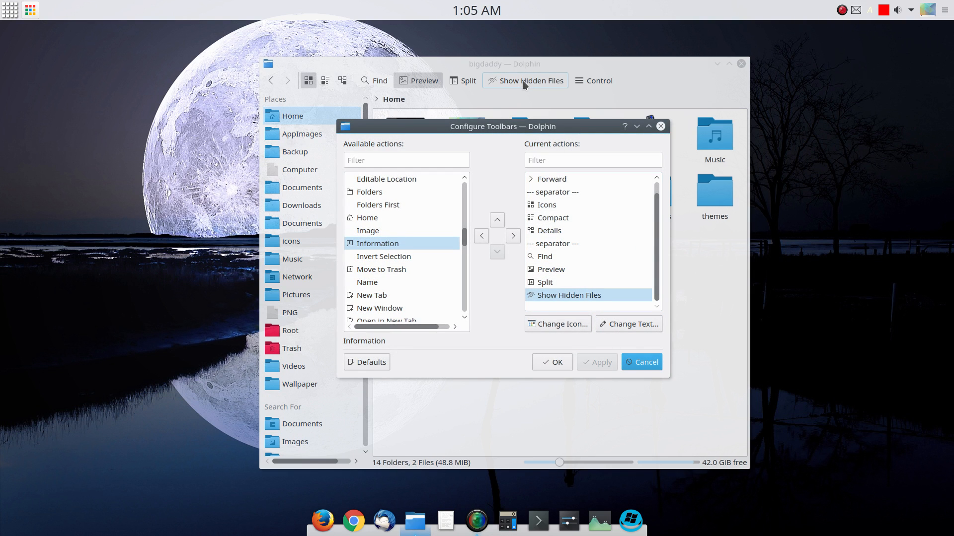
# Step: Remove the word "Show" from the action's toolbar text so it reads "Hidden Files", and apply it
pyautogui.click(576, 295)
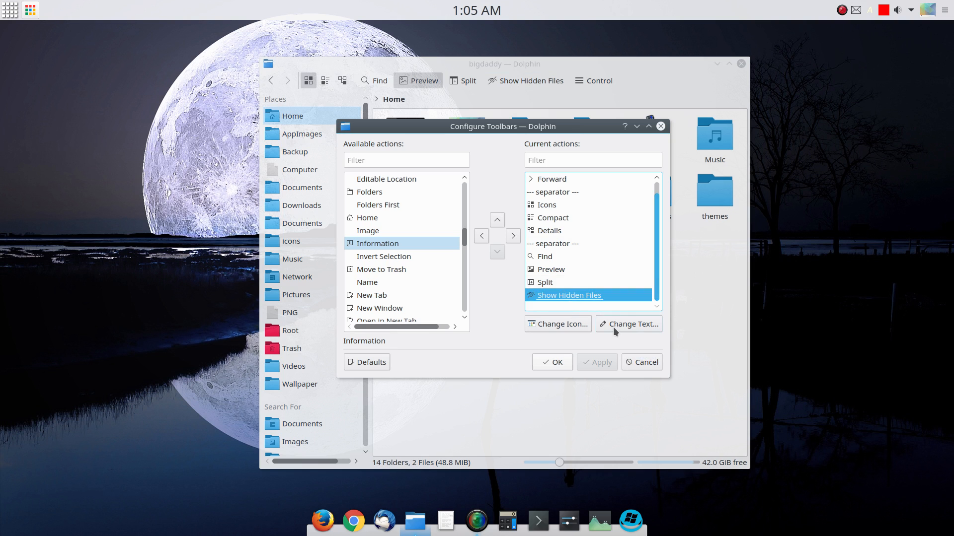
pyautogui.click(629, 324)
pyautogui.moveTo(449, 222); pyautogui.dragTo(412, 221)
pyautogui.press('BackSpace')
pyautogui.click(547, 257)
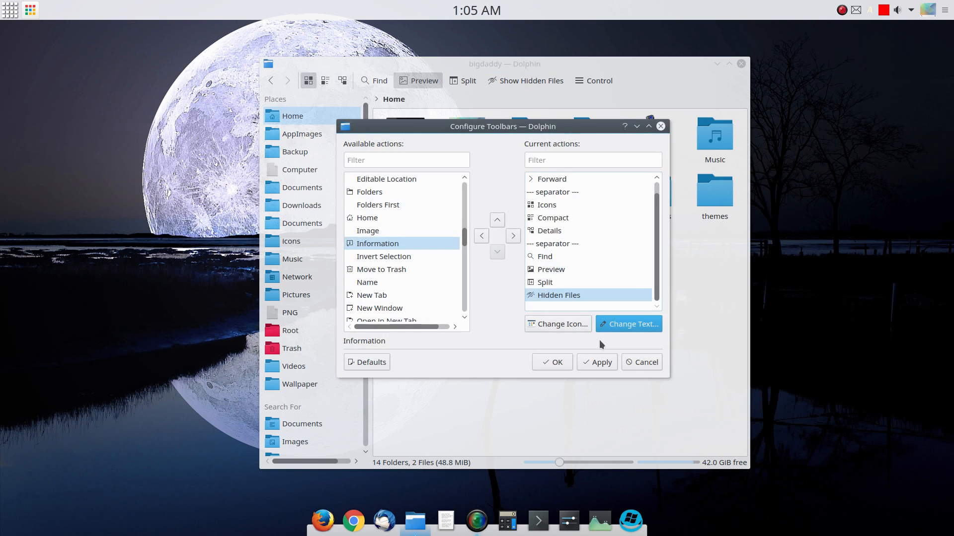
pyautogui.click(595, 363)
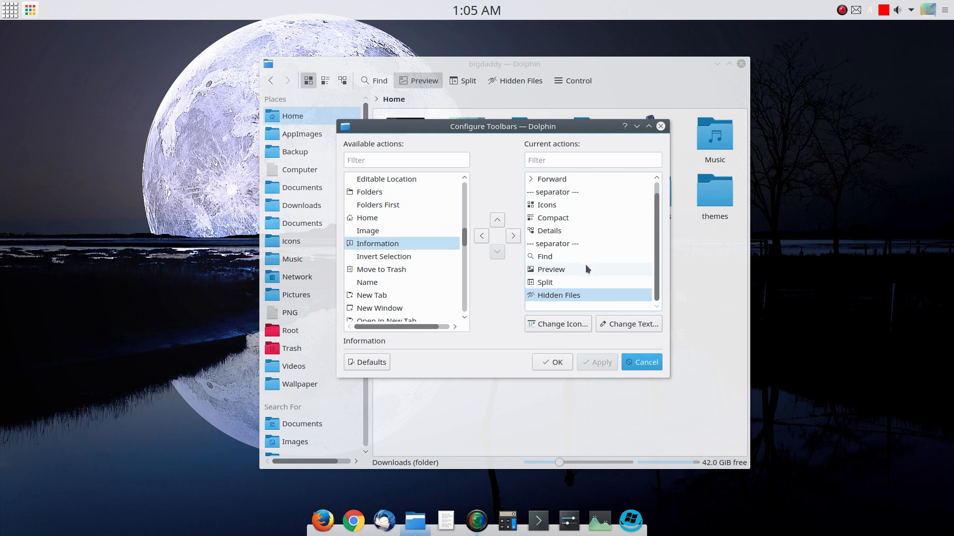
# Step: Add the Open Terminal action to the toolbar's current actions after Hidden Files
pyautogui.scroll(-2, 382, 281)
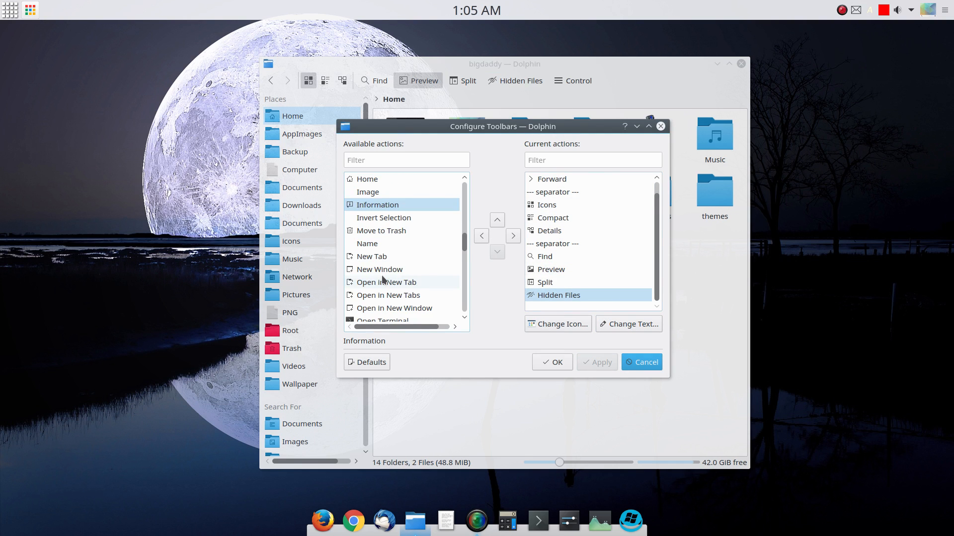
pyautogui.scroll(-2, 383, 280)
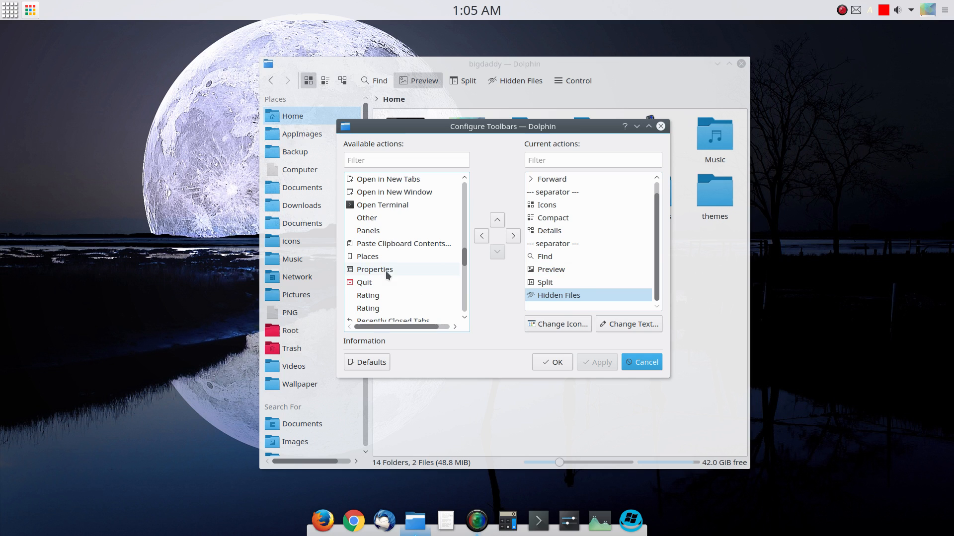
pyautogui.click(414, 206)
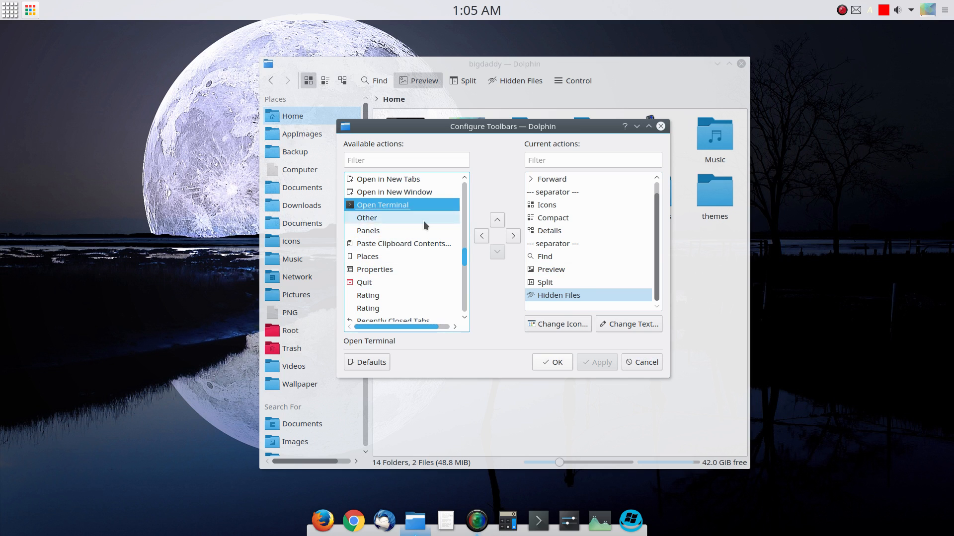
pyautogui.click(513, 237)
# Step: Add the Terminal action to the toolbar after Open Terminal and apply the changes
pyautogui.scroll(-3, 446, 258)
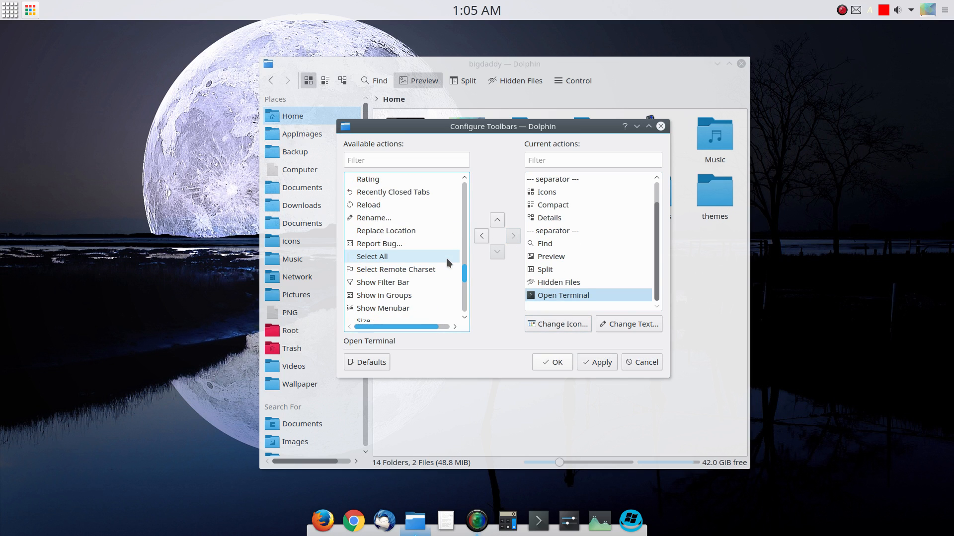
pyautogui.scroll(-2, 446, 259)
pyautogui.scroll(-4, 432, 275)
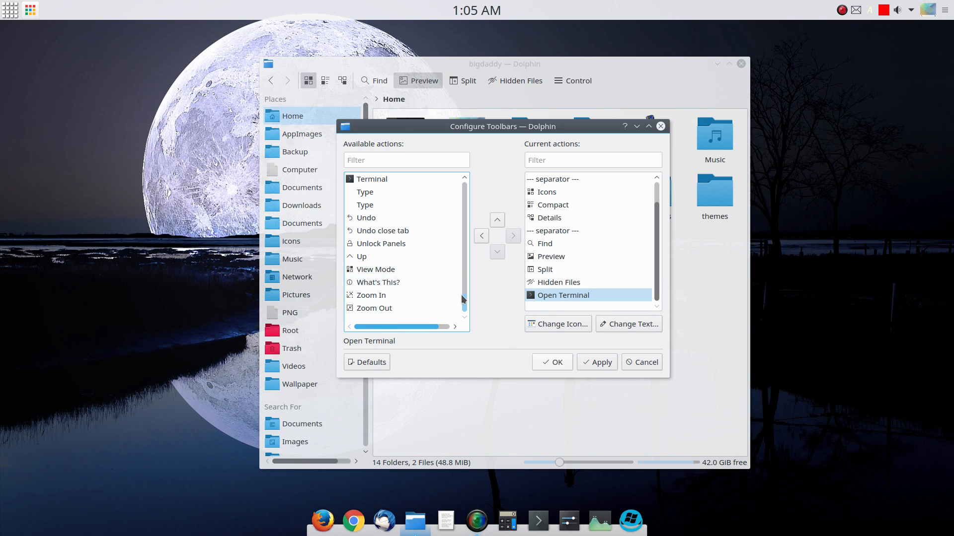
pyautogui.scroll(2, 410, 282)
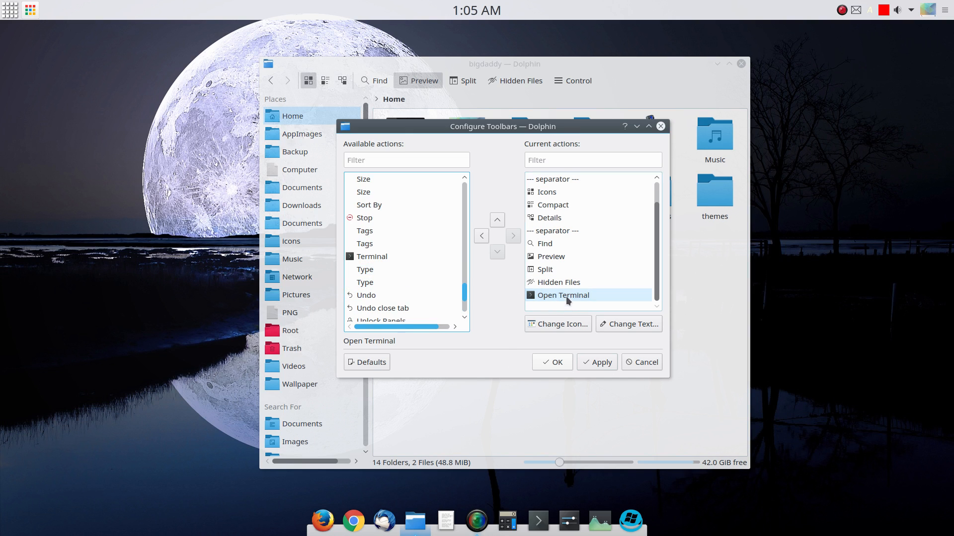
pyautogui.click(388, 258)
pyautogui.click(513, 237)
pyautogui.click(600, 362)
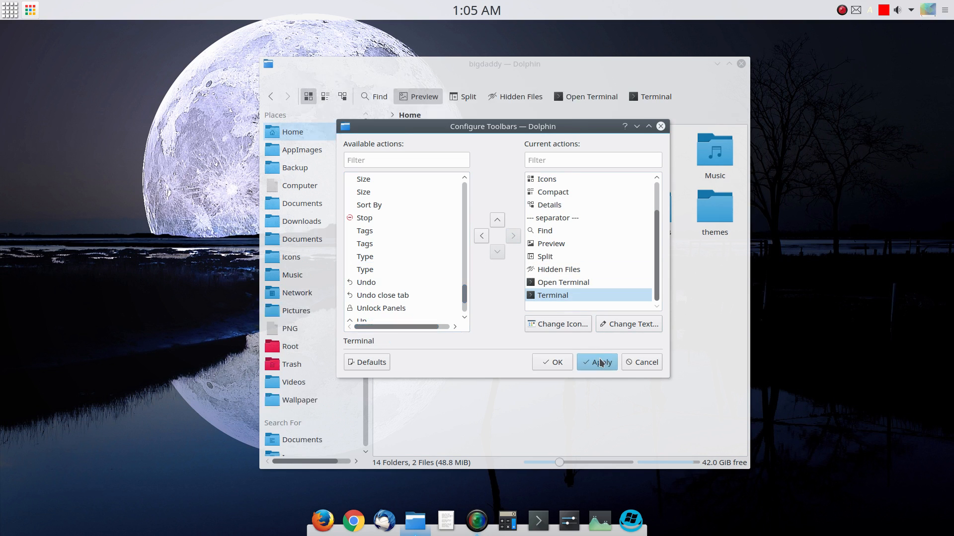
# Step: Accept the toolbar configuration and test the new Open Terminal action in the Home folder
pyautogui.click(602, 81)
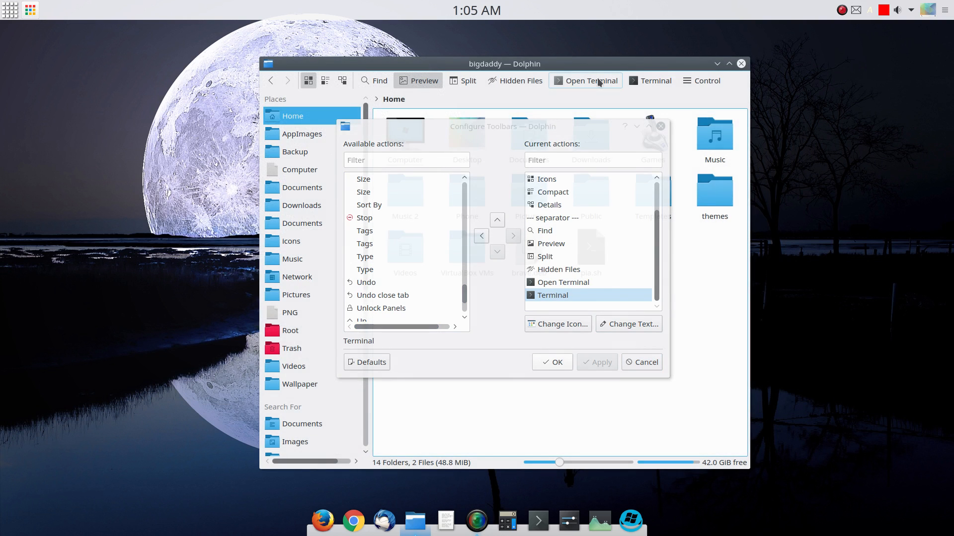
pyautogui.moveTo(583, 125); pyautogui.dragTo(315, 142)
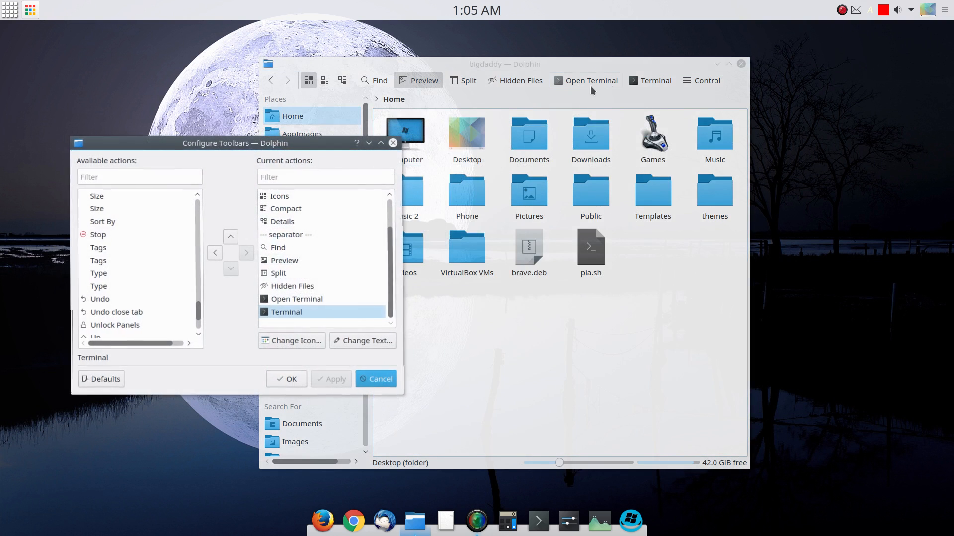
pyautogui.click(602, 81)
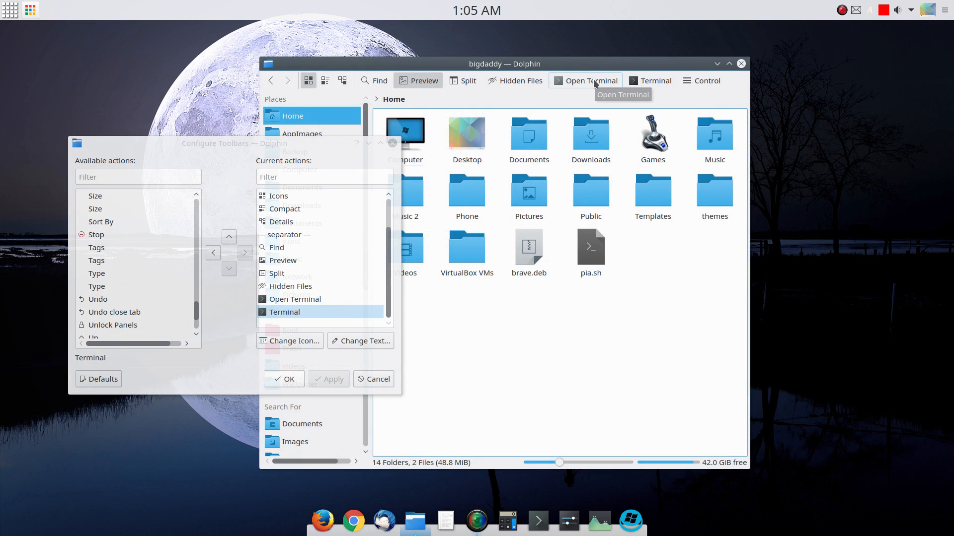
pyautogui.click(289, 379)
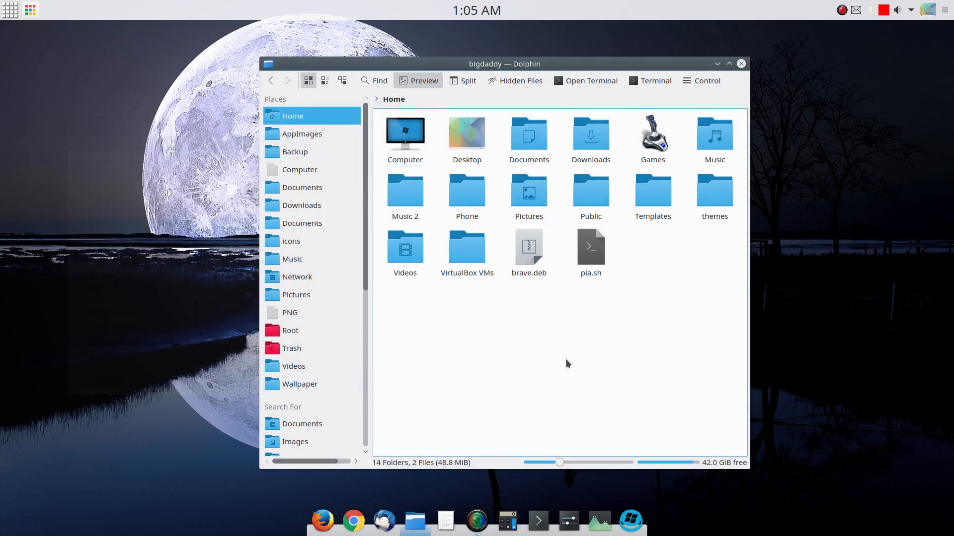
pyautogui.click(613, 84)
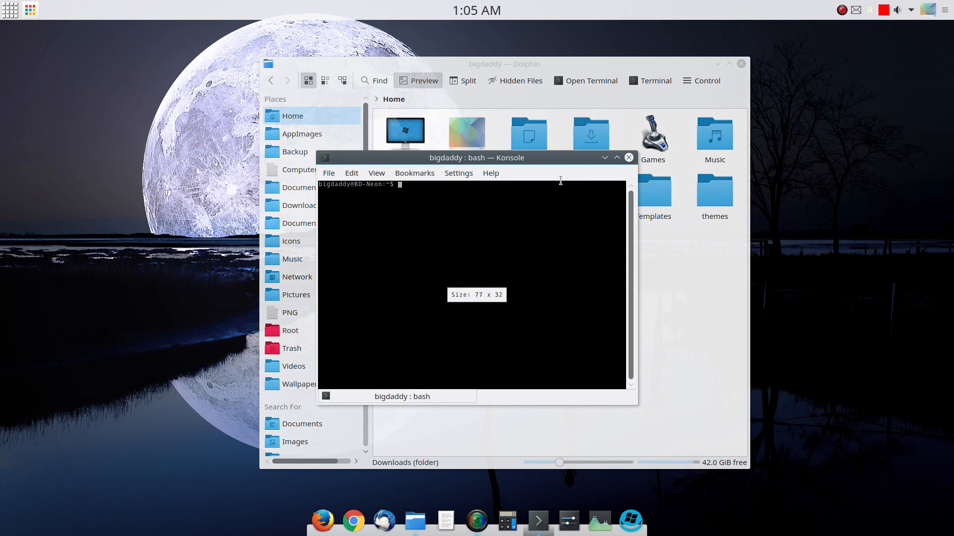
# Step: Close Konsole, show and hide the embedded terminal panel repeatedly, and compare it with the separate window from Open Terminal
pyautogui.click(629, 157)
pyautogui.click(646, 83)
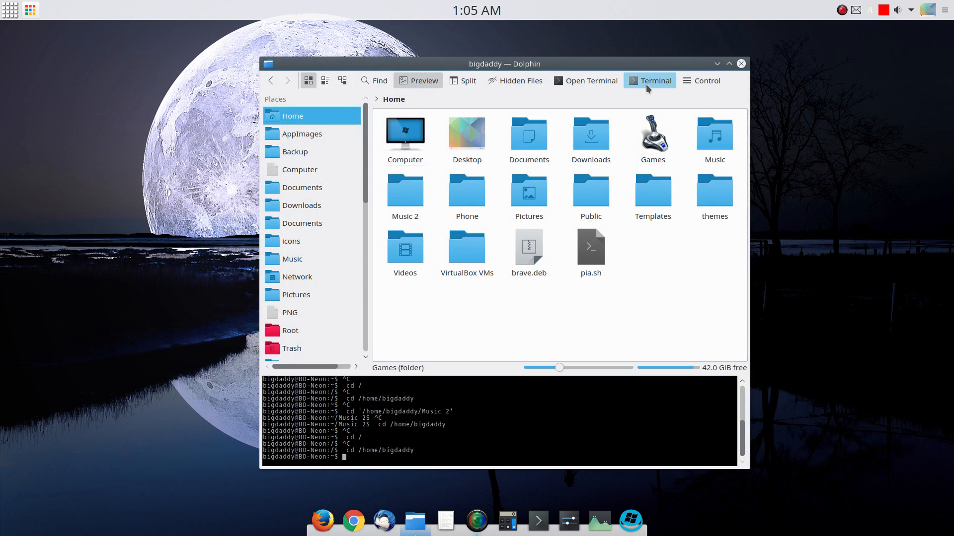
pyautogui.click(652, 84)
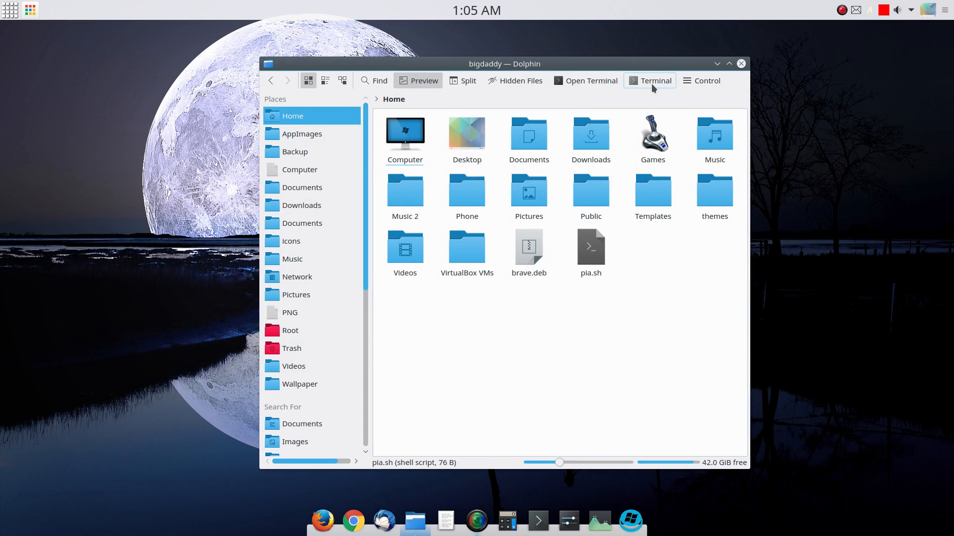
pyautogui.click(651, 84)
pyautogui.click(653, 84)
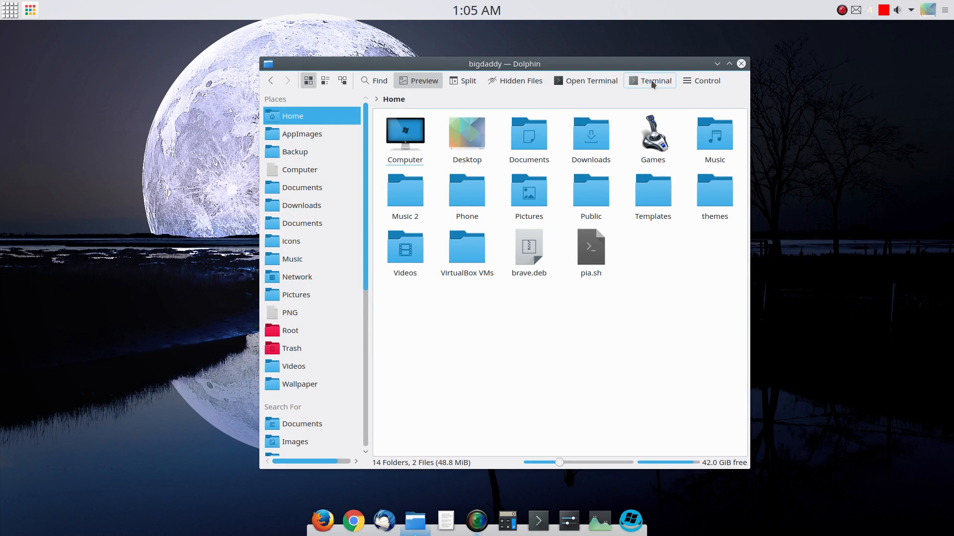
pyautogui.click(653, 84)
pyautogui.click(589, 80)
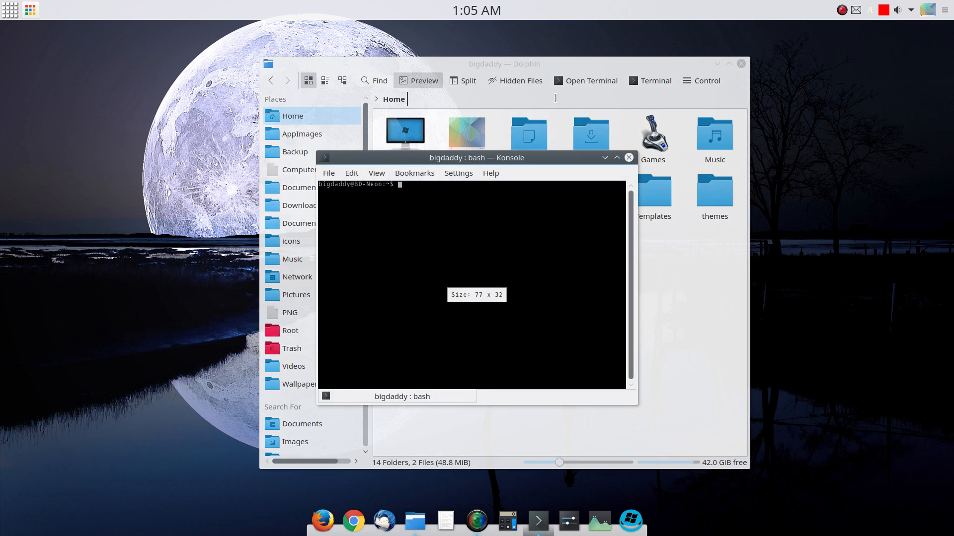
pyautogui.click(629, 157)
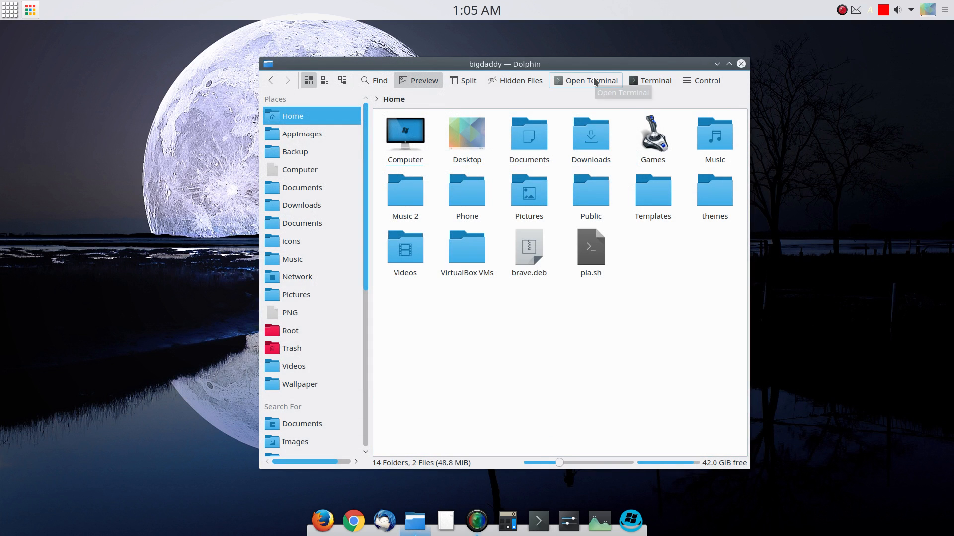
# Step: Remove the Open Terminal action from the toolbar's current actions, apply the change, and accept the toolbar configuration
pyautogui.click(700, 81)
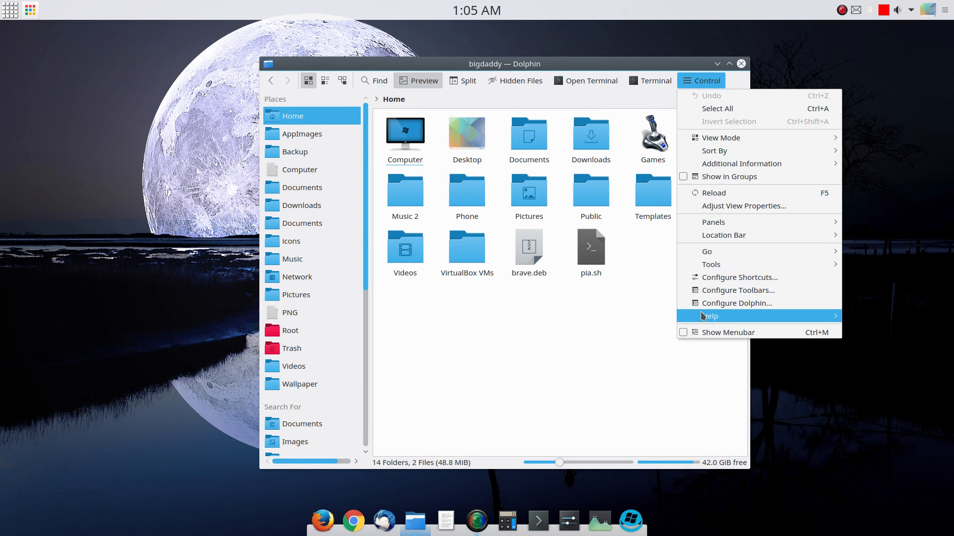
pyautogui.click(710, 290)
pyautogui.moveTo(570, 127); pyautogui.dragTo(437, 176)
pyautogui.scroll(-1, 427, 296)
pyautogui.click(430, 331)
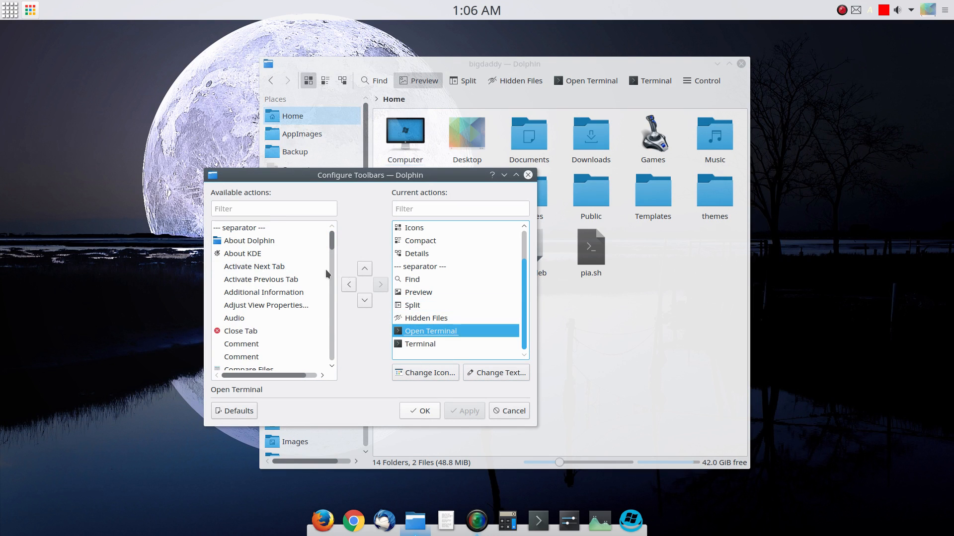
pyautogui.moveTo(421, 334); pyautogui.dragTo(233, 332)
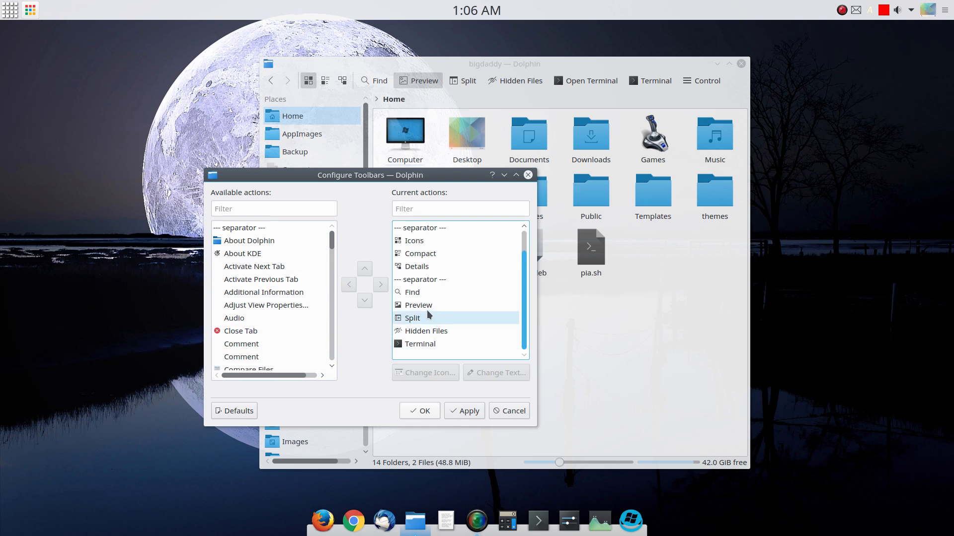
pyautogui.click(419, 347)
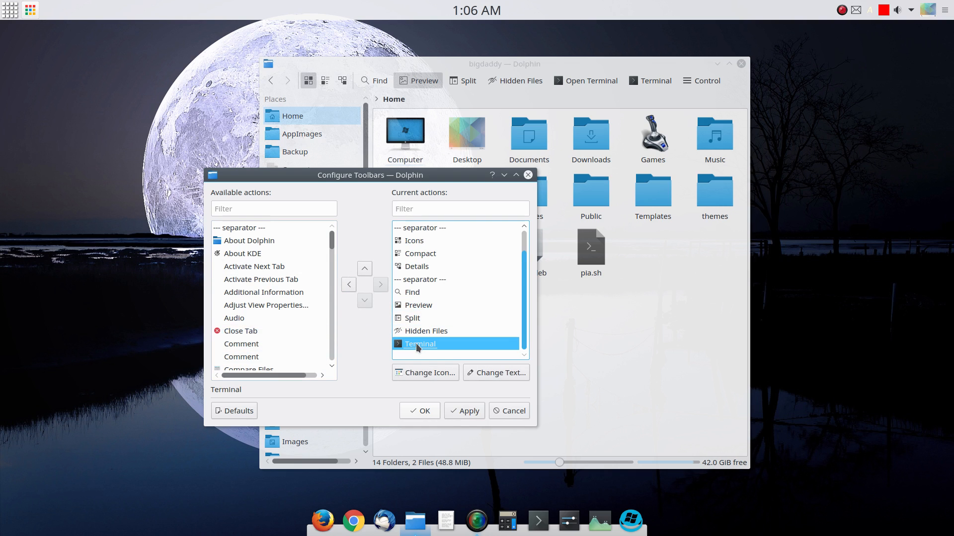
pyautogui.click(456, 411)
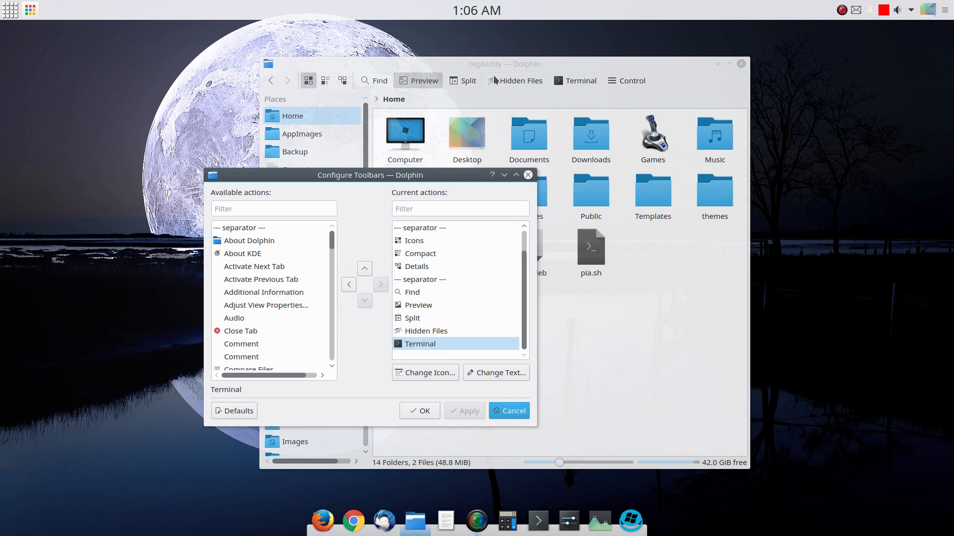
pyautogui.scroll(-20, 293, 314)
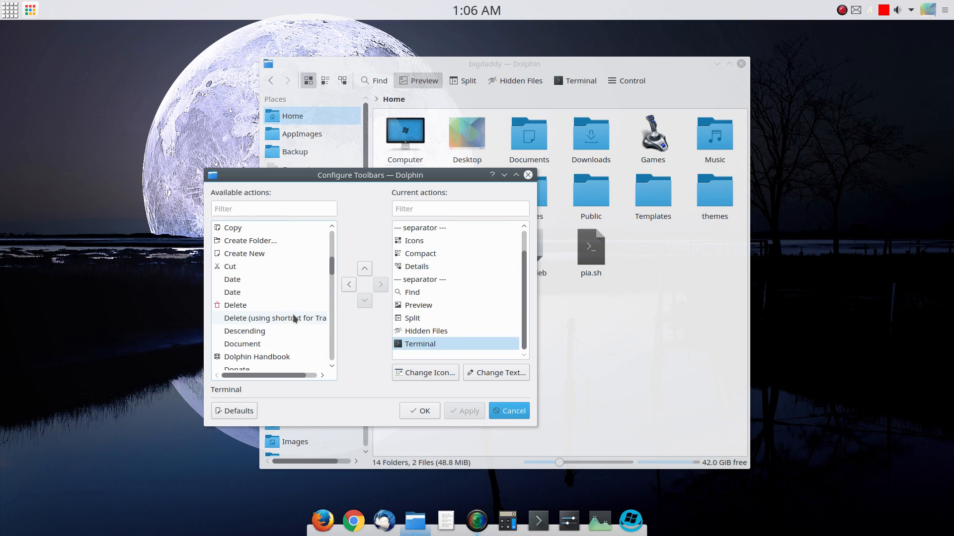
pyautogui.scroll(-2, 289, 315)
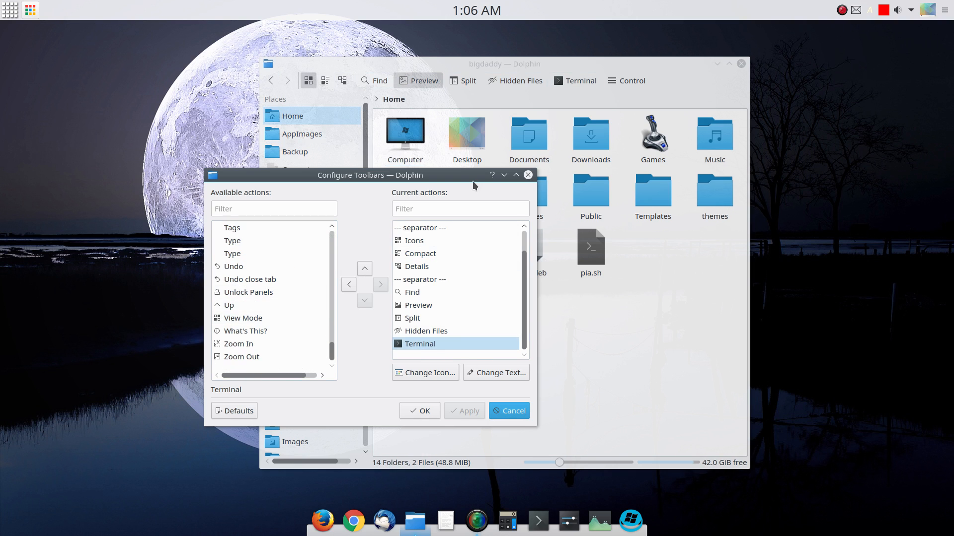
pyautogui.scroll(20, 297, 315)
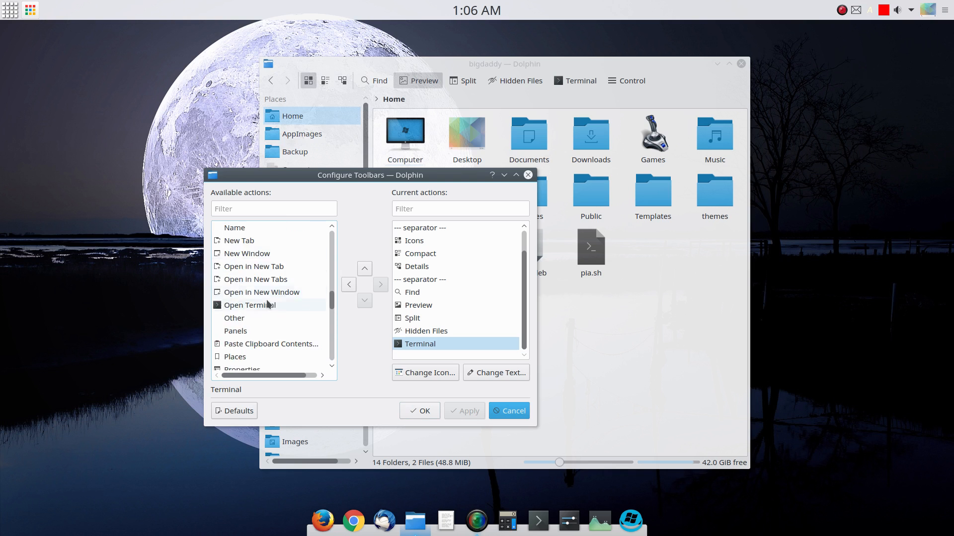
pyautogui.click(402, 412)
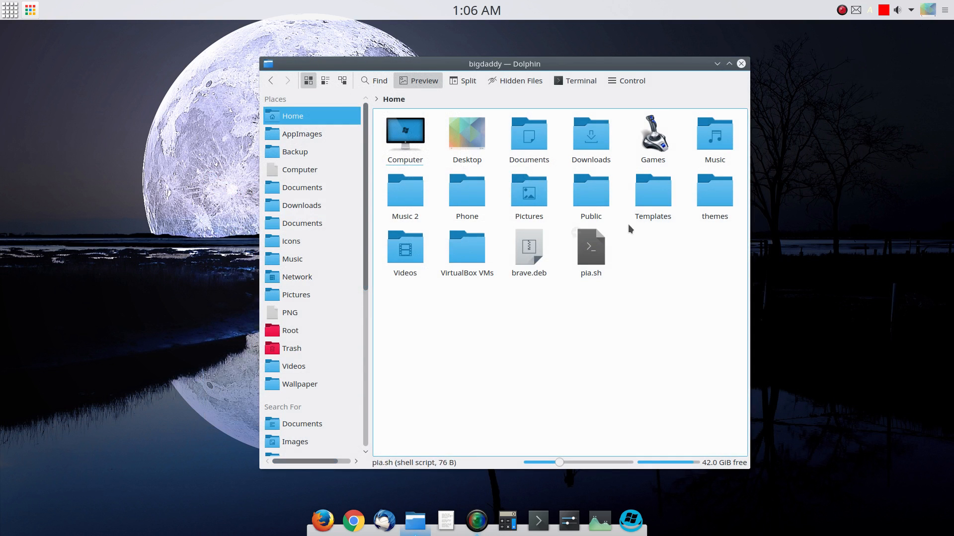
# Step: Show the menu bar, look through its Tools and View commands, and hide the menu bar again
pyautogui.click(618, 81)
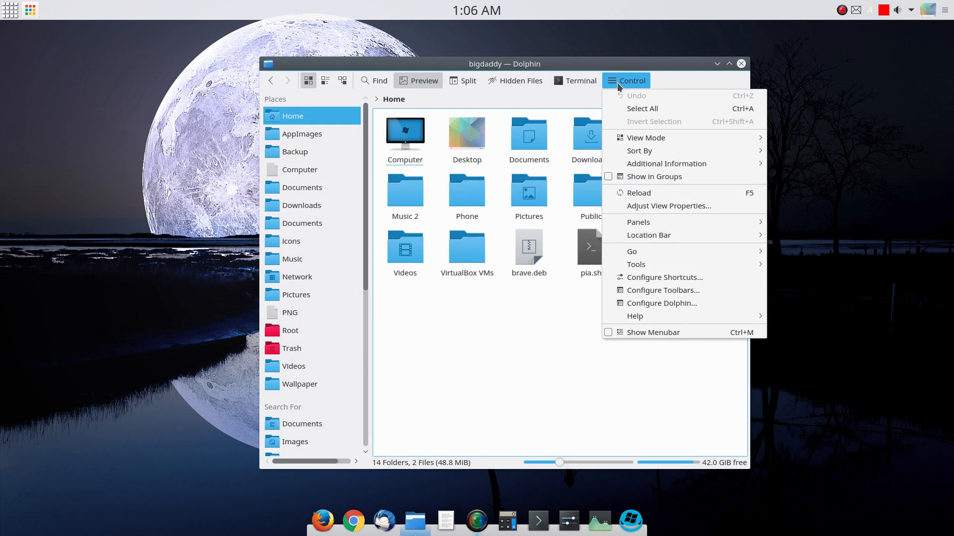
pyautogui.click(609, 332)
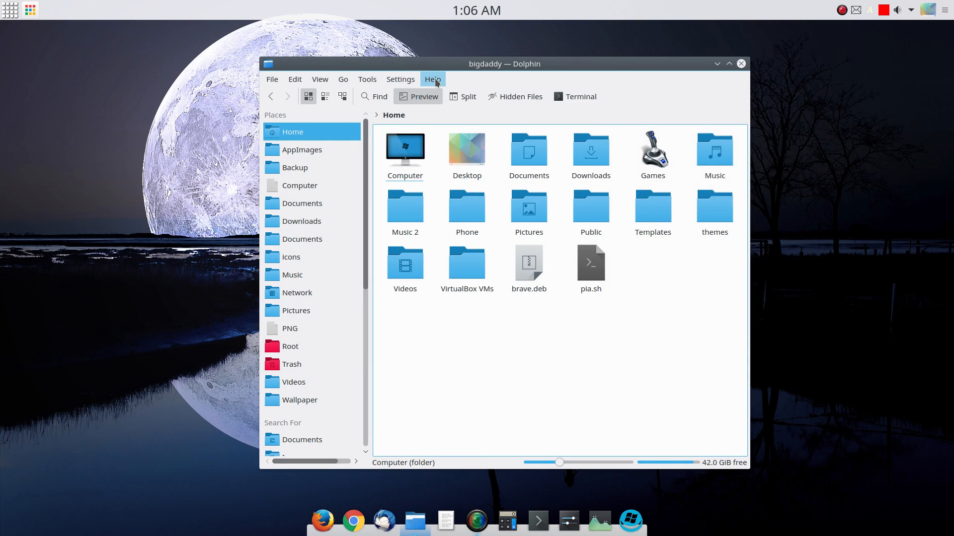
pyautogui.click(367, 79)
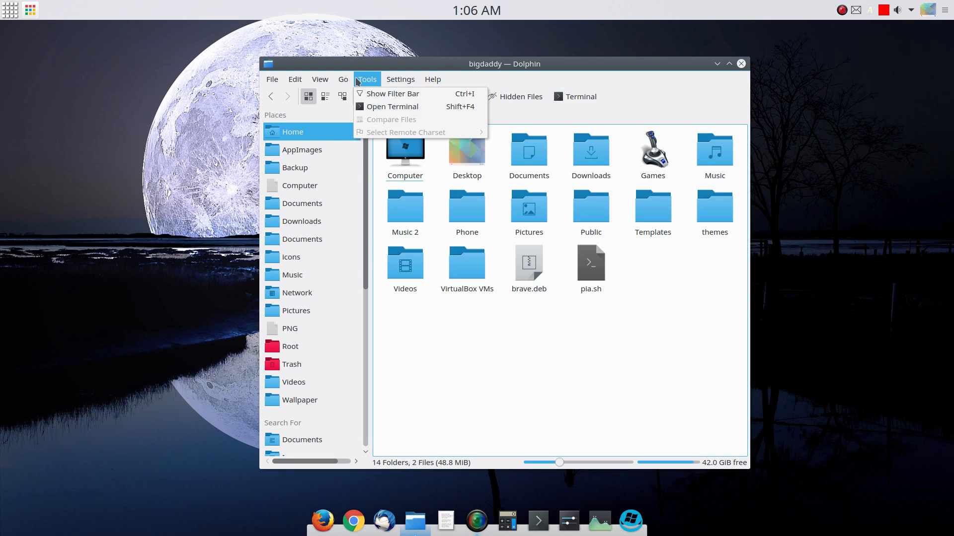
pyautogui.moveTo(313, 81)
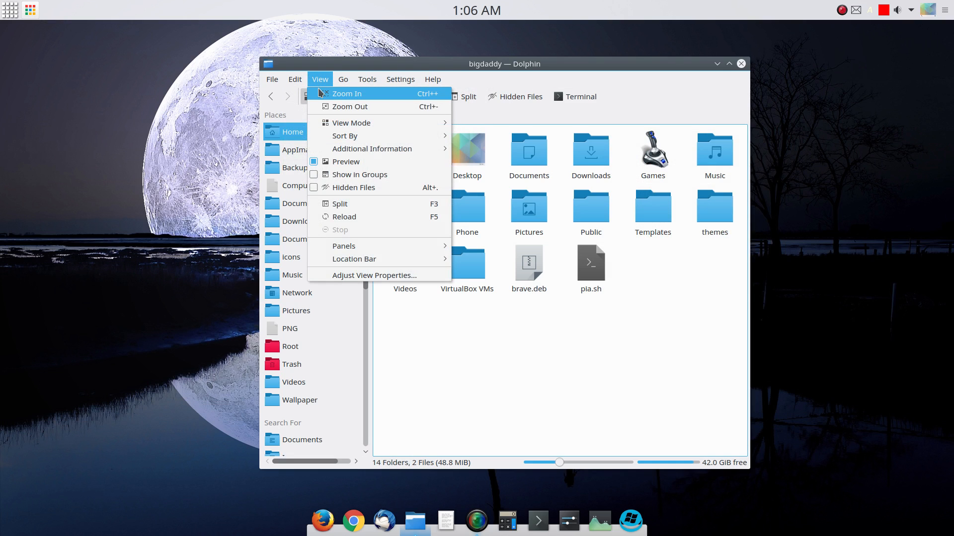
pyautogui.click(445, 369)
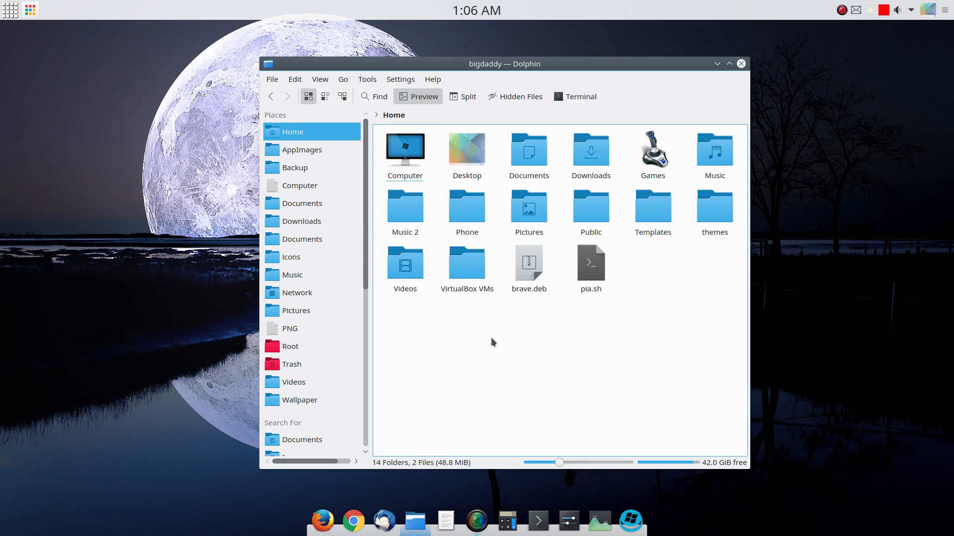
pyautogui.hotkey('ctrl', 'm')
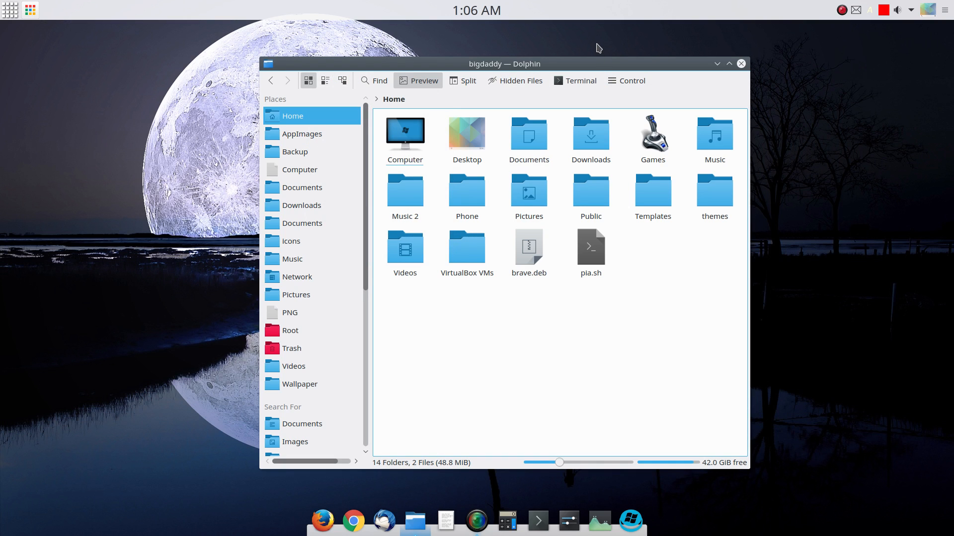
# Step: Switch the menu bar on once more, browse its entries up to Help, and switch it back off
pyautogui.press('Menu')
pyautogui.click(645, 222)
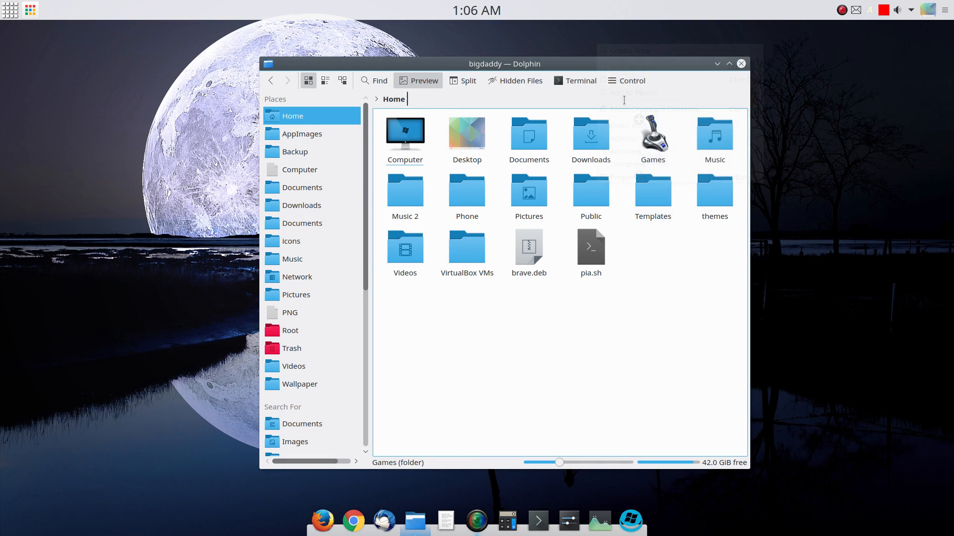
pyautogui.press('Menu')
pyautogui.click(665, 290)
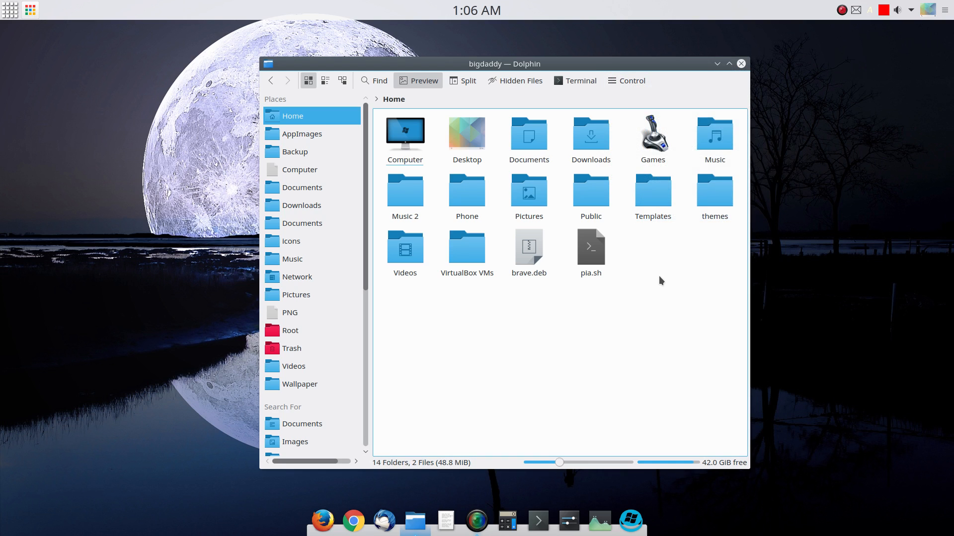
pyautogui.hotkey('ctrl', 'm')
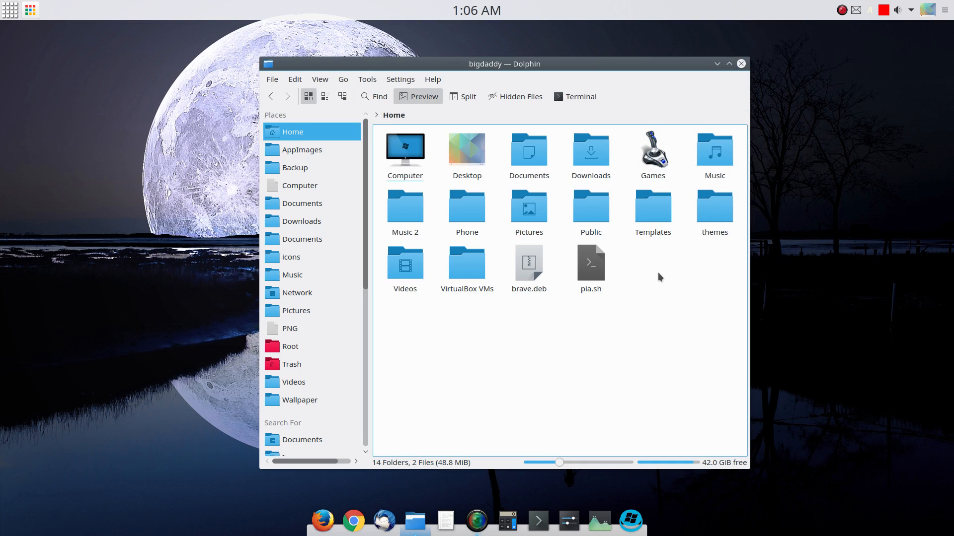
pyautogui.click(363, 80)
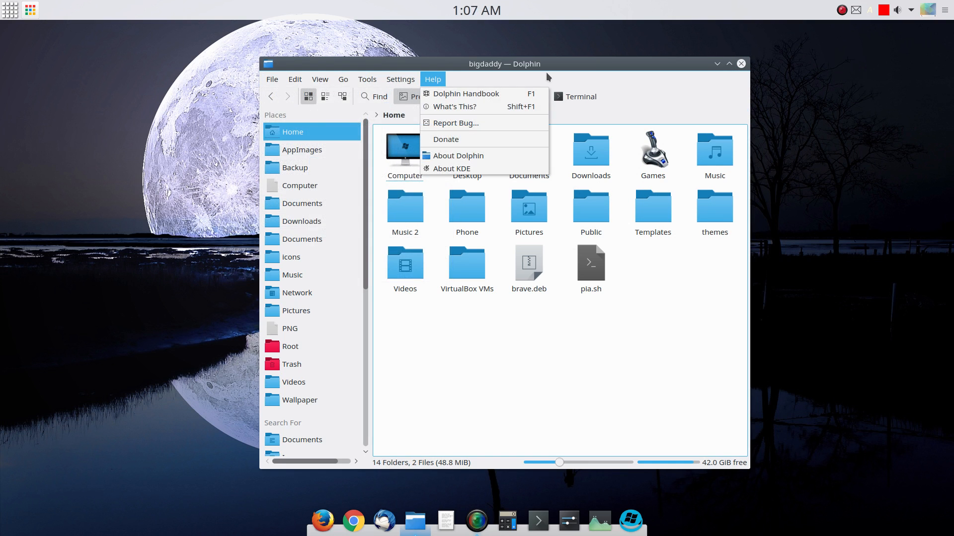
pyautogui.press('Escape')
pyautogui.hotkey('ctrl', 'm')
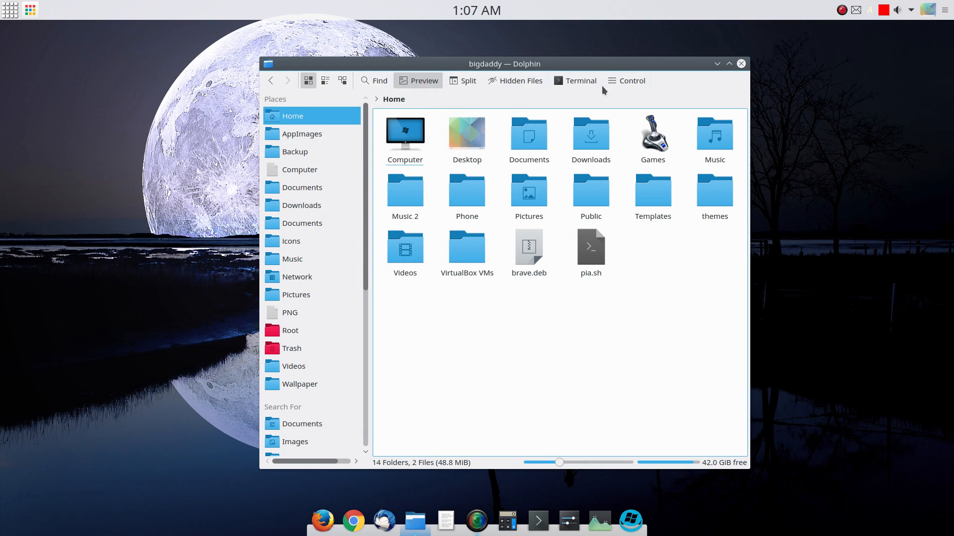
# Step: Review the available actions in the toolbar configuration and cancel it without making changes
pyautogui.click(633, 80)
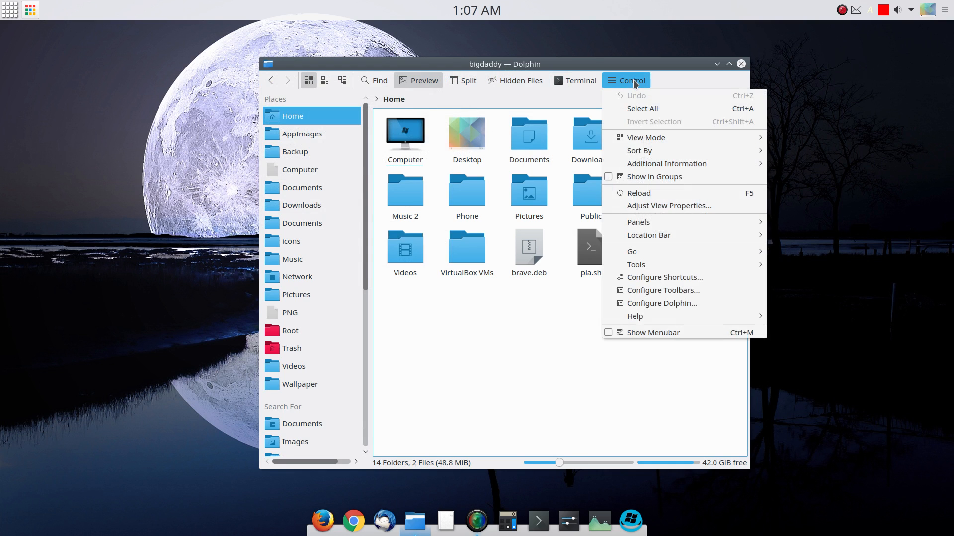
pyautogui.click(676, 291)
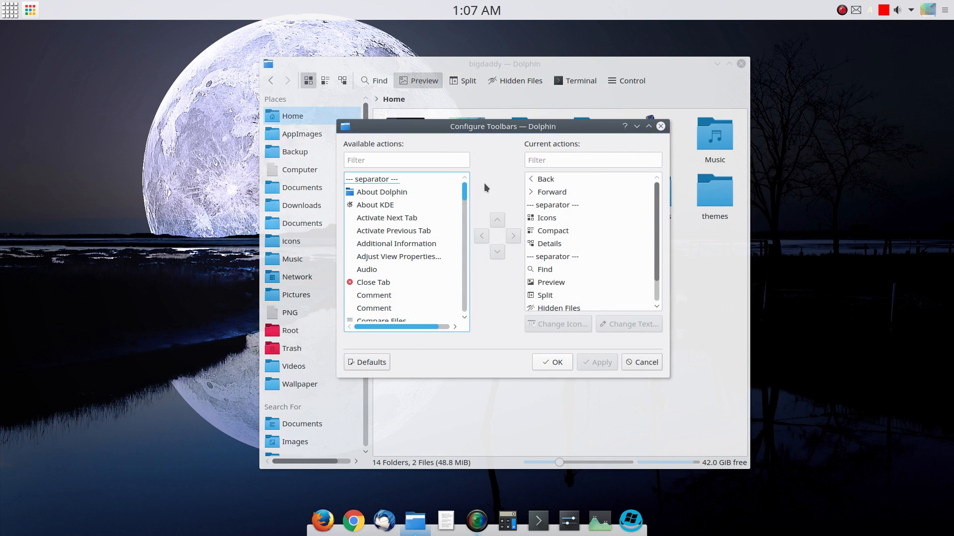
pyautogui.scroll(-2, 465, 303)
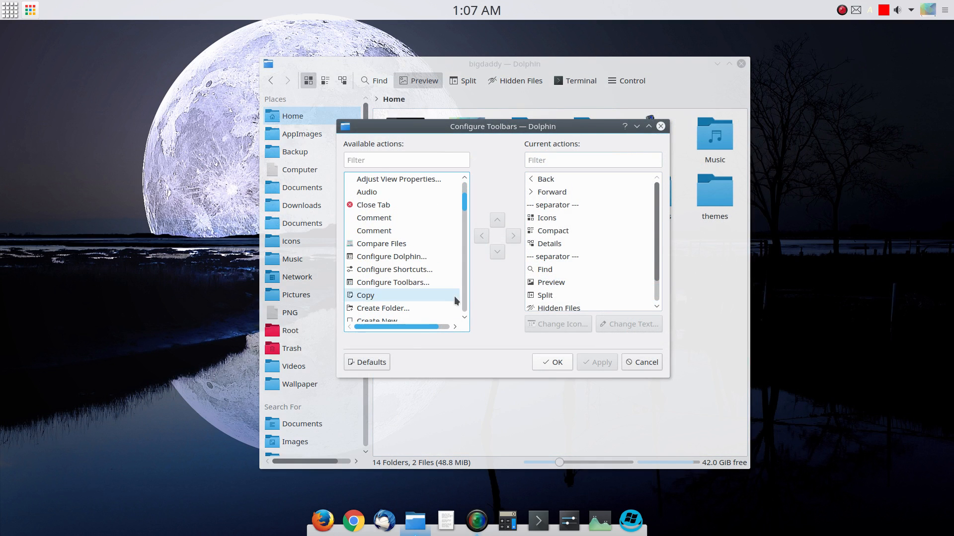
pyautogui.scroll(2, 455, 304)
pyautogui.click(641, 364)
# Step: Look through the Panels, Location Bar, Tools, Additional Information and Sort By options under Control
pyautogui.click(627, 81)
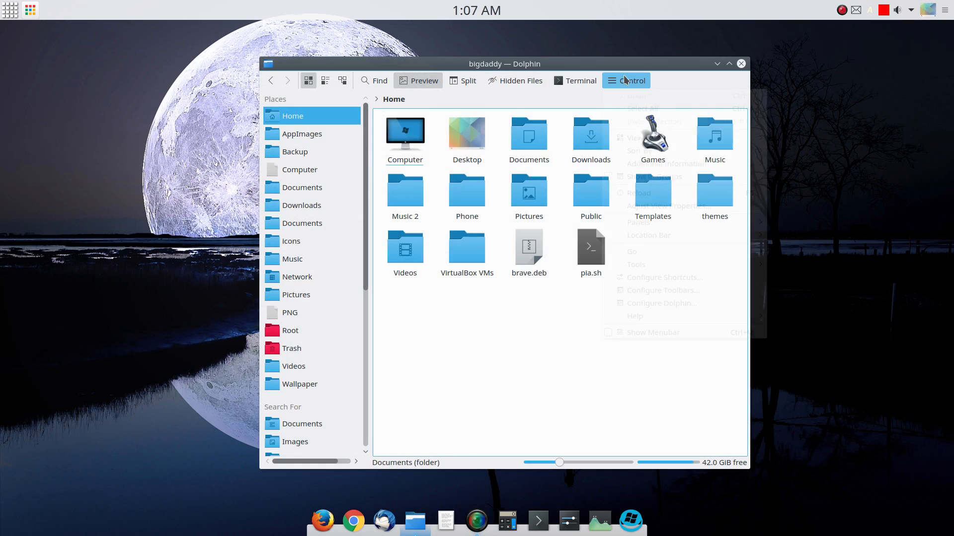
pyautogui.moveTo(658, 263)
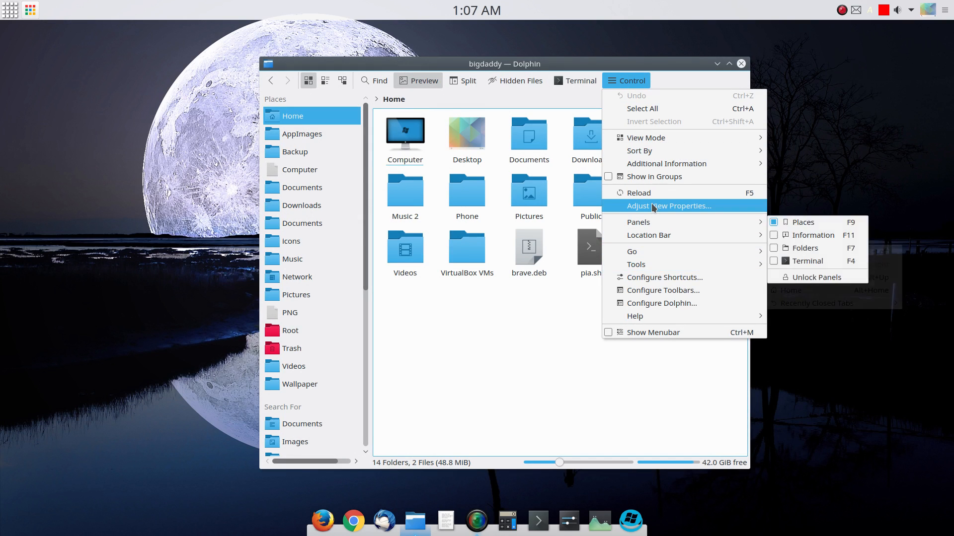
pyautogui.click(551, 347)
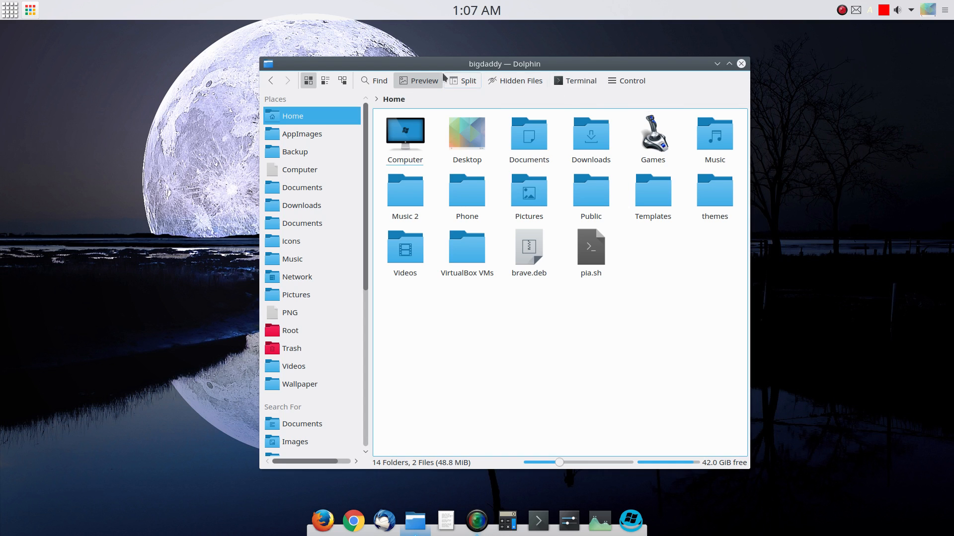
pyautogui.click(618, 83)
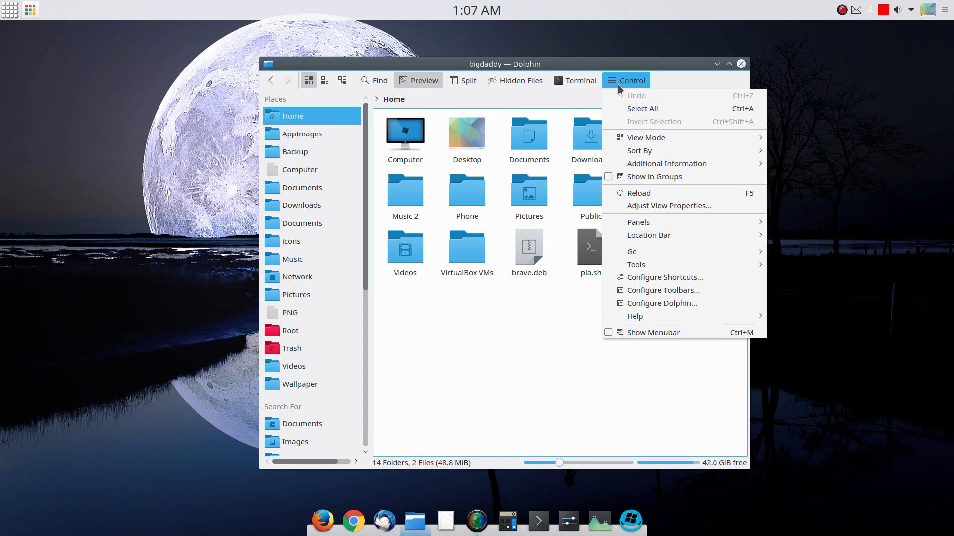
pyautogui.moveTo(634, 266)
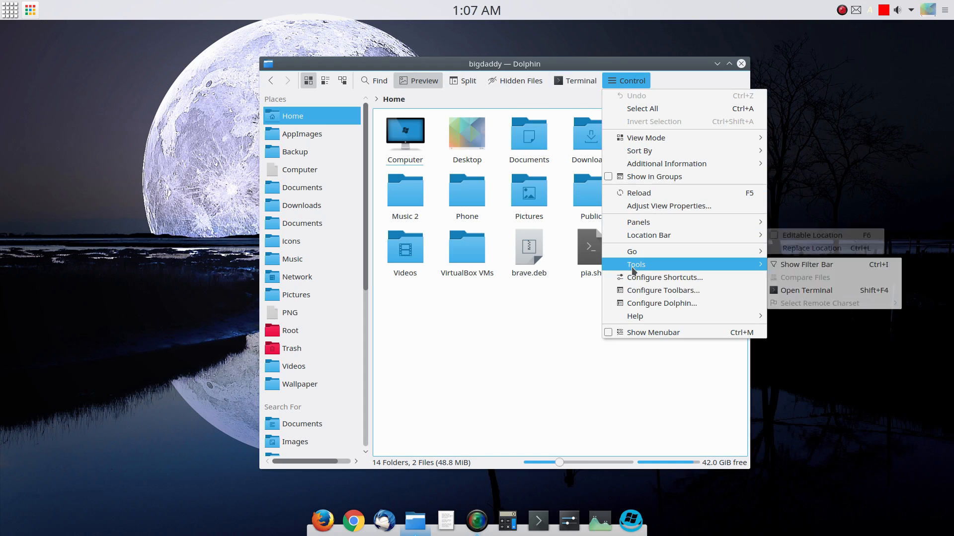
pyautogui.moveTo(641, 238)
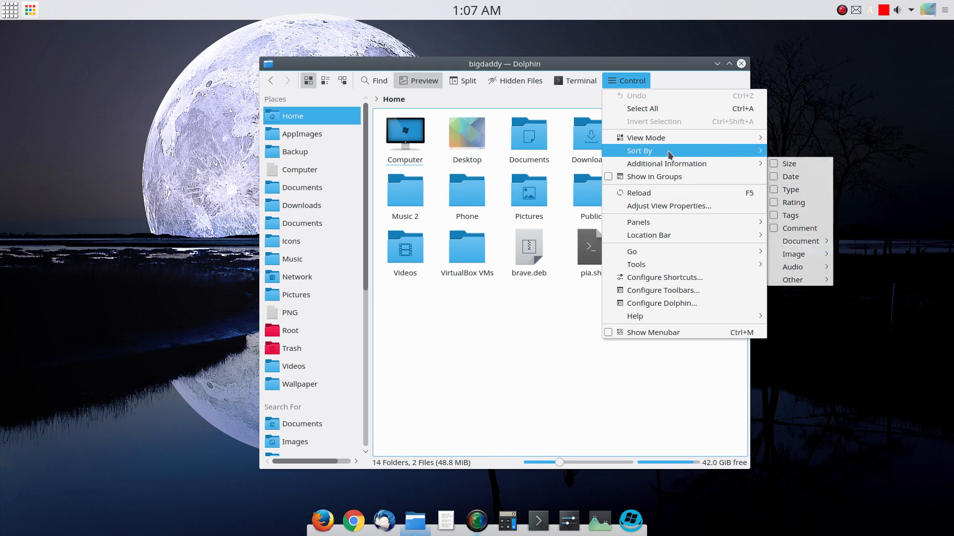
pyautogui.moveTo(671, 143)
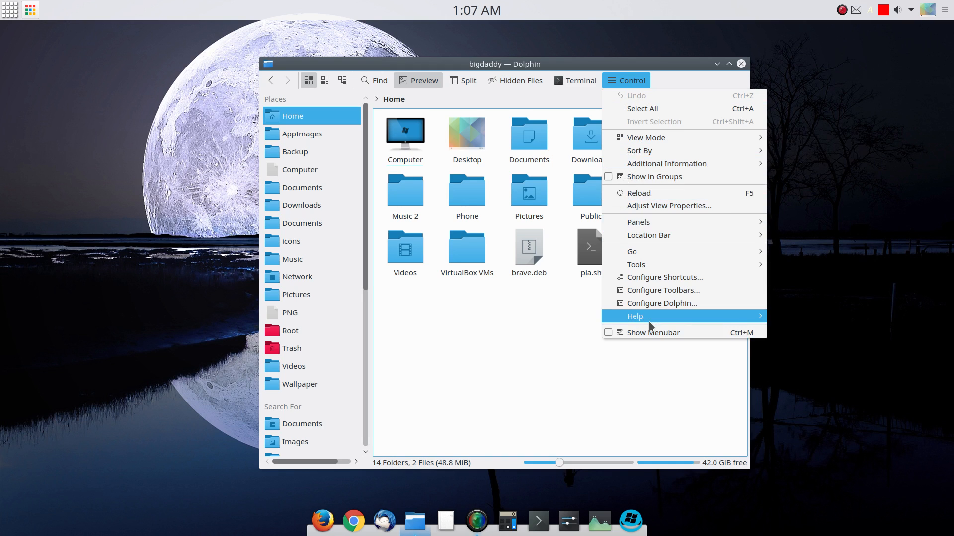
# Step: Bring up the toolbar configuration, cancel it, and close the Dolphin window
pyautogui.click(651, 290)
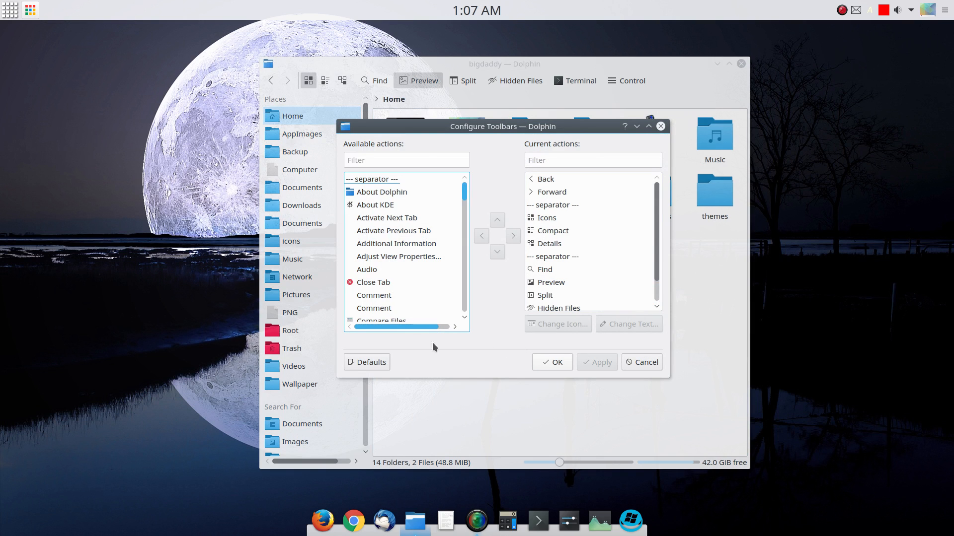
pyautogui.click(630, 363)
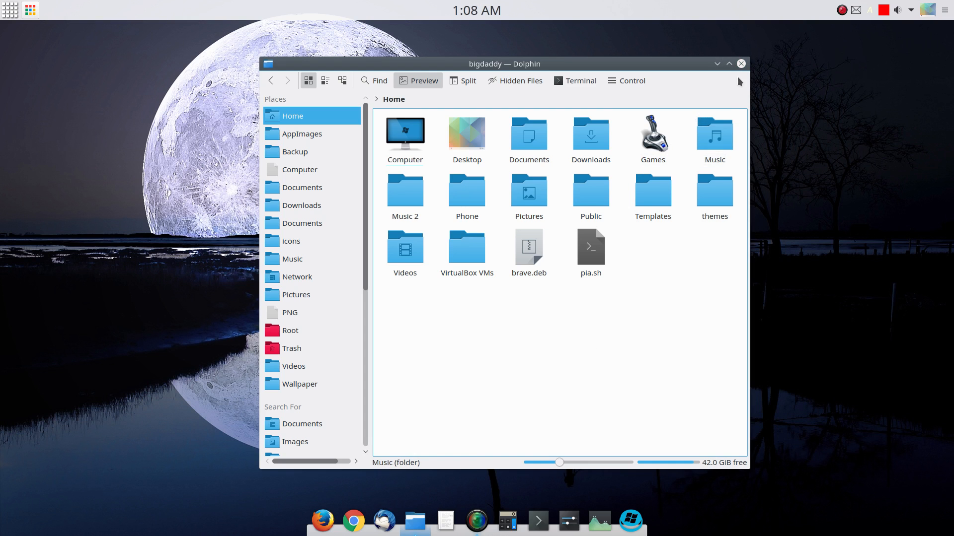
pyautogui.click(741, 64)
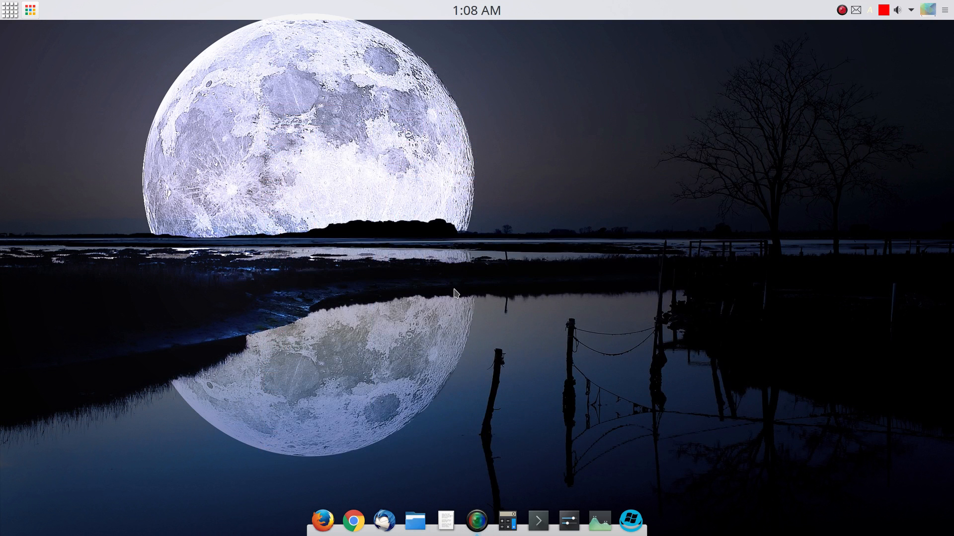